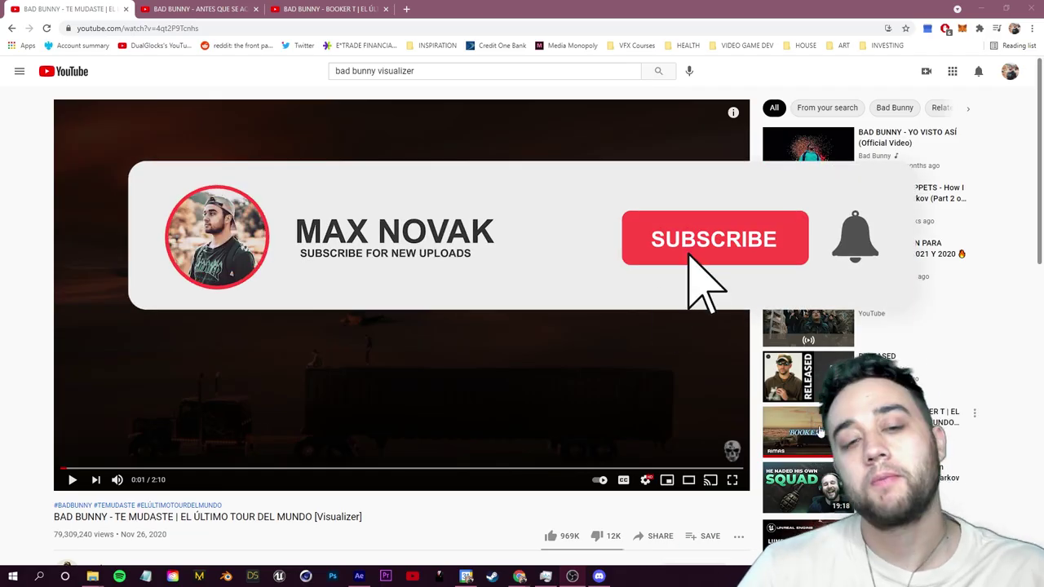
Watch muted excerpts of the TE MUDASTE and BOOKER T visualizers as references and pause both videos
{"action": "left_click", "coordinate": [117, 479]}
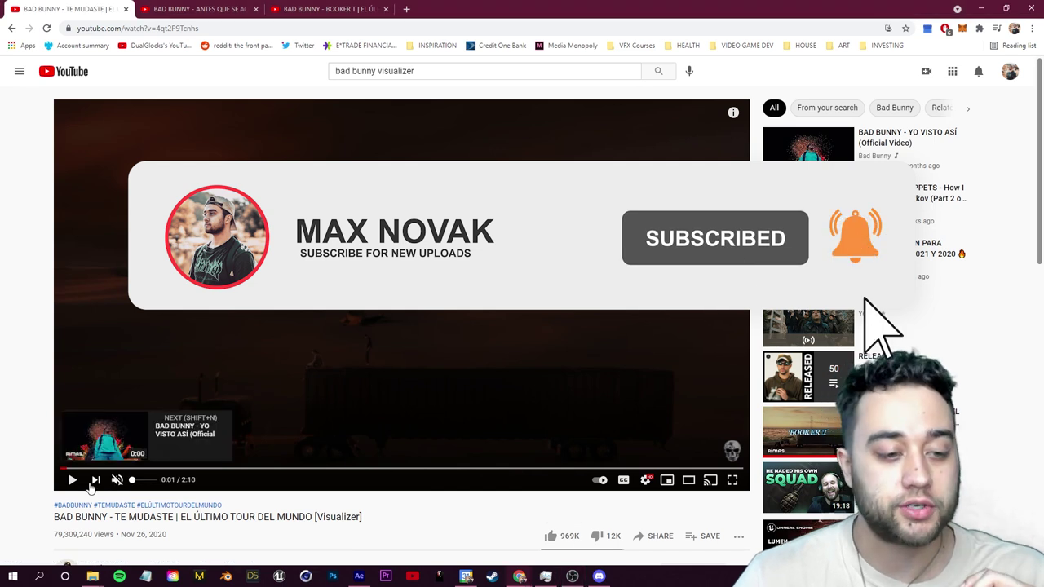
{"action": "left_click", "coordinate": [140, 468]}
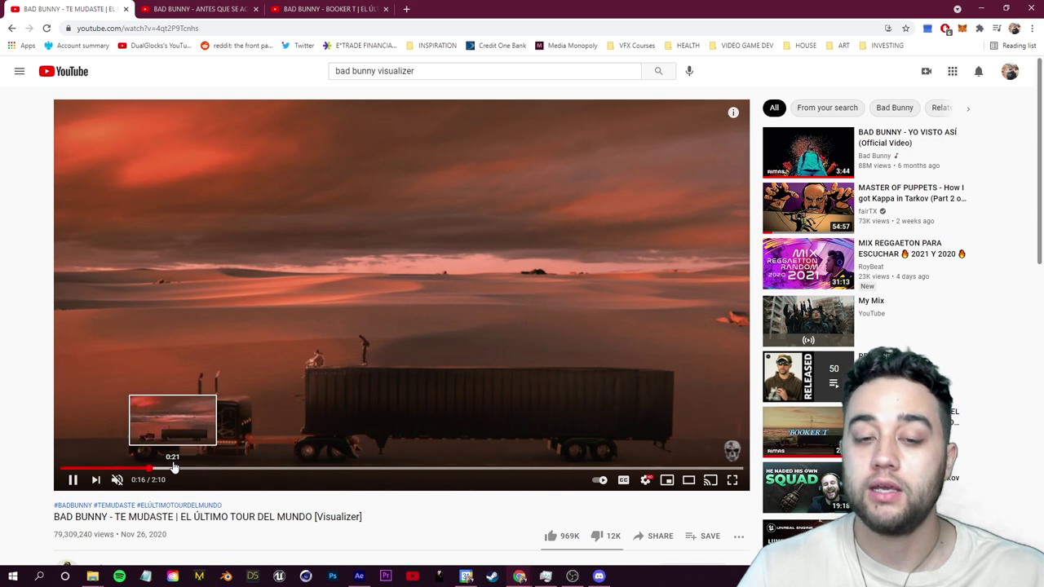
{"action": "key", "text": "space"}
{"action": "left_click", "coordinate": [360, 577]}
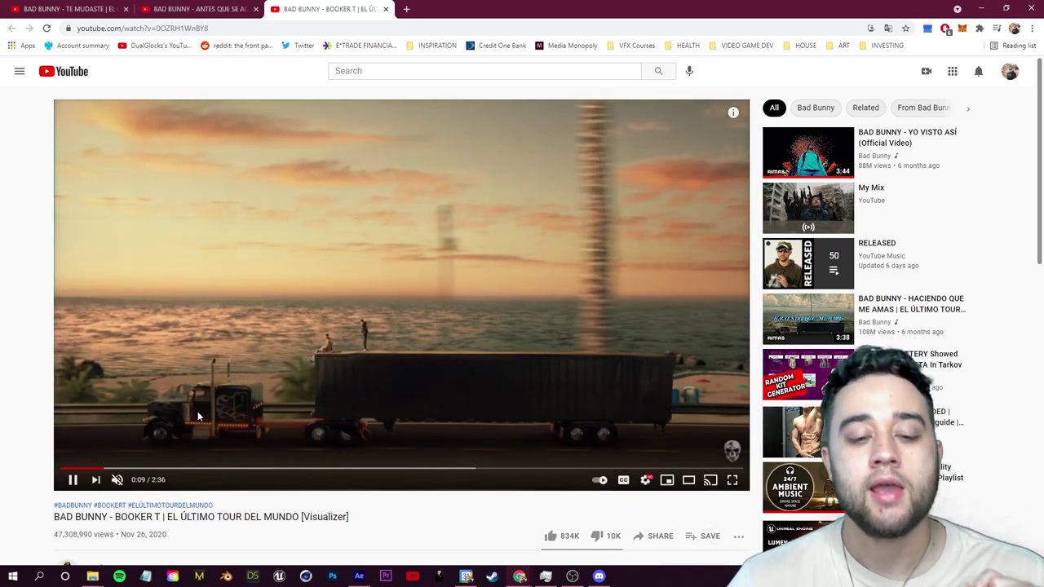
{"action": "left_click", "coordinate": [146, 435]}
Switch to After Effects, create a 1920 x 1080 composition named TUTORIAL, and scrub through the finished example composition
{"action": "left_click", "coordinate": [359, 577]}
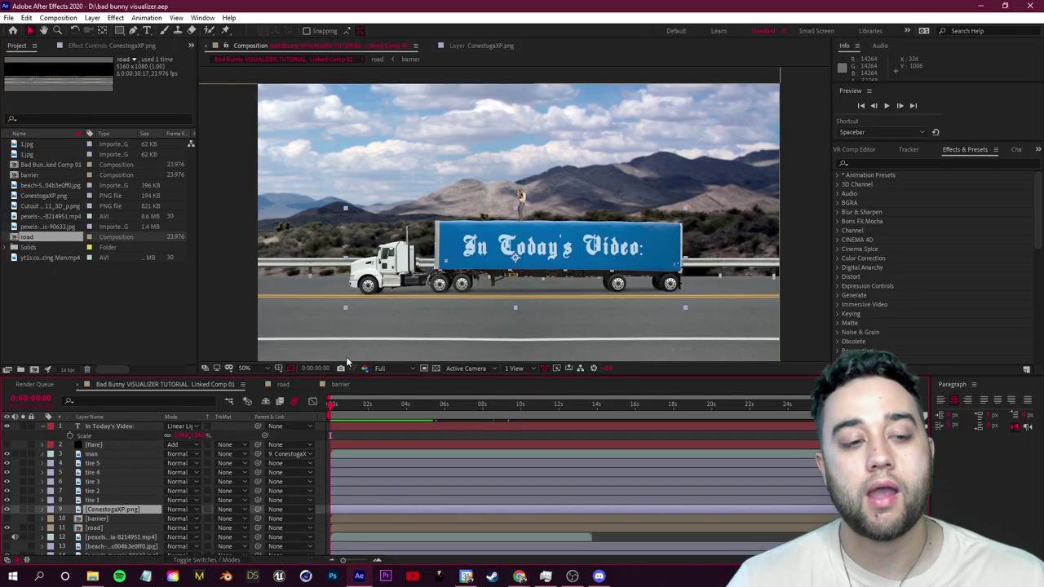
{"action": "left_click", "coordinate": [35, 371]}
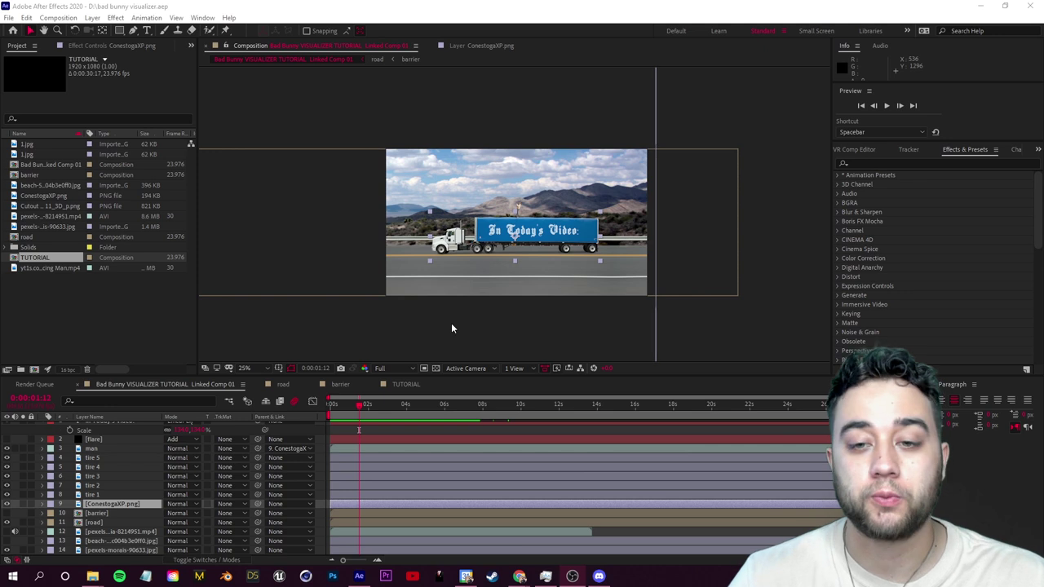
{"action": "left_click_drag", "start_coordinate": [365, 409], "coordinate": [443, 417]}
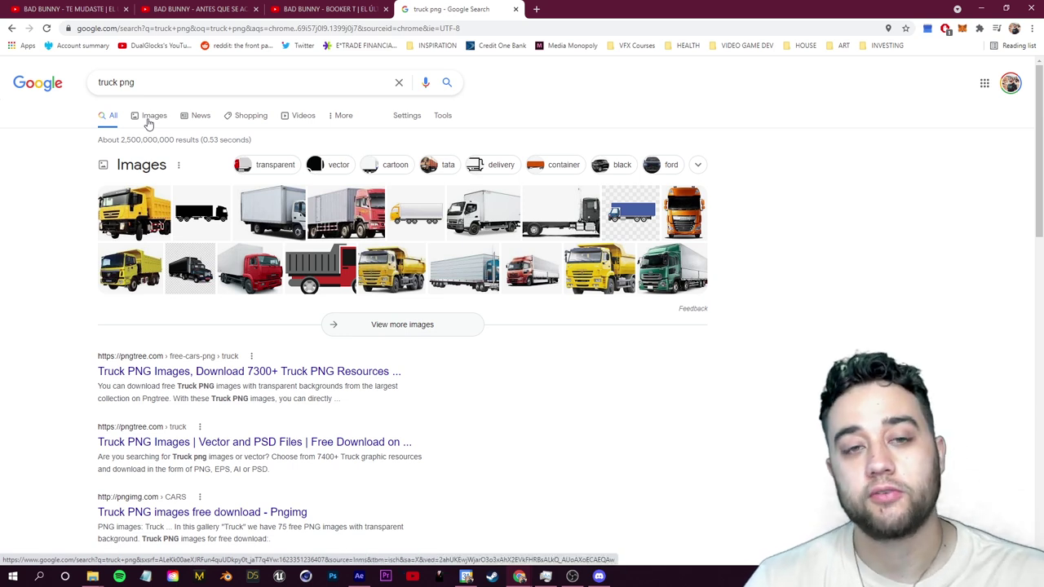
Show image results for "truck png" in the browser, filter them to transparent and large images, and browse the trucks
{"action": "left_click", "coordinate": [152, 117]}
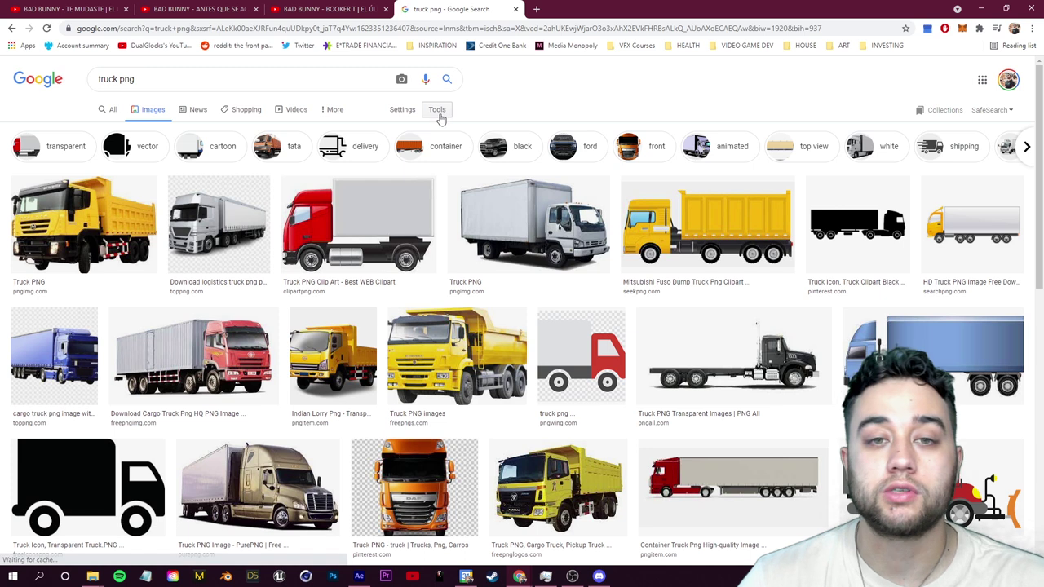
{"action": "left_click", "coordinate": [438, 111]}
{"action": "left_click", "coordinate": [137, 132]}
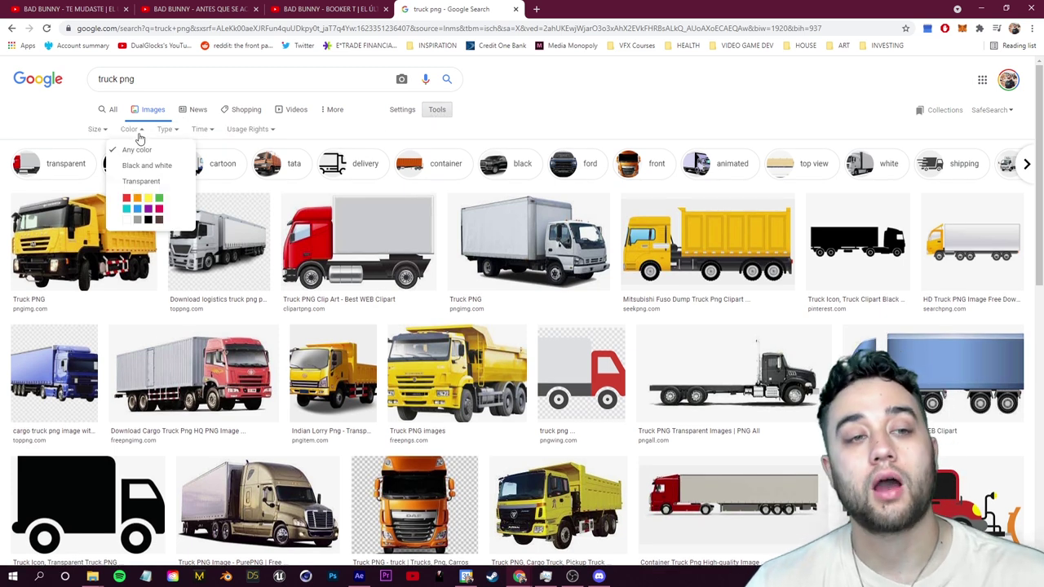
{"action": "left_click", "coordinate": [147, 188]}
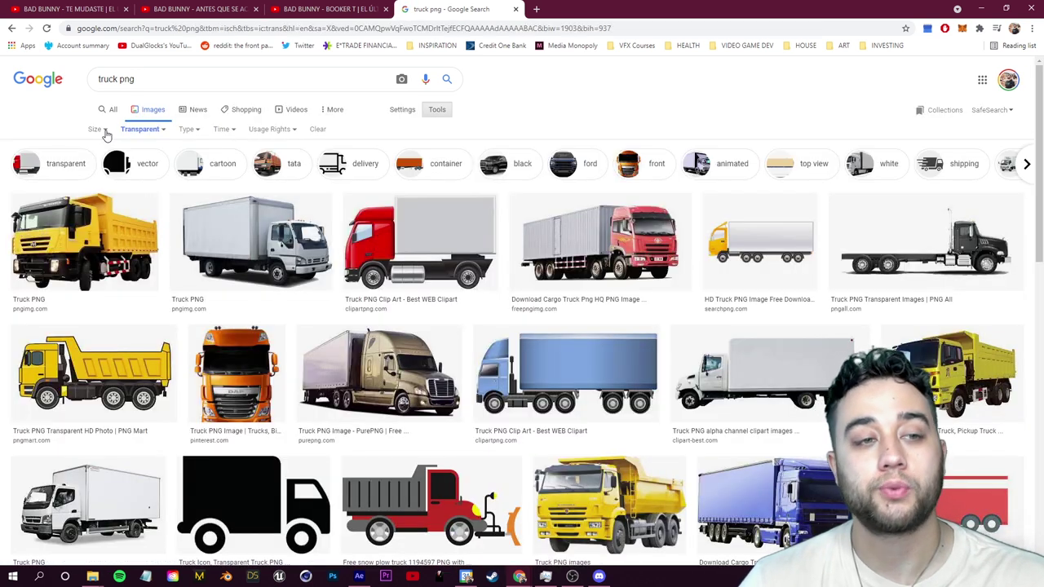
{"action": "left_click", "coordinate": [105, 133]}
{"action": "left_click", "coordinate": [102, 166]}
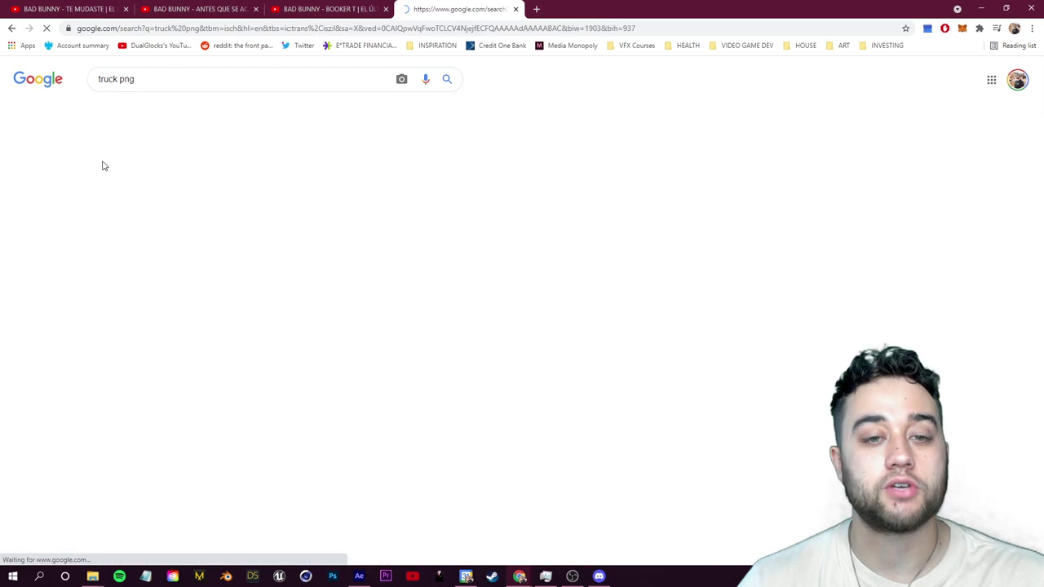
{"action": "scroll", "coordinate": [187, 368], "scroll_direction": "down", "scroll_amount": 15}
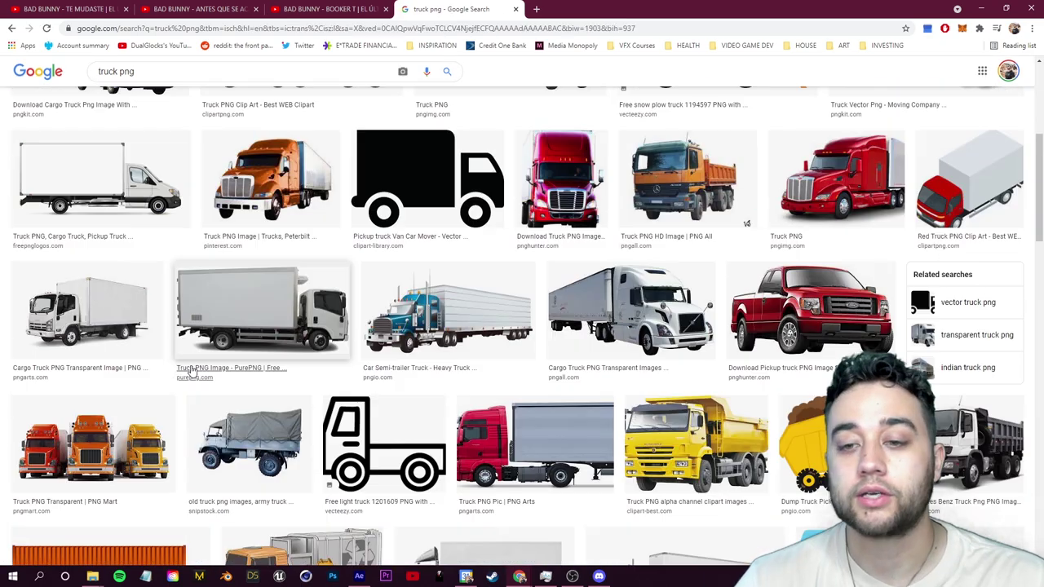
{"action": "scroll", "coordinate": [181, 381], "scroll_direction": "down", "scroll_amount": 5}
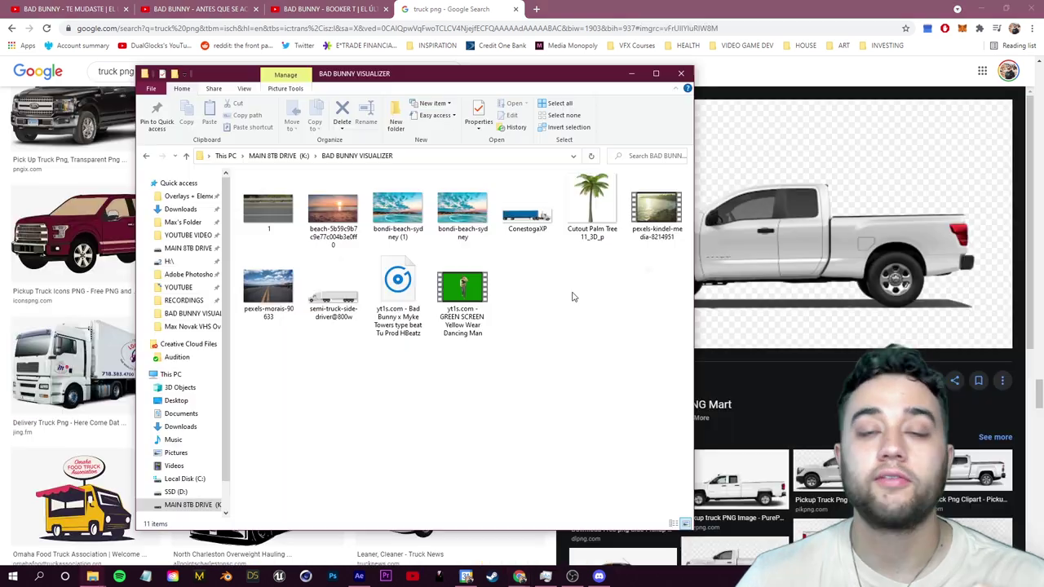
Add ConestogaXP.png from the BAD BUNNY VISUALIZER folder to the TUTORIAL composition and flip the truck horizontally to face the opposite way
{"action": "left_click", "coordinate": [534, 216]}
{"action": "left_click_drag", "start_coordinate": [535, 216], "coordinate": [421, 398]}
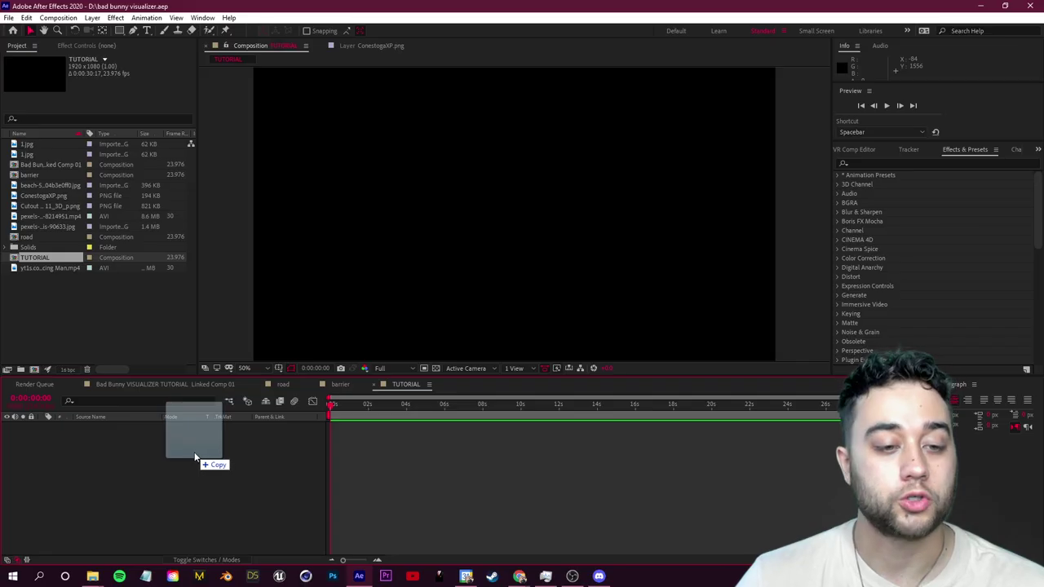
{"action": "left_click_drag", "start_coordinate": [195, 459], "coordinate": [261, 436]}
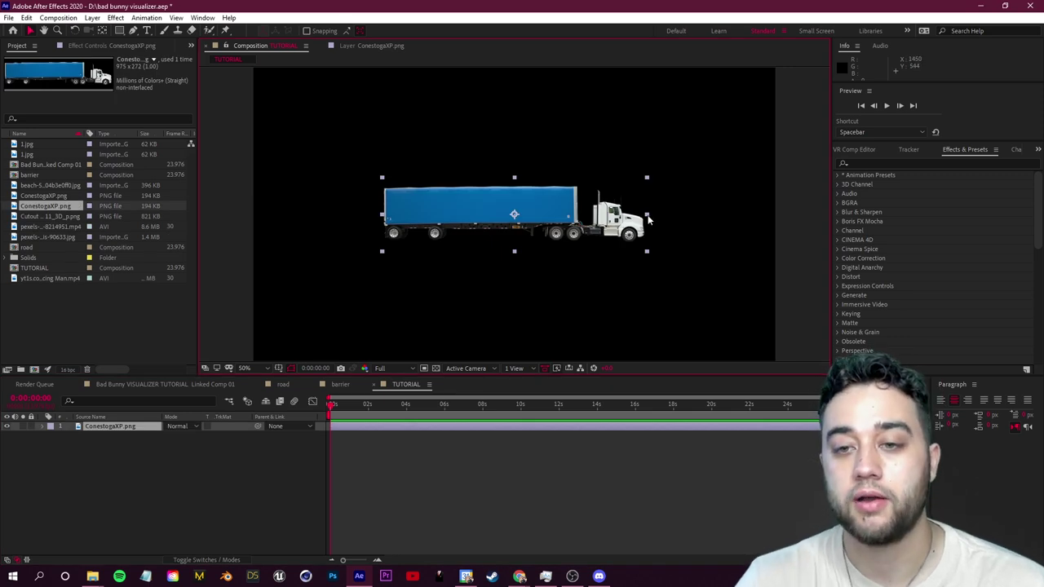
{"action": "left_click_drag", "start_coordinate": [648, 218], "coordinate": [385, 219]}
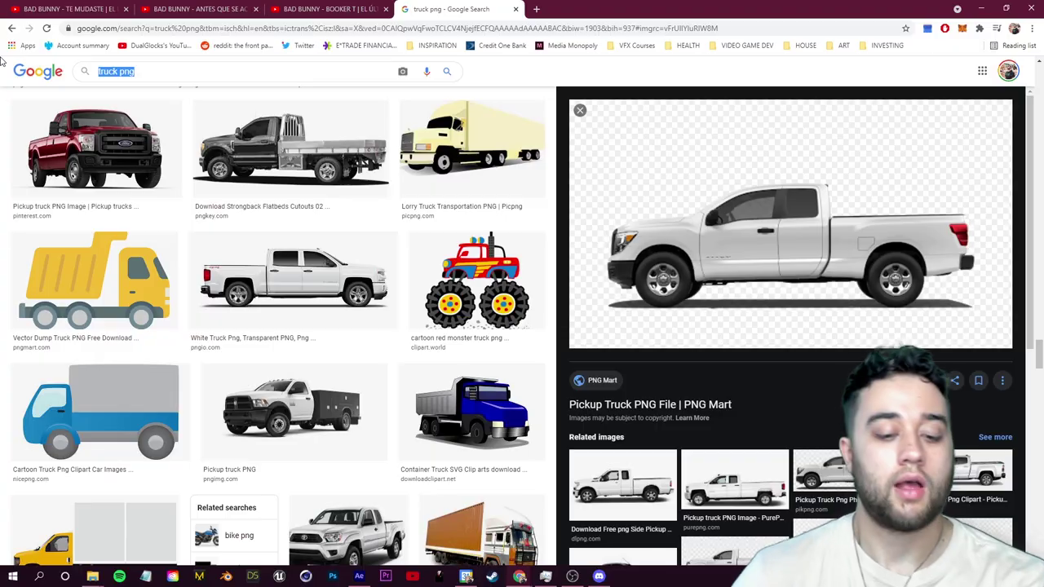
Search Google Images for "road" and look through the results
{"action": "type", "text": "road"}
{"action": "key", "text": "Return"}
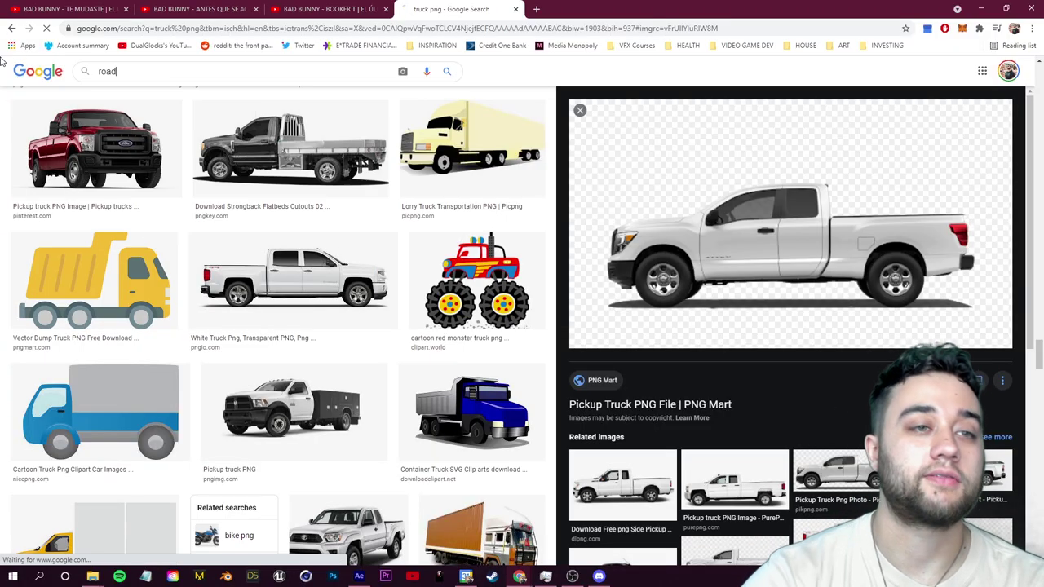
{"action": "scroll", "coordinate": [227, 417], "scroll_direction": "down", "scroll_amount": 2}
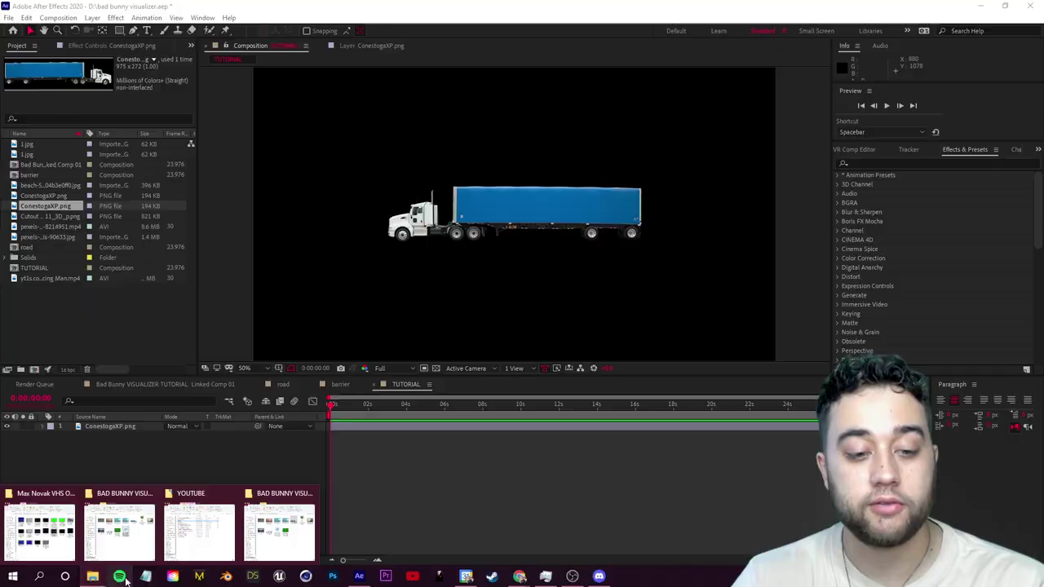
Preview the road picture 1.jpg, add it to the TUTORIAL composition, and place its layer beneath the truck layer
{"action": "left_click", "coordinate": [40, 526]}
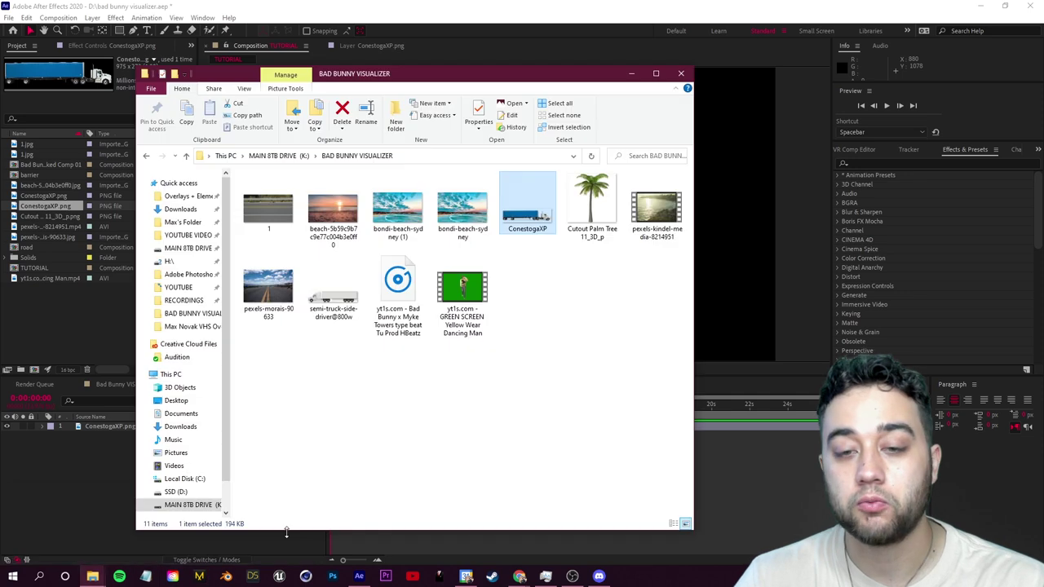
{"action": "double_click", "coordinate": [268, 208]}
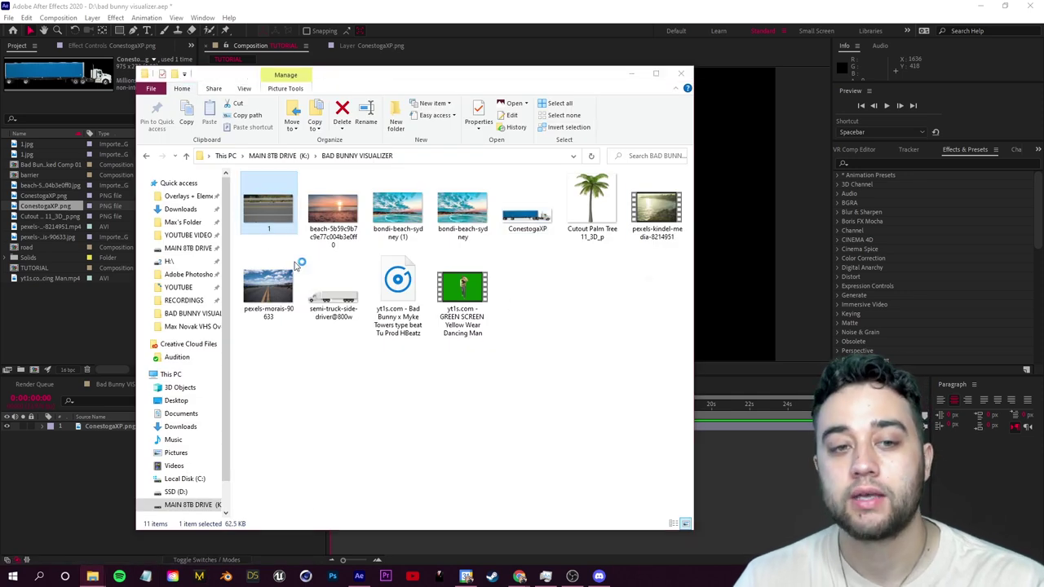
{"action": "scroll", "coordinate": [510, 376], "scroll_direction": "up", "scroll_amount": 5}
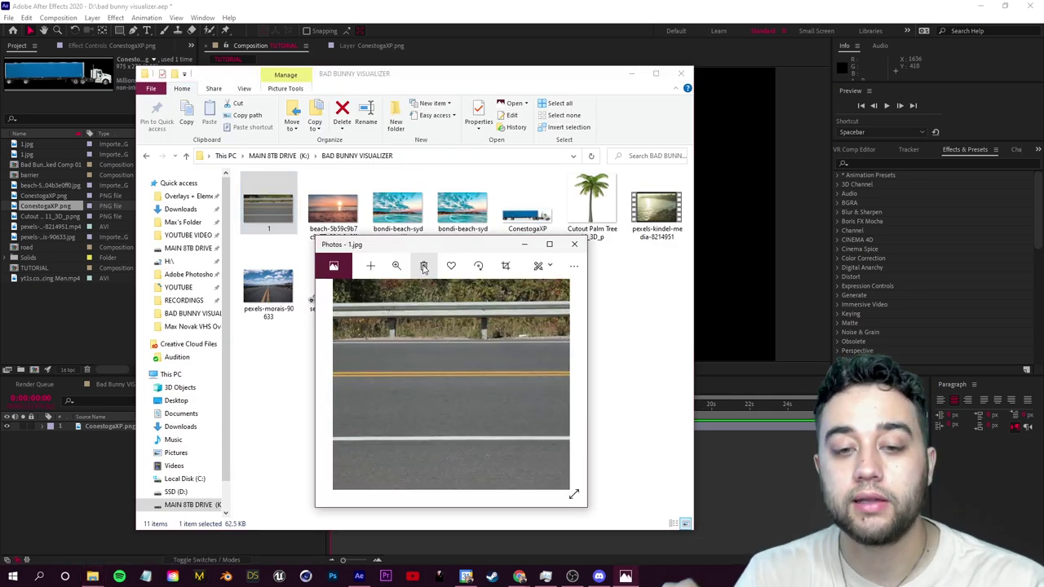
{"action": "left_click_drag", "start_coordinate": [414, 208], "coordinate": [163, 440]}
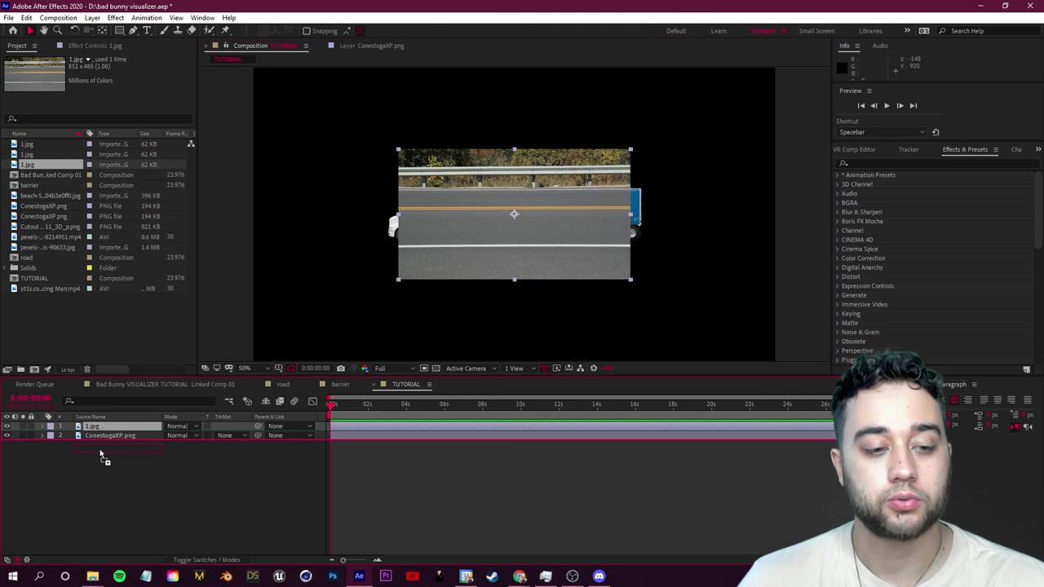
{"action": "left_click_drag", "start_coordinate": [100, 448], "coordinate": [103, 443]}
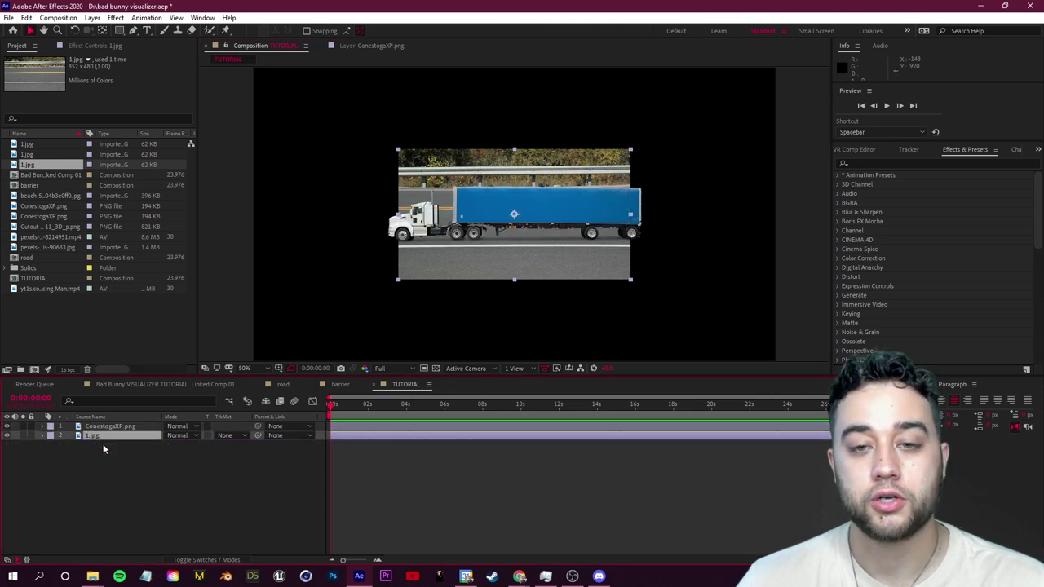
Move the road image down to the lower edge of the frame, below the truck
{"action": "scroll", "coordinate": [571, 252], "scroll_direction": "down", "scroll_amount": 2}
{"action": "left_click_drag", "start_coordinate": [531, 240], "coordinate": [530, 279]}
{"action": "key", "text": "space"}
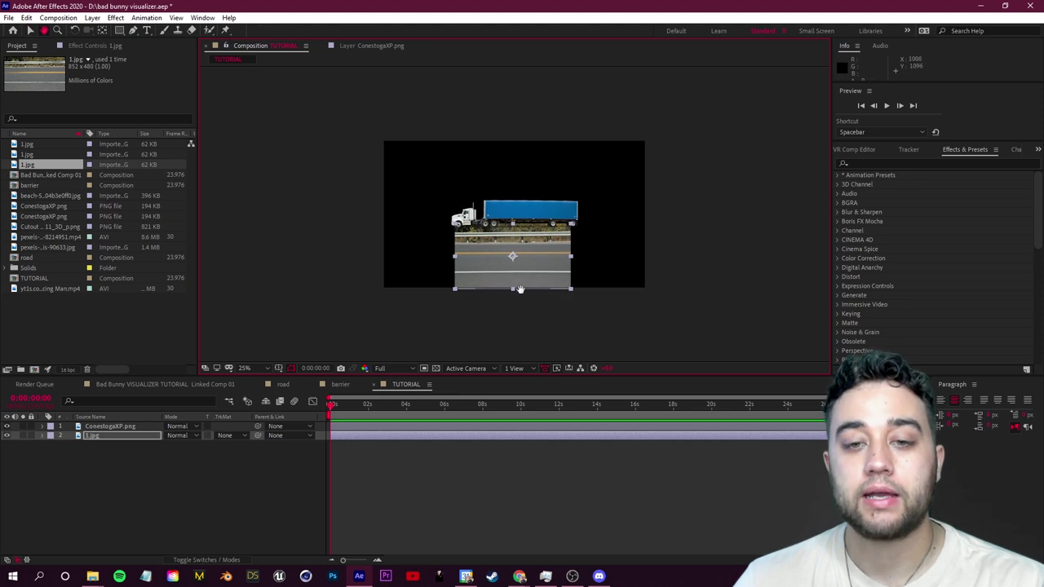
Mask the road image with the Pen tool to cut away the guardrail and bushes, keeping only the asphalt
{"action": "scroll", "coordinate": [507, 276], "scroll_direction": "up", "scroll_amount": 2}
{"action": "scroll", "coordinate": [492, 249], "scroll_direction": "up", "scroll_amount": 4}
{"action": "scroll", "coordinate": [489, 250], "scroll_direction": "down", "scroll_amount": 2}
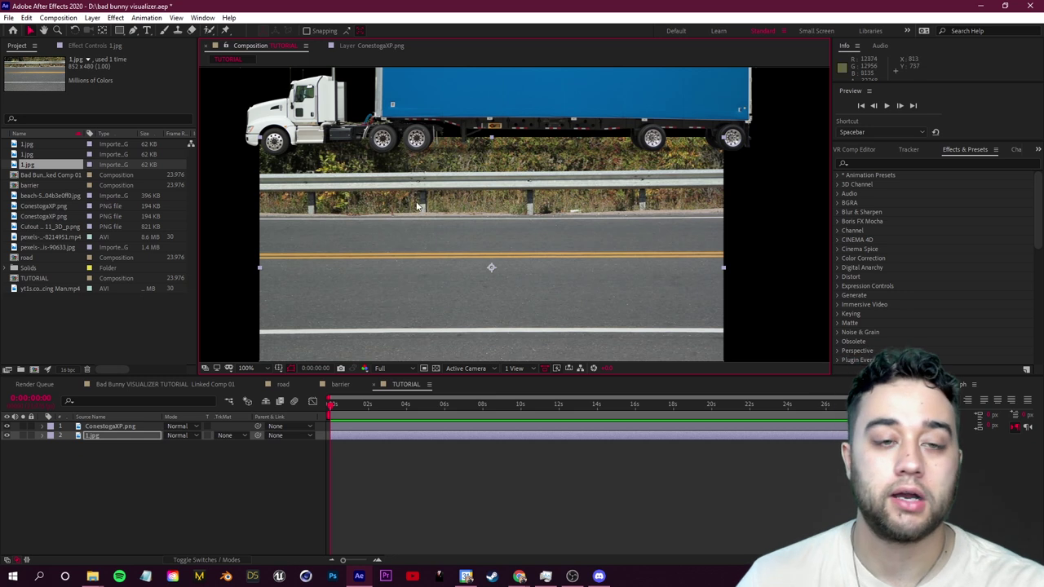
{"action": "key", "text": "space"}
{"action": "left_click_drag", "start_coordinate": [442, 268], "coordinate": [528, 244]}
{"action": "scroll", "coordinate": [515, 236], "scroll_direction": "up", "scroll_amount": 1}
{"action": "left_click_drag", "start_coordinate": [408, 217], "coordinate": [522, 234]}
{"action": "left_click_drag", "start_coordinate": [808, 214], "coordinate": [252, 231]}
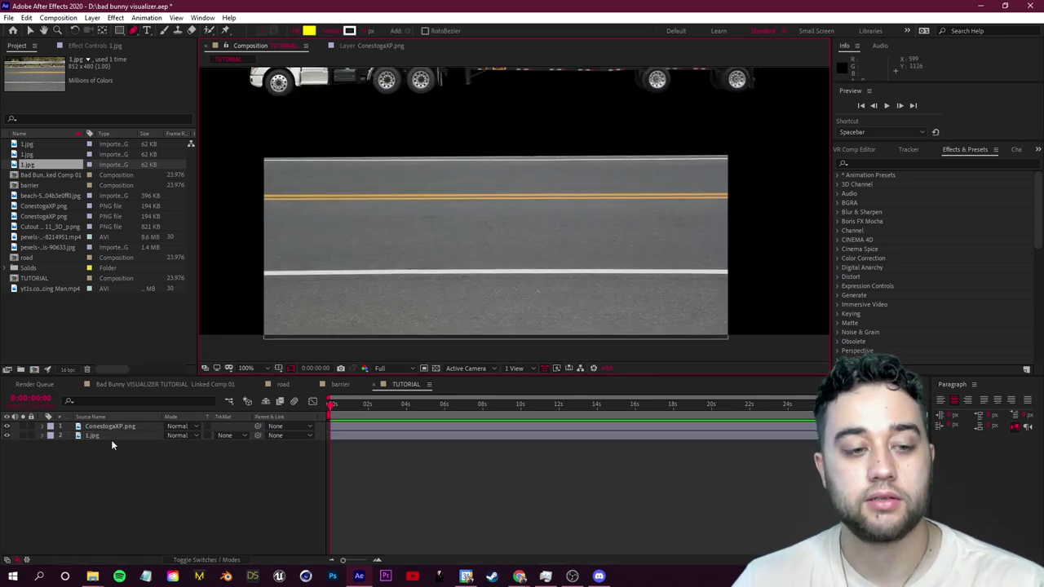
{"action": "left_click", "coordinate": [111, 426]}
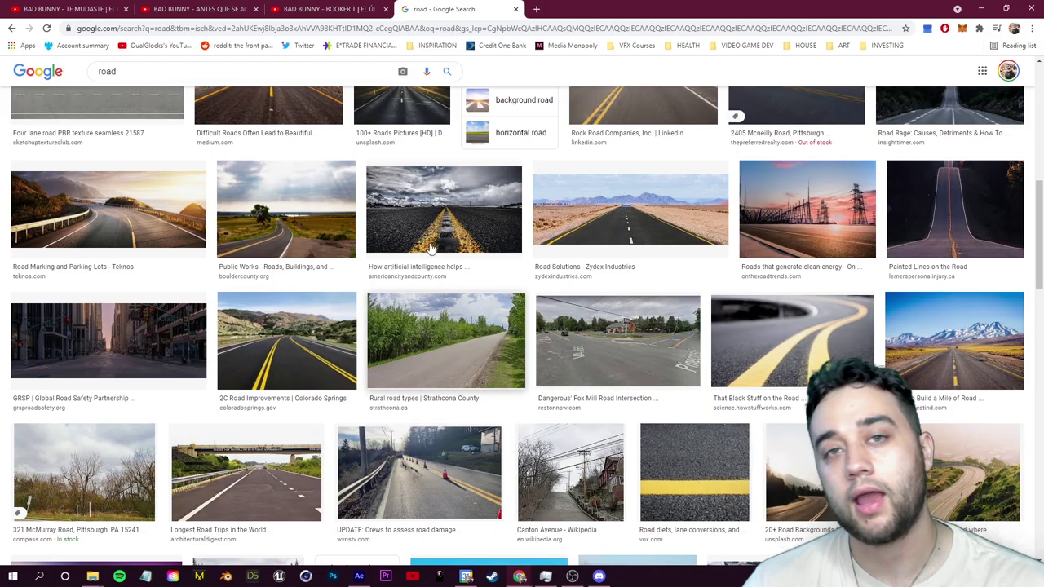
Look over the road image results in the browser and return to After Effects
{"action": "scroll", "coordinate": [314, 135], "scroll_direction": "up", "scroll_amount": 1}
{"action": "scroll", "coordinate": [314, 135], "scroll_direction": "up", "scroll_amount": 3}
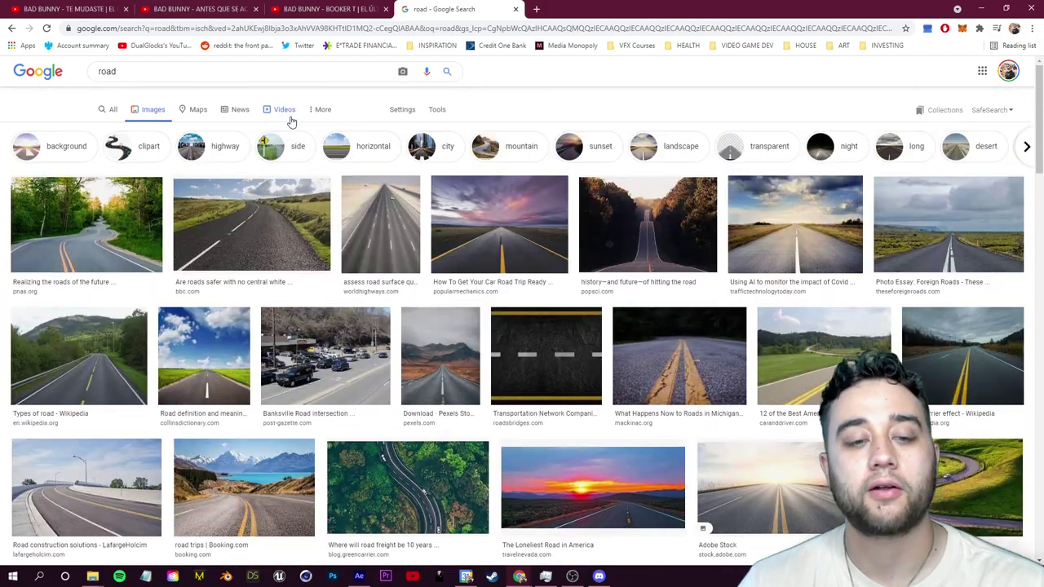
{"action": "left_click", "coordinate": [357, 574]}
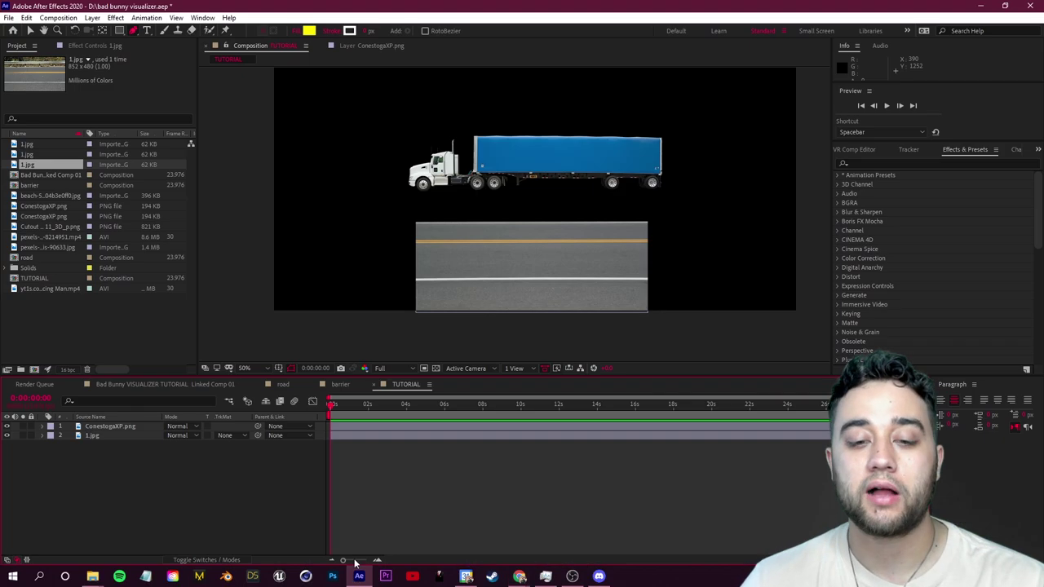
Open the Bad Bunny VISUALIZER TUTORIAL composition and toggle the visibility of its background image layers to compare backdrops
{"action": "left_click", "coordinate": [162, 384]}
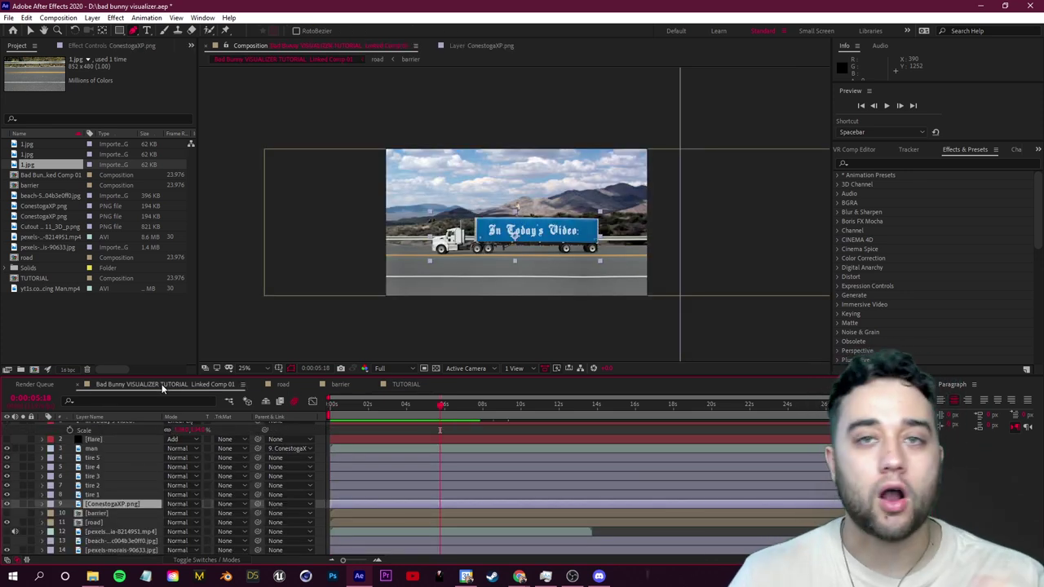
{"action": "left_click", "coordinate": [7, 550]}
{"action": "left_click", "coordinate": [8, 542]}
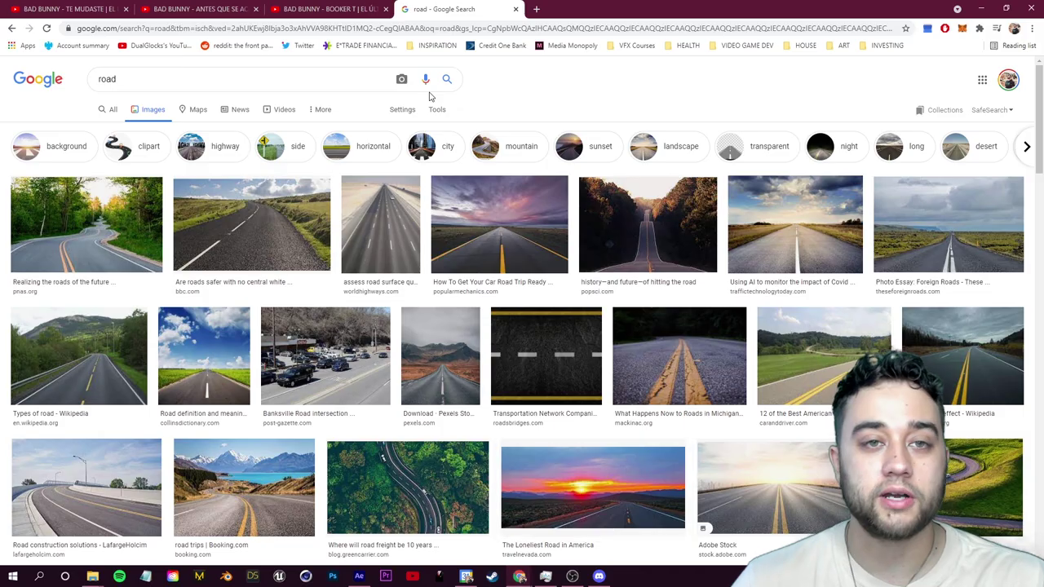
Examine the backgrounds in the BOOKER T, TE MUDASTE and ANTES QUE SE ACABE visualizers in the browser
{"action": "left_click", "coordinate": [335, 9]}
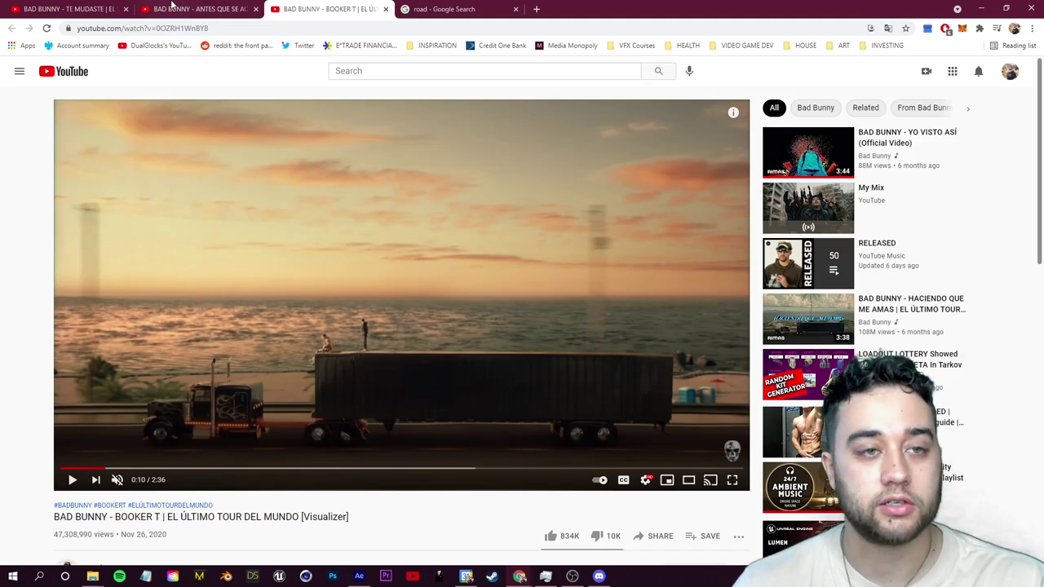
{"action": "left_click", "coordinate": [165, 6]}
{"action": "left_click", "coordinate": [70, 8]}
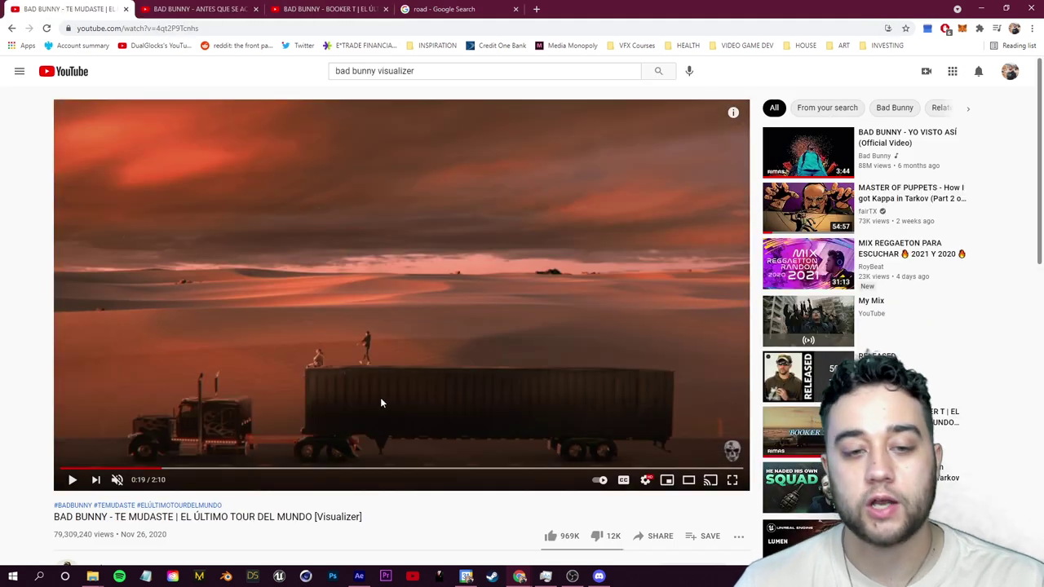
{"action": "left_click", "coordinate": [205, 7]}
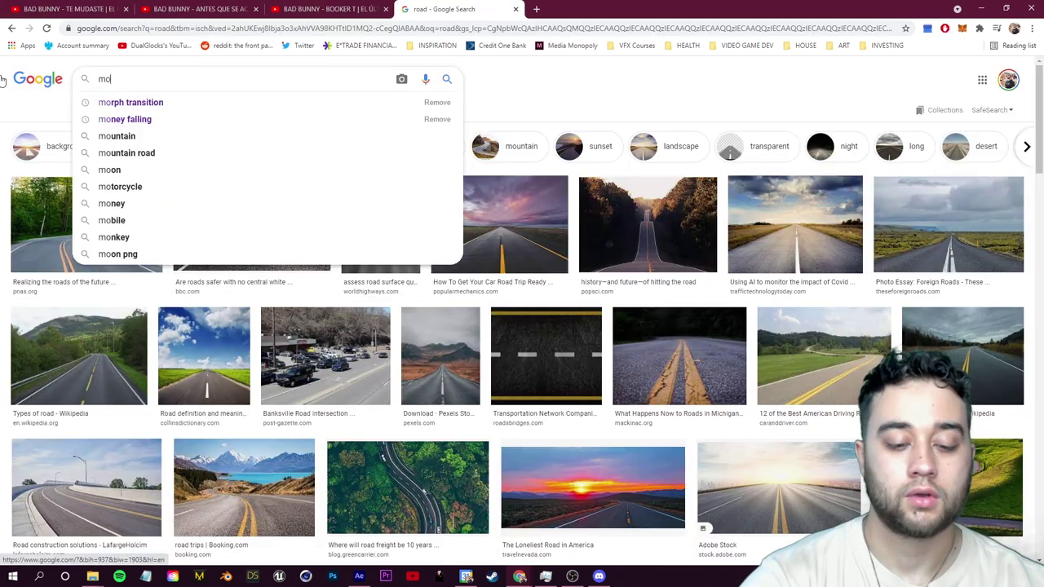
Search Google Images for a mountain background picture
{"action": "type", "text": "unt"}
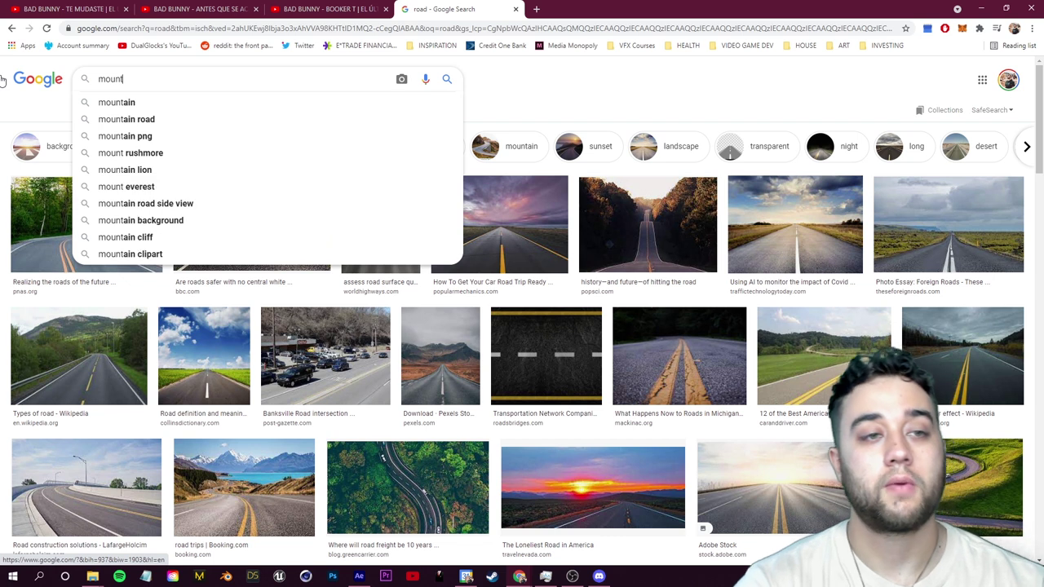
{"action": "type", "text": "ain background"}
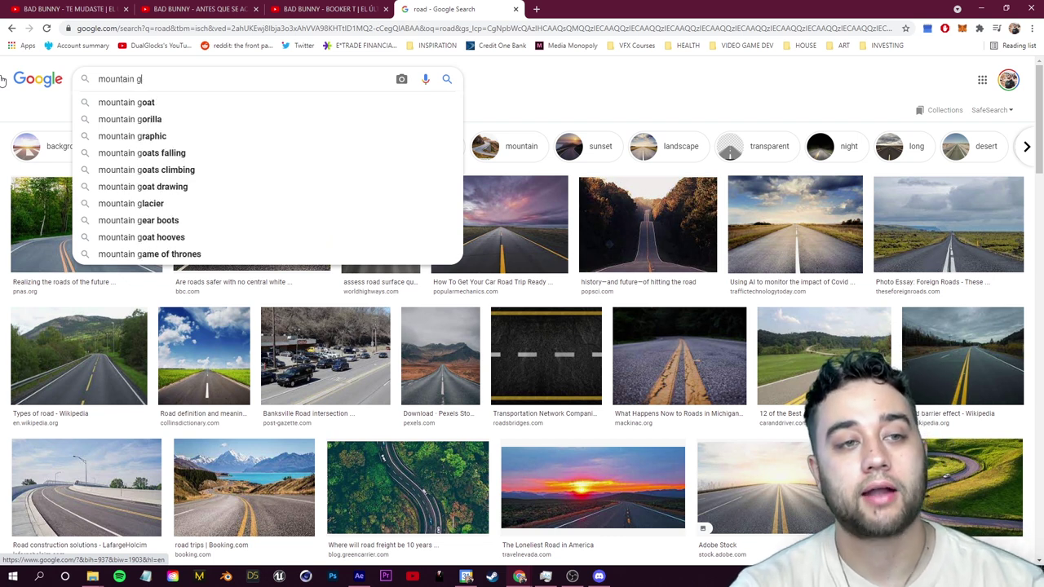
{"action": "key", "text": "Return"}
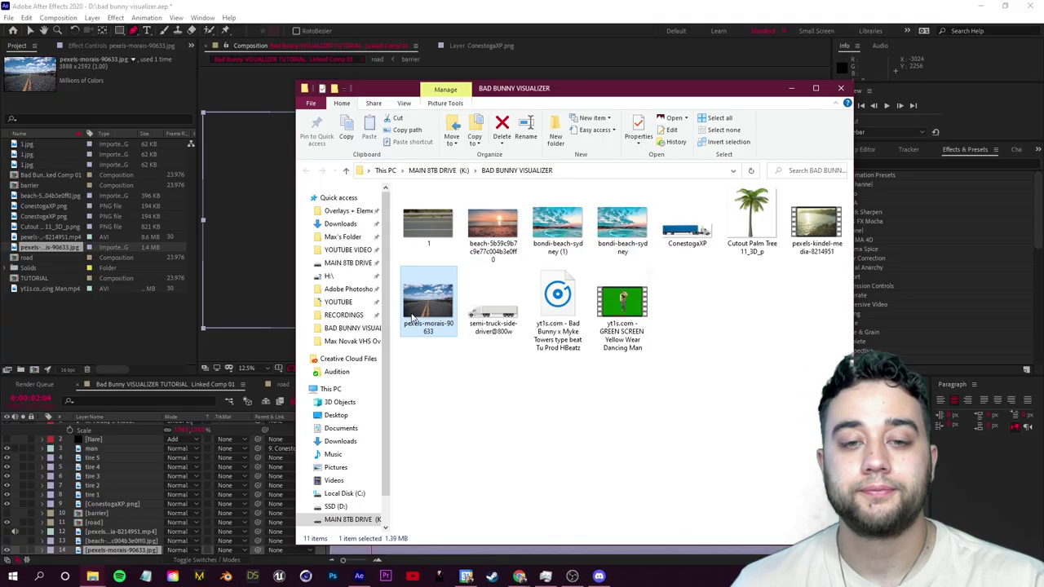
Fit the pexels-morais-90633.jpg layer to the TUTORIAL composition and mask it along the horizon and around the road with the Pen tool
{"action": "mouse_move", "coordinate": [213, 165]}
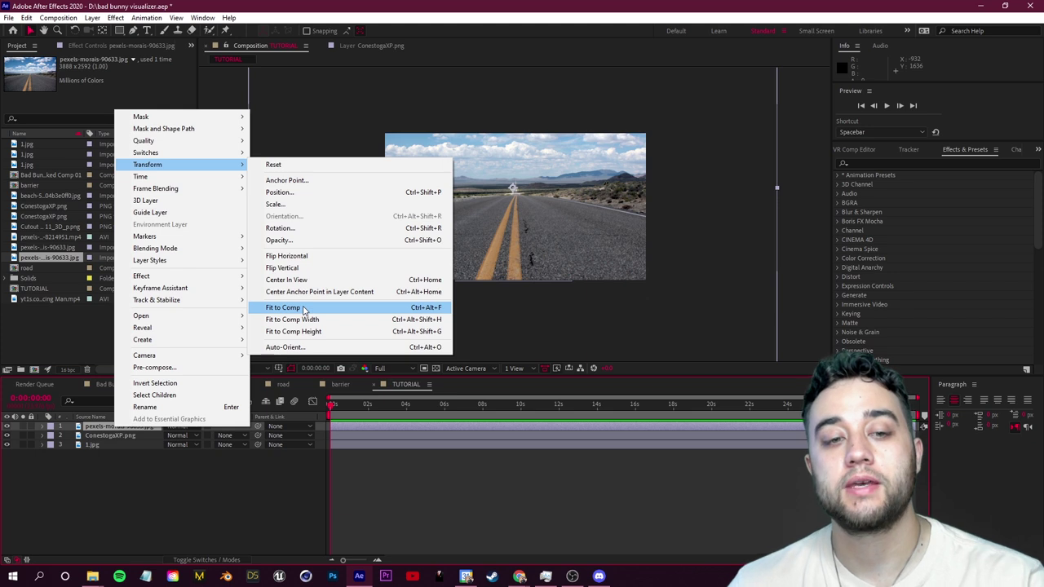
{"action": "left_click", "coordinate": [304, 308]}
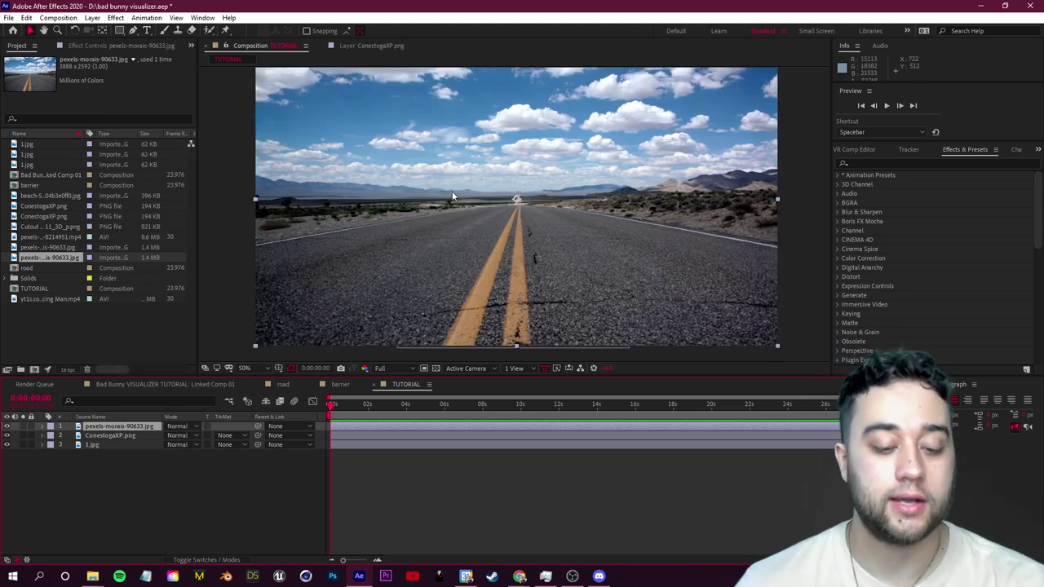
{"action": "left_click", "coordinate": [251, 198]}
{"action": "left_click_drag", "start_coordinate": [305, 196], "coordinate": [319, 199]}
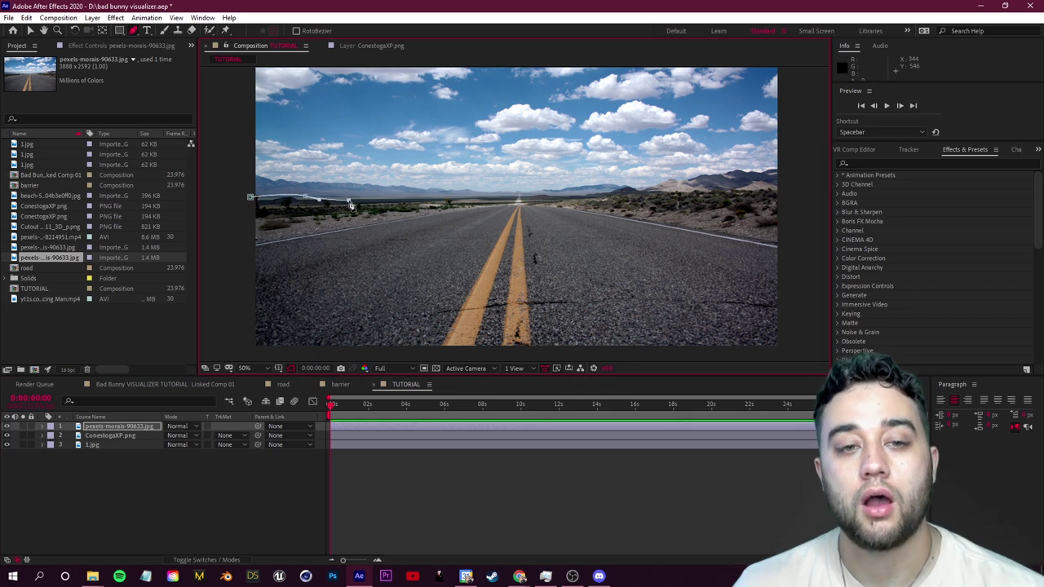
{"action": "left_click", "coordinate": [349, 199]}
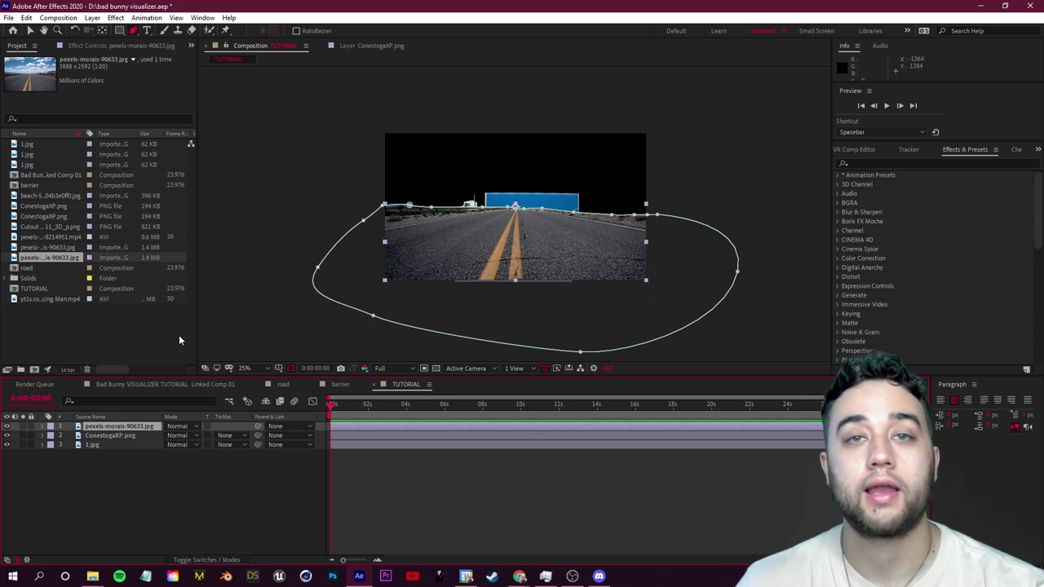
Set Mask 1 on the pexels-morais-90633.jpg layer to Subtract
{"action": "key", "text": "m"}
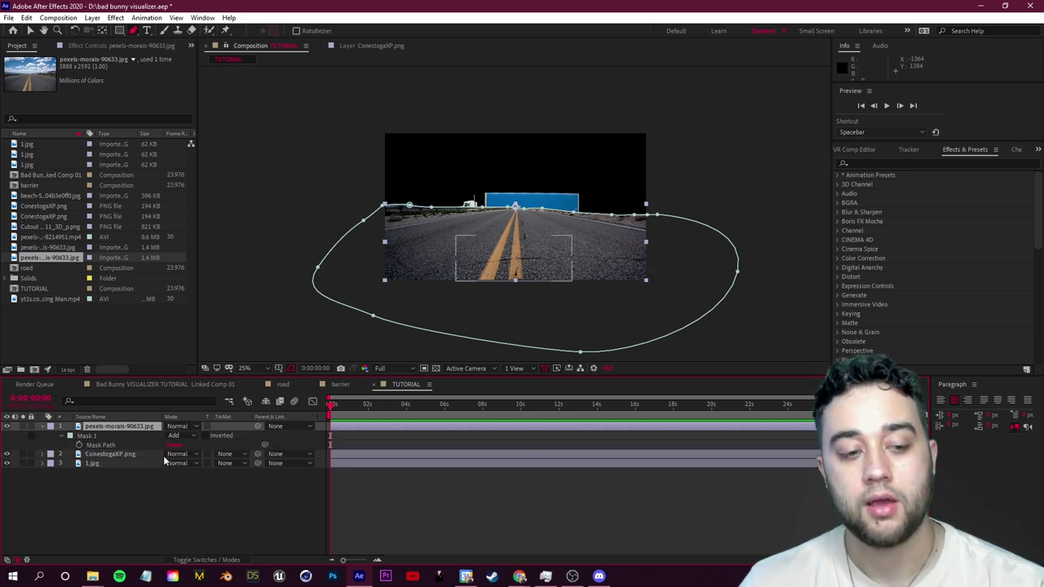
{"action": "left_click", "coordinate": [178, 435]}
{"action": "left_click", "coordinate": [189, 453]}
Move the pexels-morais-90633.jpg layer beneath the ConestogaXP.png truck layer
{"action": "left_click_drag", "start_coordinate": [99, 445], "coordinate": [102, 451]}
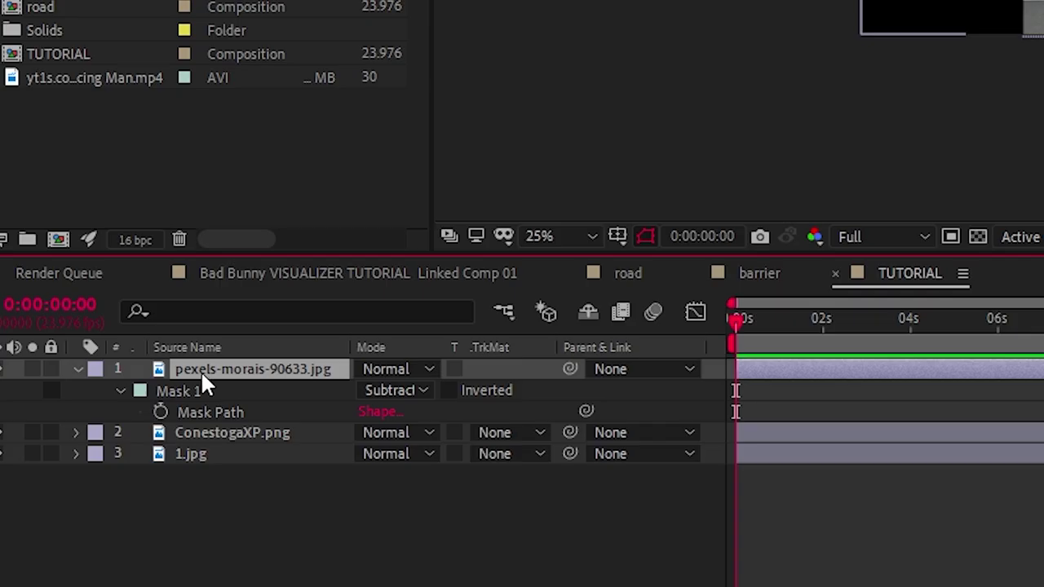
{"action": "left_click_drag", "start_coordinate": [218, 427], "coordinate": [217, 443]}
{"action": "left_click", "coordinate": [275, 502]}
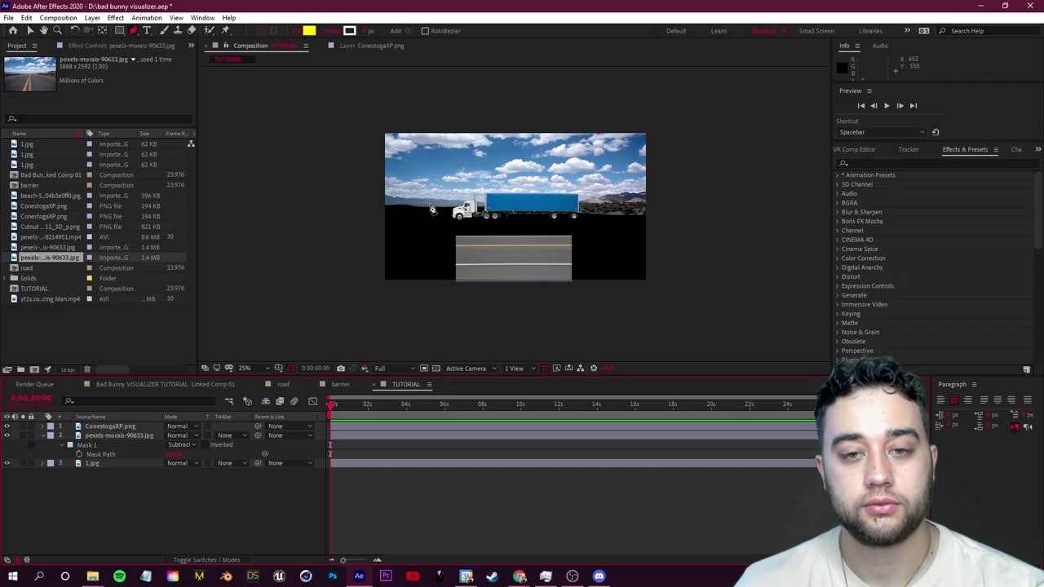
{"action": "scroll", "coordinate": [433, 211], "scroll_direction": "up", "scroll_amount": 3}
{"action": "scroll", "coordinate": [670, 260], "scroll_direction": "down", "scroll_amount": 2}
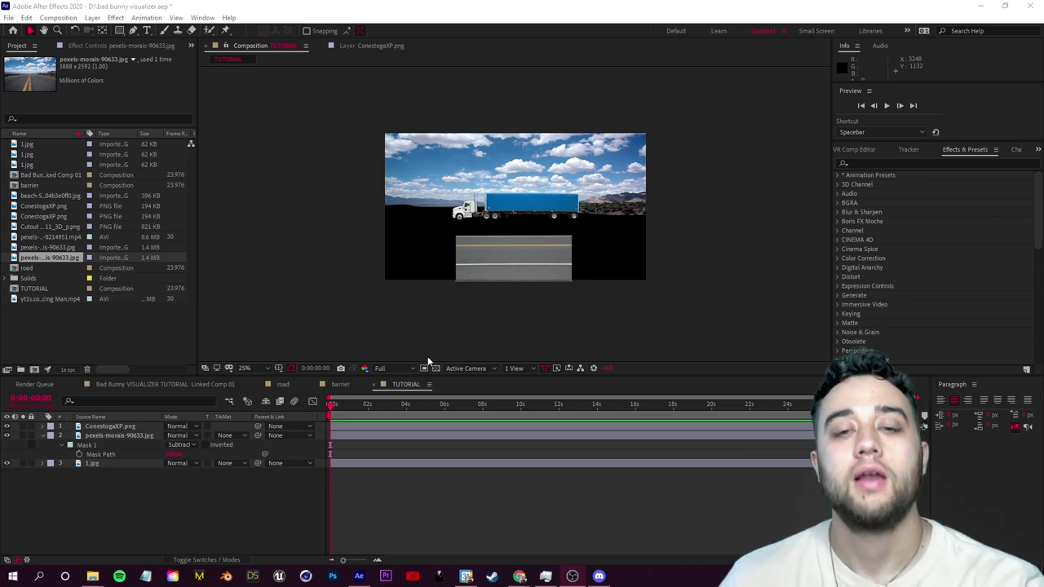
Scale up the masked pexels-morais-90633.jpg background so it overfills the composition frame behind the truck
{"action": "left_click", "coordinate": [106, 436]}
{"action": "key", "text": "s"}
{"action": "left_click_drag", "start_coordinate": [176, 445], "coordinate": [213, 445]}
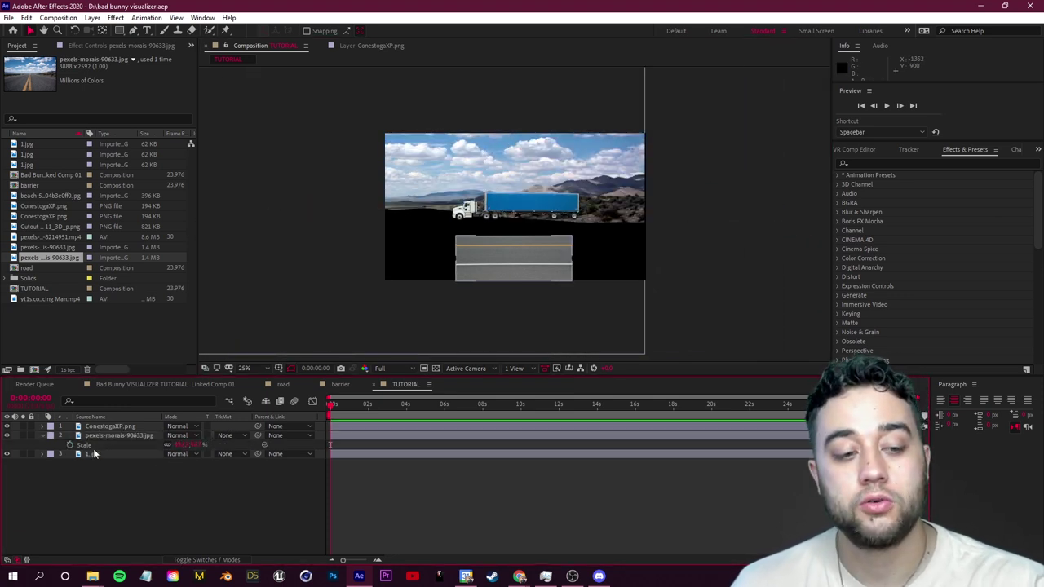
Rename the 1.jpg layer as road
{"action": "left_click", "coordinate": [104, 457]}
{"action": "right_click", "coordinate": [103, 454]}
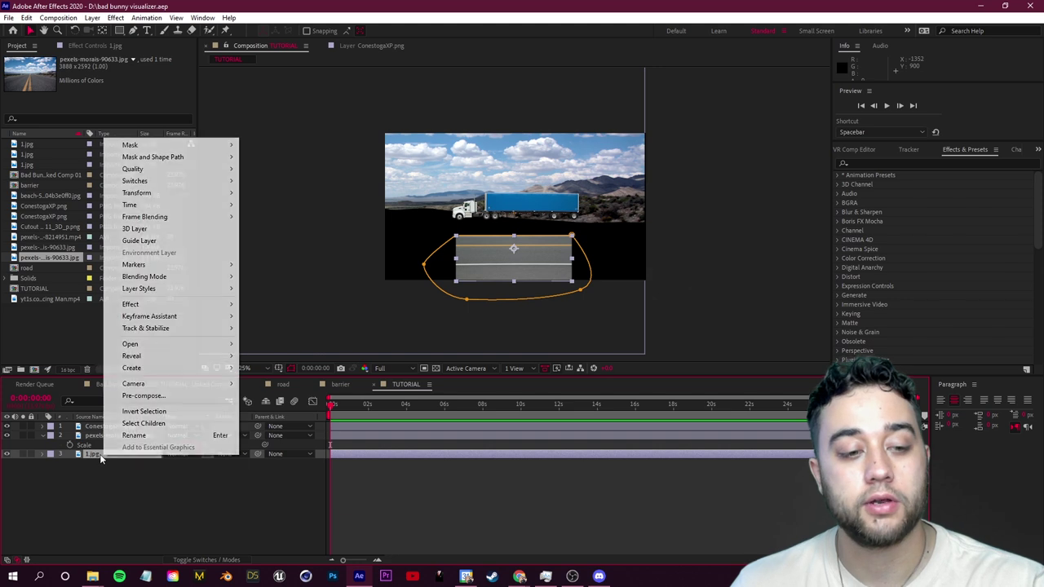
{"action": "left_click", "coordinate": [137, 434]}
{"action": "type", "text": "road"}
{"action": "key", "text": "Return"}
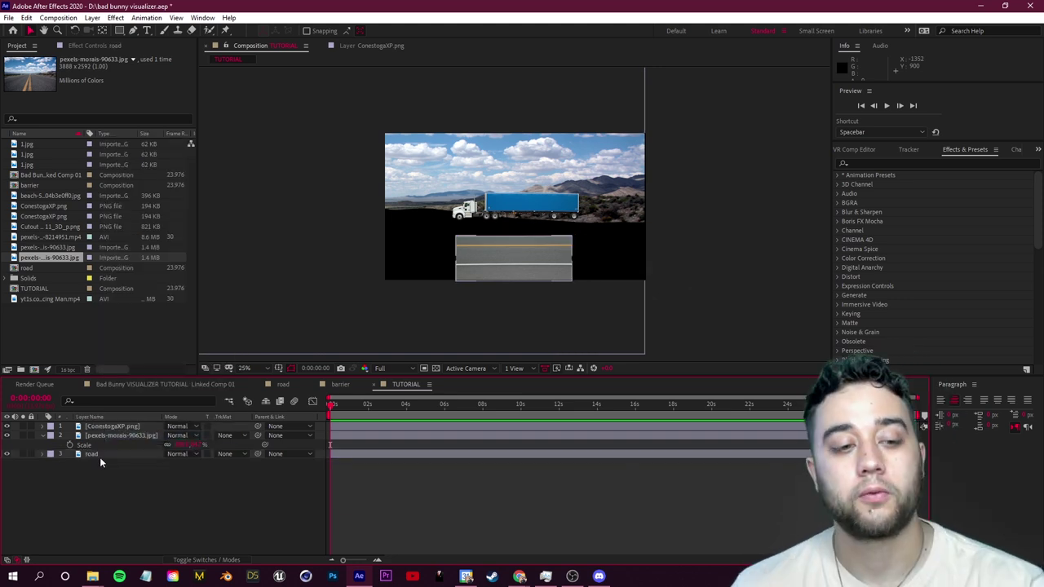
Pre-compose the road layer as road Comp 1, moving all attributes into the new composition
{"action": "right_click", "coordinate": [100, 457]}
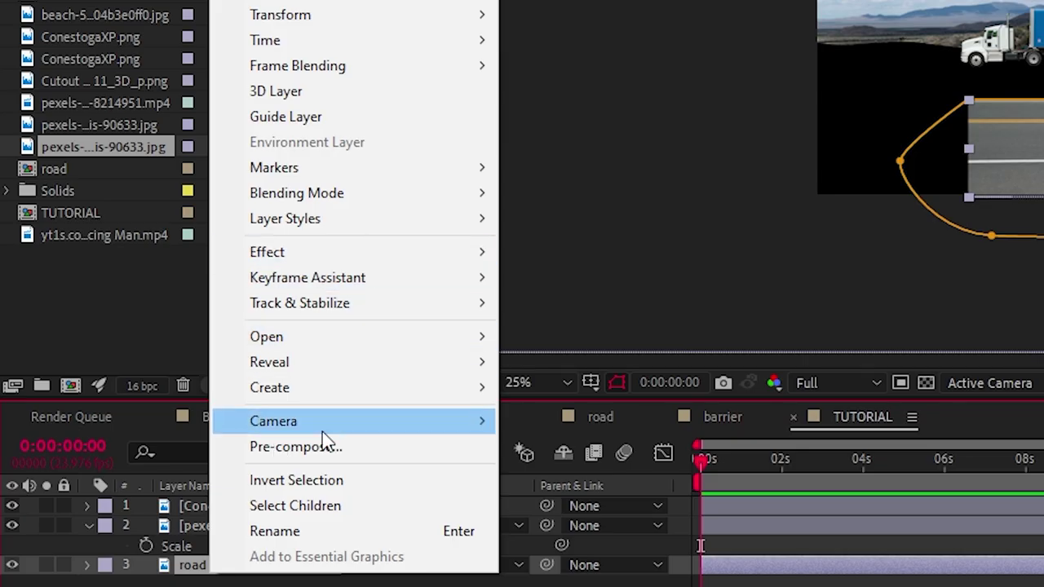
{"action": "left_click", "coordinate": [139, 398]}
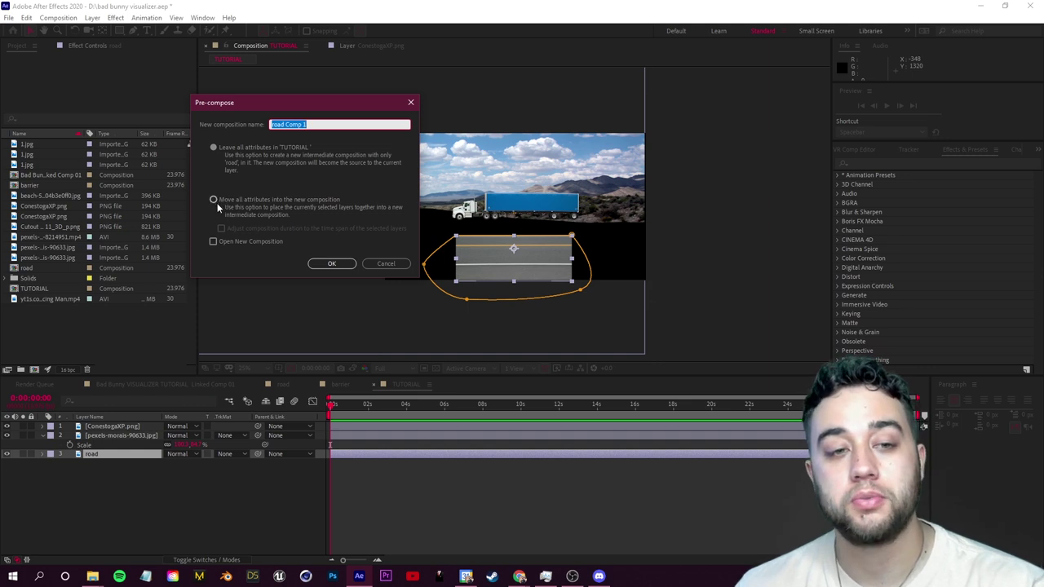
{"action": "left_click", "coordinate": [213, 201]}
{"action": "left_click_drag", "start_coordinate": [307, 124], "coordinate": [280, 122]}
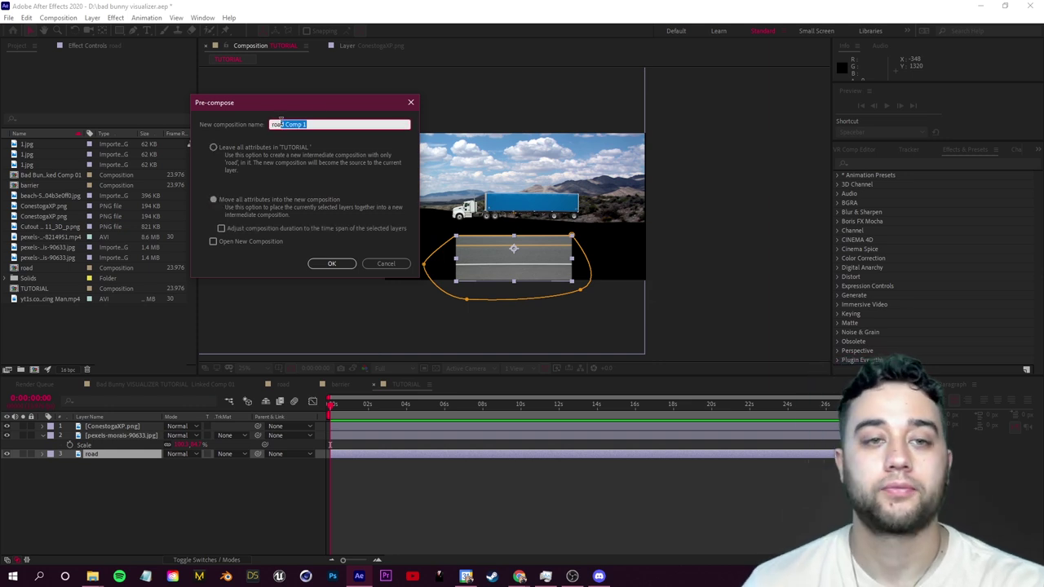
{"action": "left_click", "coordinate": [330, 265]}
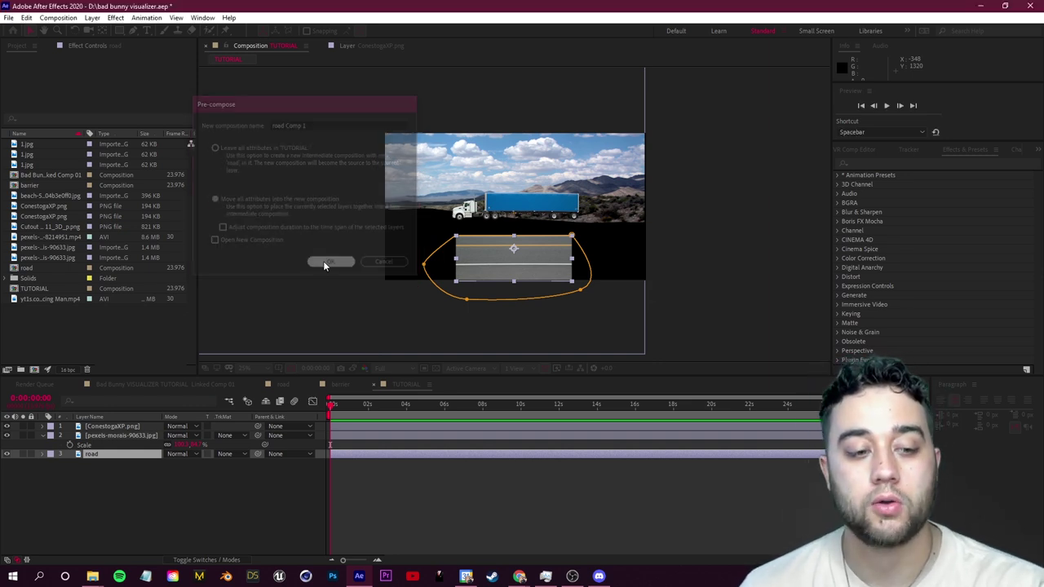
Open road Comp 1 and set its composition width to 5160 px
{"action": "double_click", "coordinate": [125, 458]}
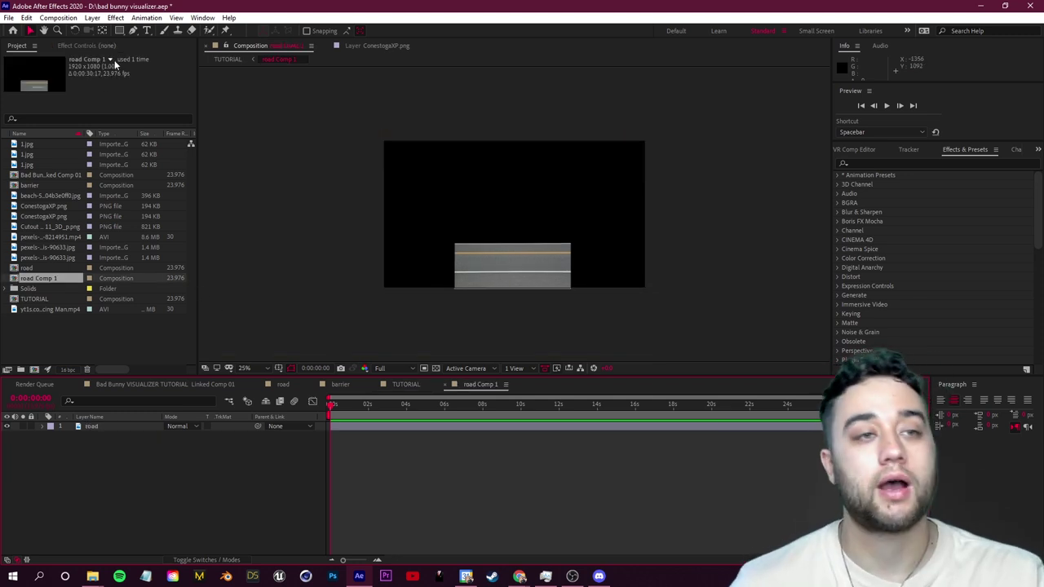
{"action": "left_click", "coordinate": [68, 18]}
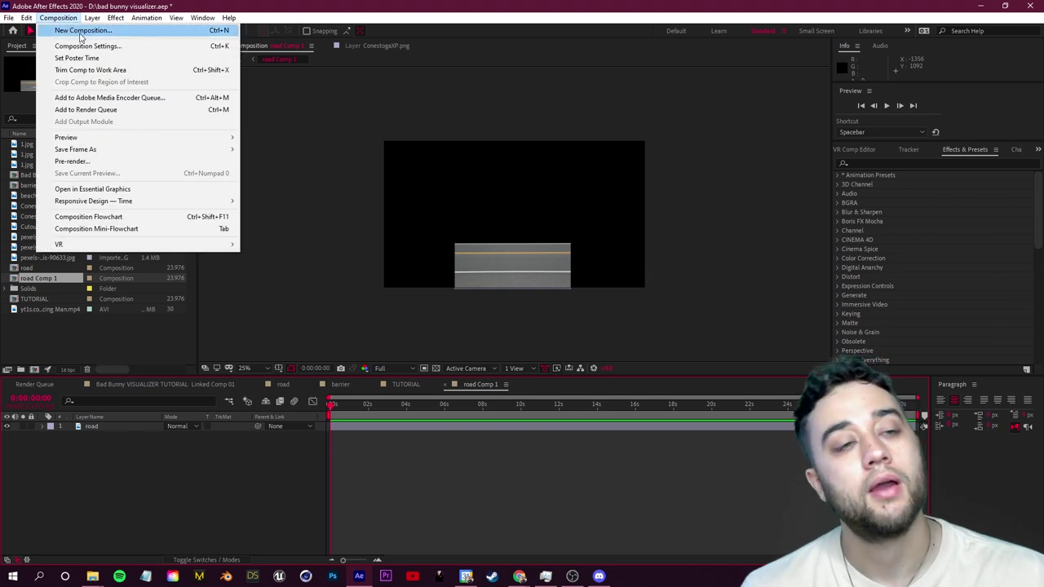
{"action": "left_click", "coordinate": [87, 45]}
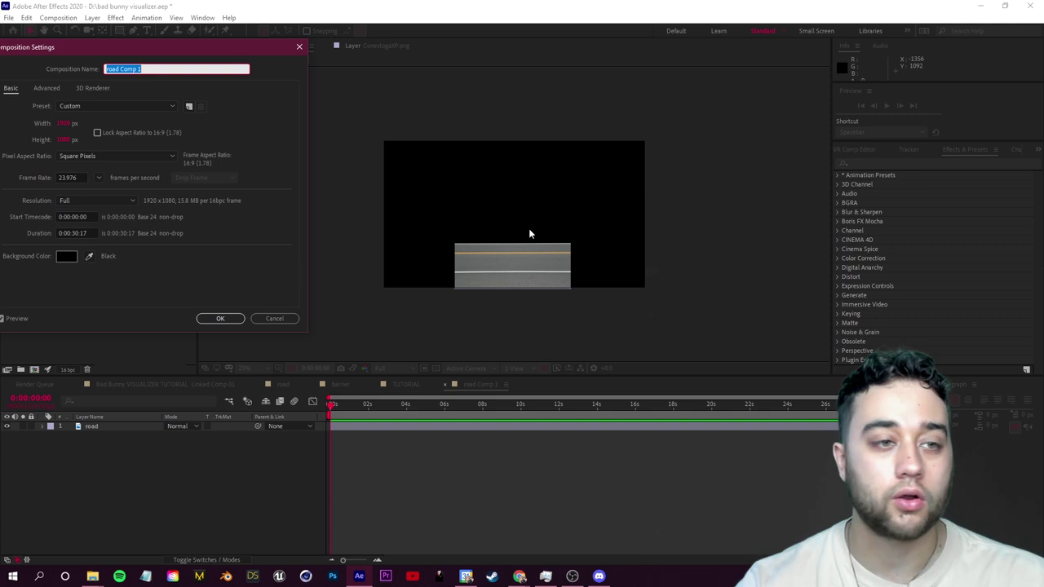
{"action": "left_click", "coordinate": [62, 122]}
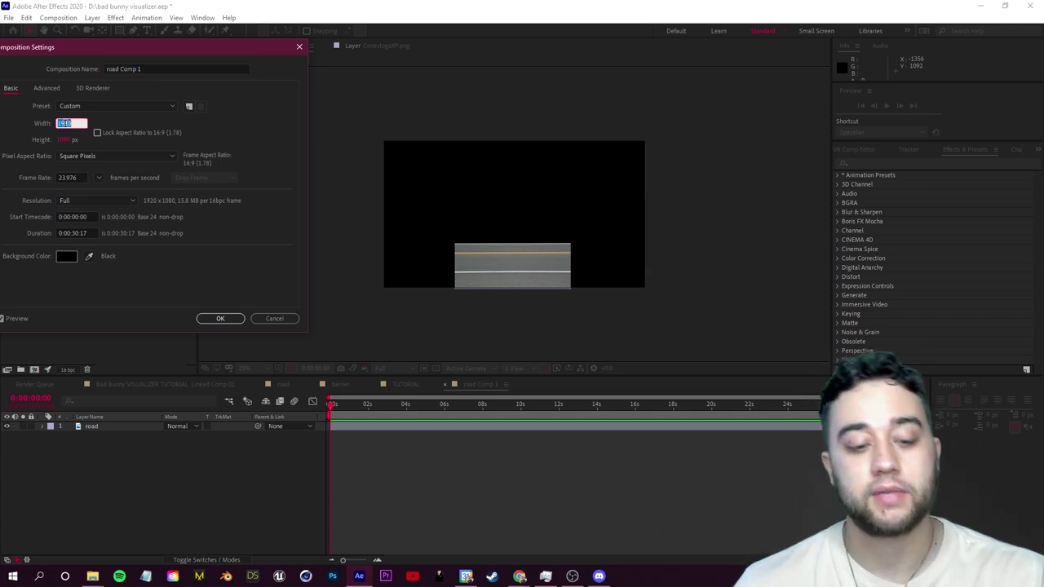
{"action": "type", "text": "5160"}
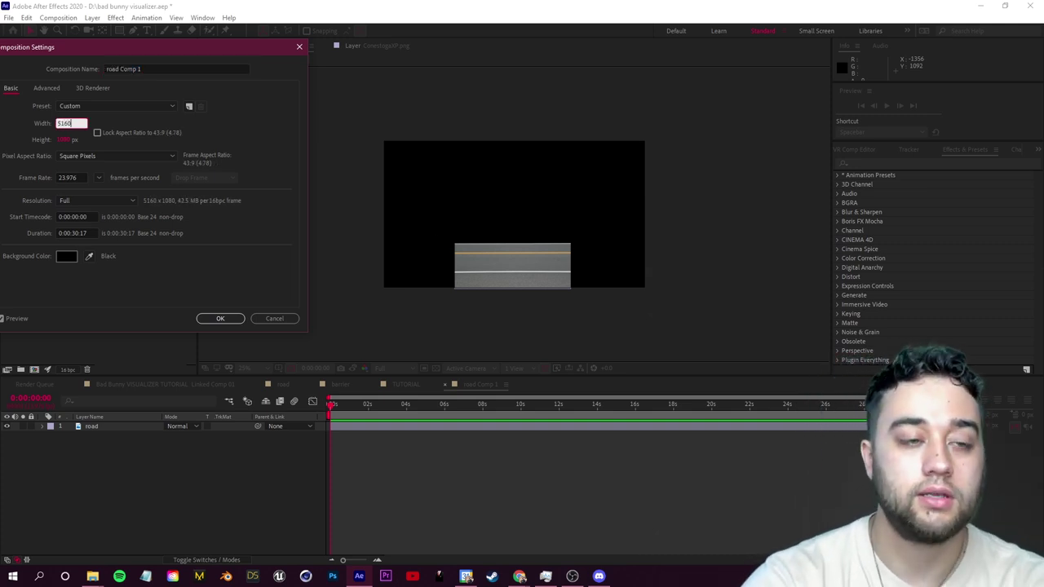
{"action": "key", "text": "Return"}
{"action": "key", "text": "comma"}
{"action": "key", "text": "period"}
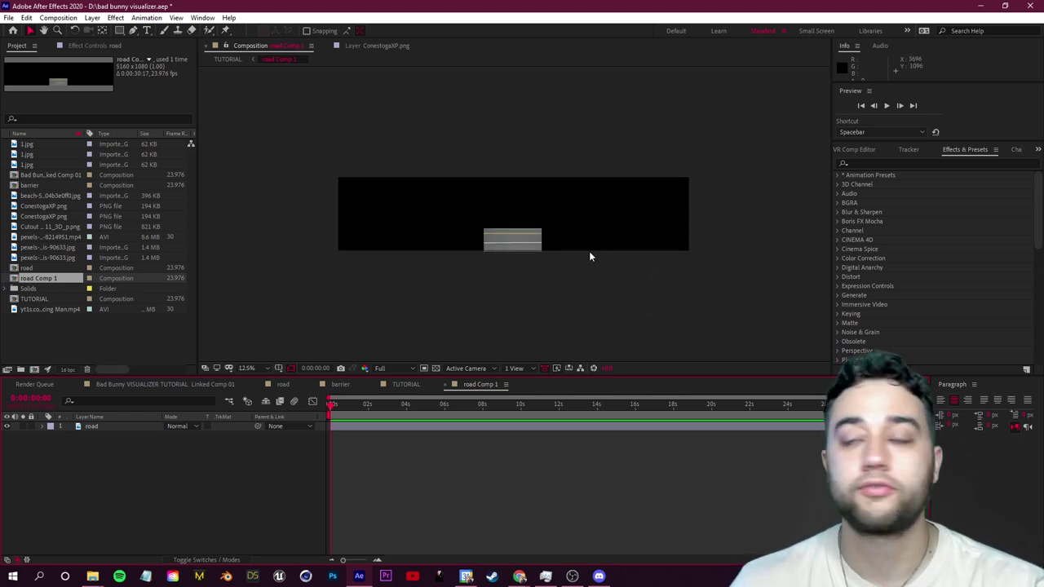
Duplicate the road layer and shift the copy's X position toward the left end of the composition
{"action": "scroll", "coordinate": [504, 237], "scroll_direction": "up", "scroll_amount": 3}
{"action": "left_click", "coordinate": [109, 428]}
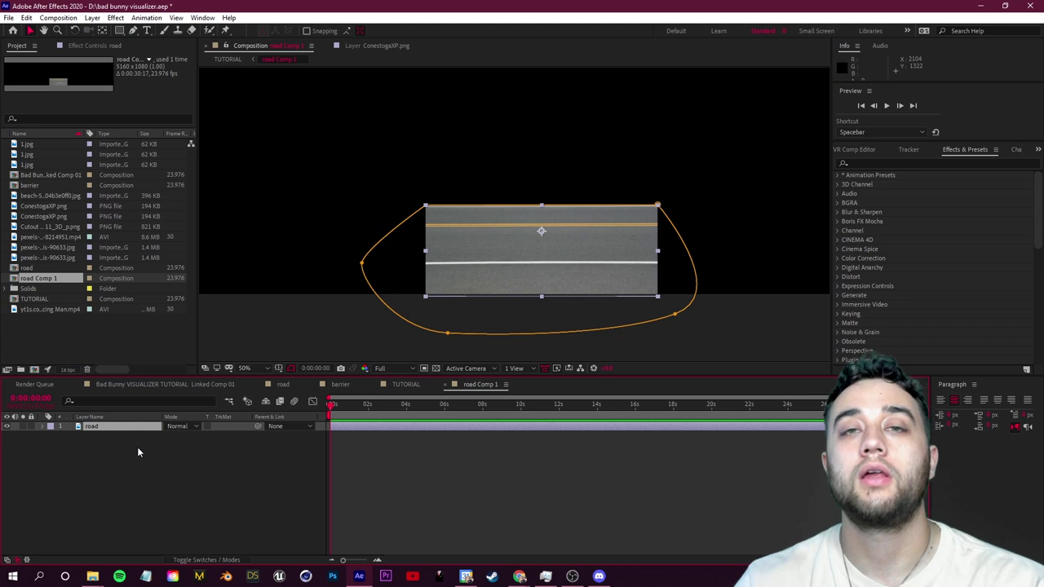
{"action": "key", "text": "ctrl+d"}
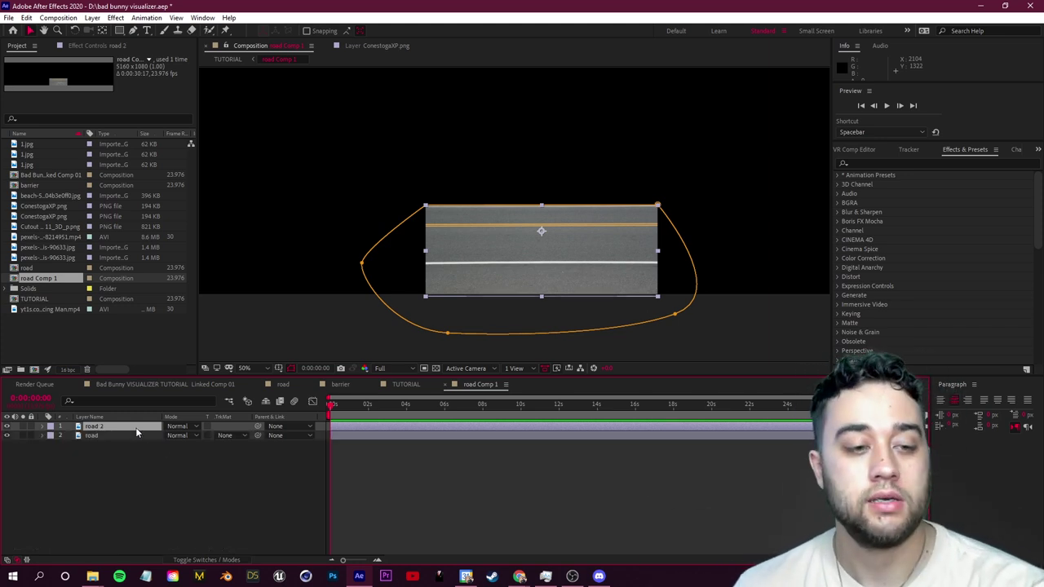
{"action": "key", "text": "p"}
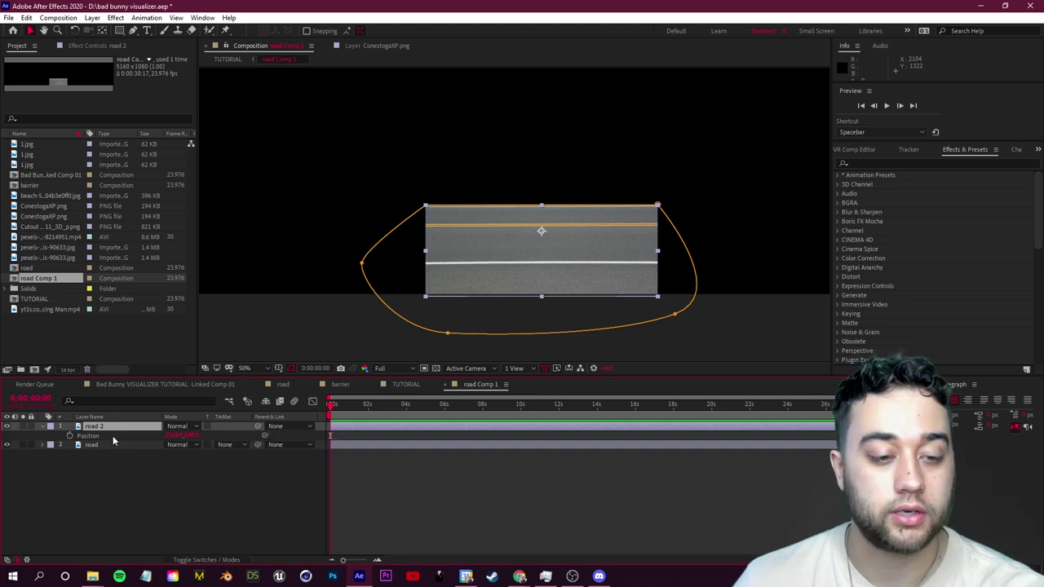
{"action": "key", "text": "comma"}
{"action": "key", "text": "comma"}
{"action": "key", "text": "comma"}
{"action": "key", "text": "comma"}
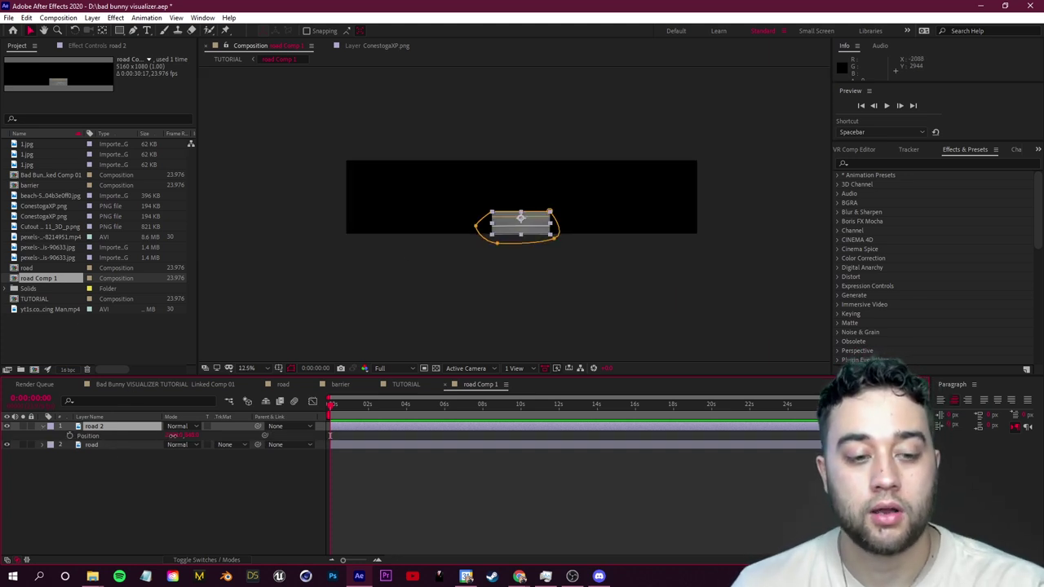
{"action": "left_click_drag", "start_coordinate": [173, 435], "coordinate": [5, 449]}
{"action": "left_click_drag", "start_coordinate": [173, 435], "coordinate": [0, 438]}
Fine-tune the copied road tile's X position so its left edge sits flush with the composition's left edge
{"action": "scroll", "coordinate": [271, 238], "scroll_direction": "up", "scroll_amount": 1}
{"action": "key", "text": "space"}
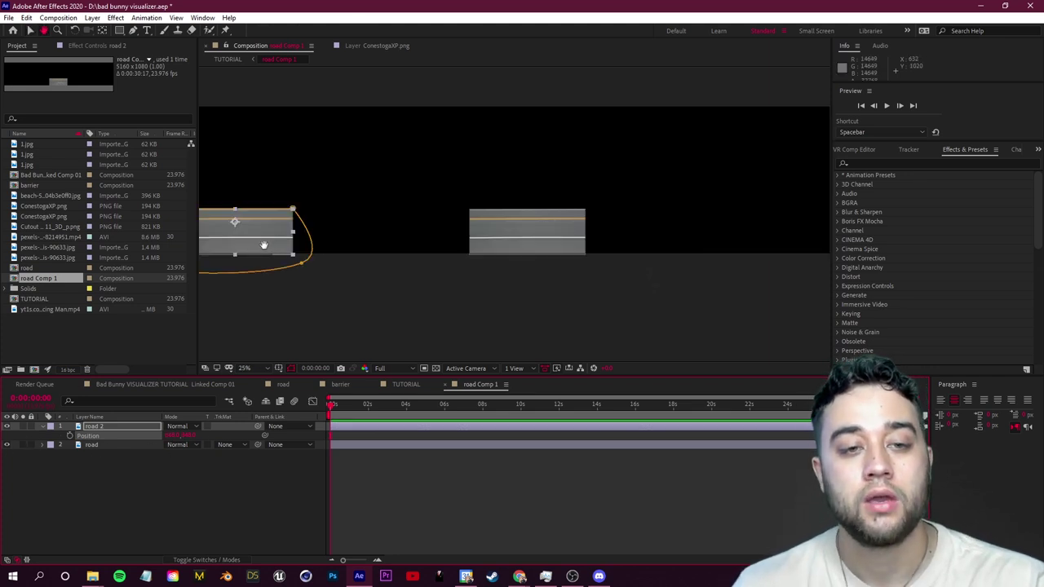
{"action": "left_click_drag", "start_coordinate": [266, 243], "coordinate": [382, 266]}
{"action": "key", "text": "period"}
{"action": "left_click_drag", "start_coordinate": [296, 272], "coordinate": [413, 270]}
{"action": "key", "text": "period"}
{"action": "left_click_drag", "start_coordinate": [168, 435], "coordinate": [175, 437]}
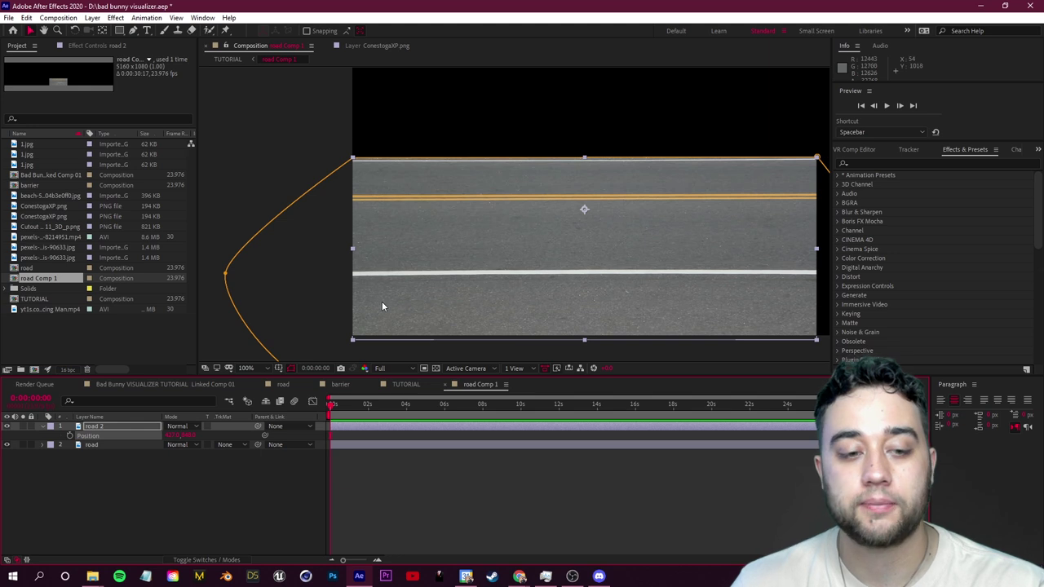
Duplicate the left-end road tile and move the copy horizontally to the composition's right end
{"action": "key", "text": "comma"}
{"action": "key", "text": "comma"}
{"action": "key", "text": "comma"}
{"action": "key", "text": "comma"}
{"action": "key", "text": "comma"}
{"action": "key", "text": "comma"}
{"action": "key", "text": "comma"}
{"action": "key", "text": "comma"}
{"action": "key", "text": "ctrl+d"}
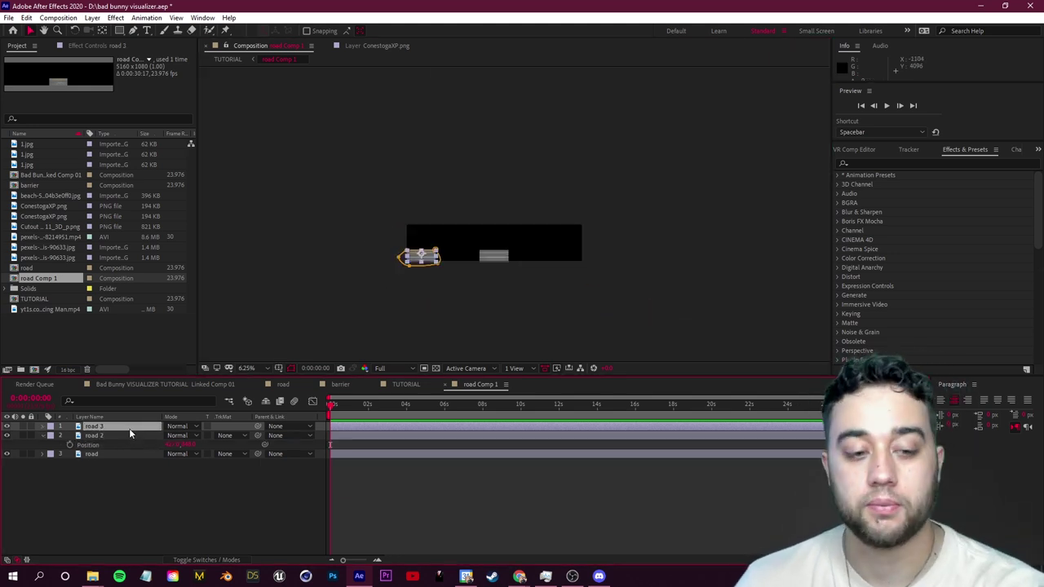
{"action": "key", "text": "p"}
{"action": "left_click_drag", "start_coordinate": [171, 435], "coordinate": [236, 435]}
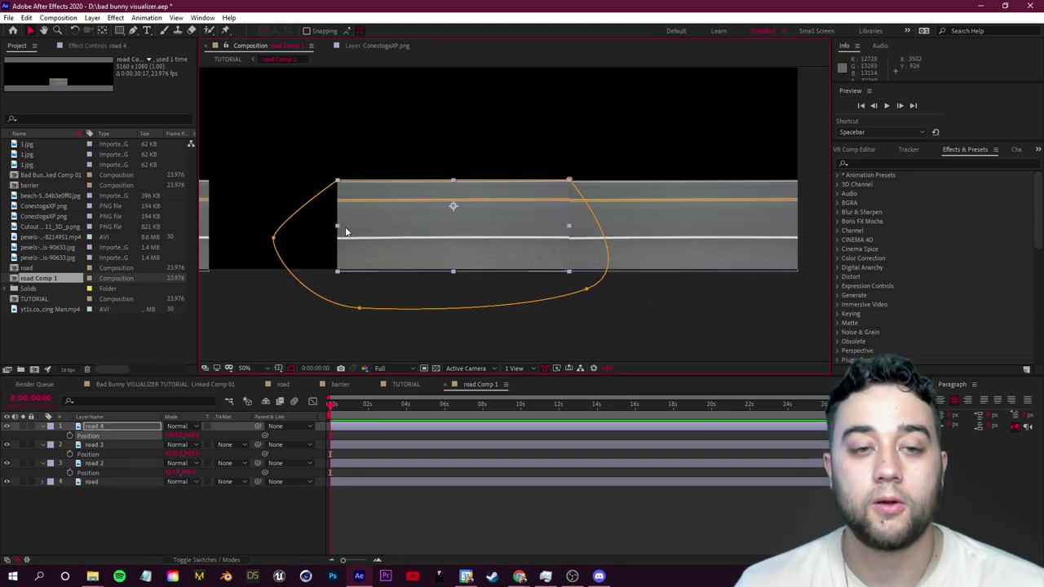
Flip the road 4 tile horizontally so the lane lines meet at the seam, and shift a duplicate of it left into the gap
{"action": "left_click_drag", "start_coordinate": [338, 231], "coordinate": [568, 235]}
{"action": "left_click", "coordinate": [649, 338]}
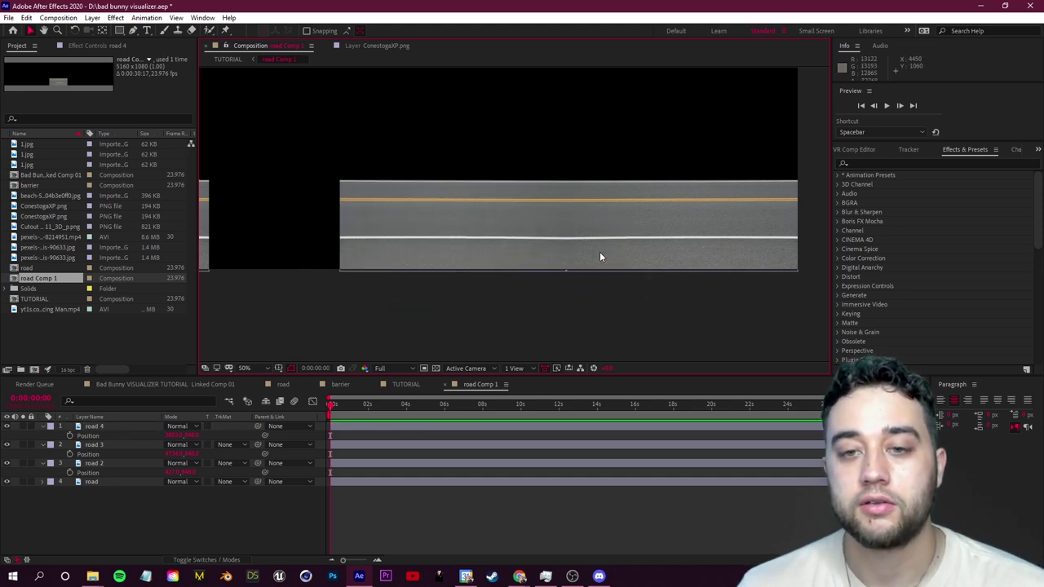
{"action": "left_click", "coordinate": [112, 426]}
{"action": "key", "text": "ctrl+d"}
{"action": "key", "text": "p"}
{"action": "left_click_drag", "start_coordinate": [537, 234], "coordinate": [442, 234]}
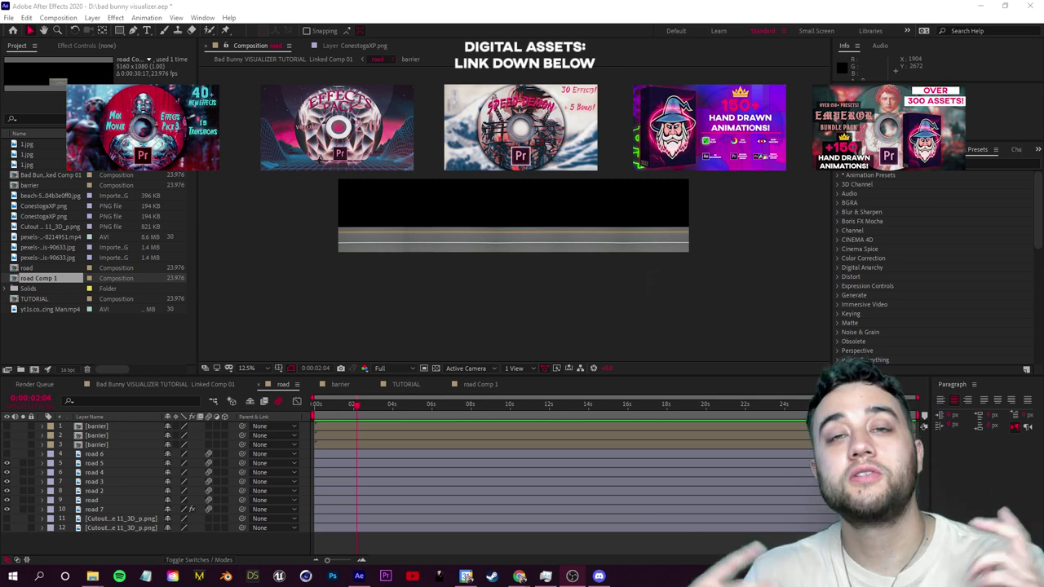
{"action": "scroll", "coordinate": [418, 267], "scroll_direction": "up", "scroll_amount": 1}
{"action": "scroll", "coordinate": [418, 266], "scroll_direction": "down", "scroll_amount": 1}
{"action": "left_click", "coordinate": [608, 232]}
{"action": "left_click", "coordinate": [776, 228]}
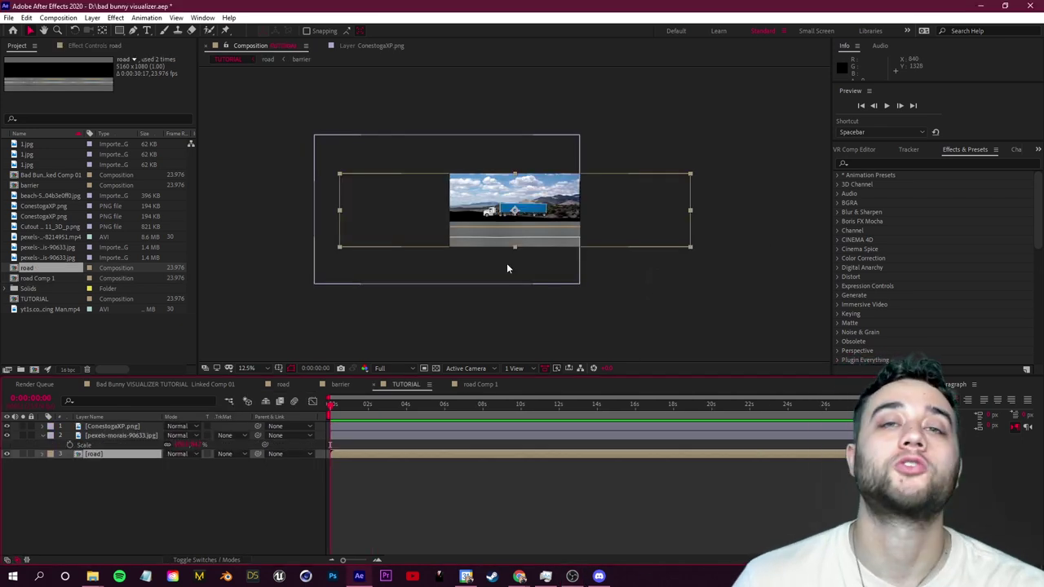
Shift the road layer's anchor point X to 4199 so its right end lines up with the TUTORIAL frame's right edge
{"action": "left_click", "coordinate": [77, 497]}
{"action": "left_click", "coordinate": [8, 454]}
{"action": "left_click", "coordinate": [7, 453]}
{"action": "left_click", "coordinate": [121, 454]}
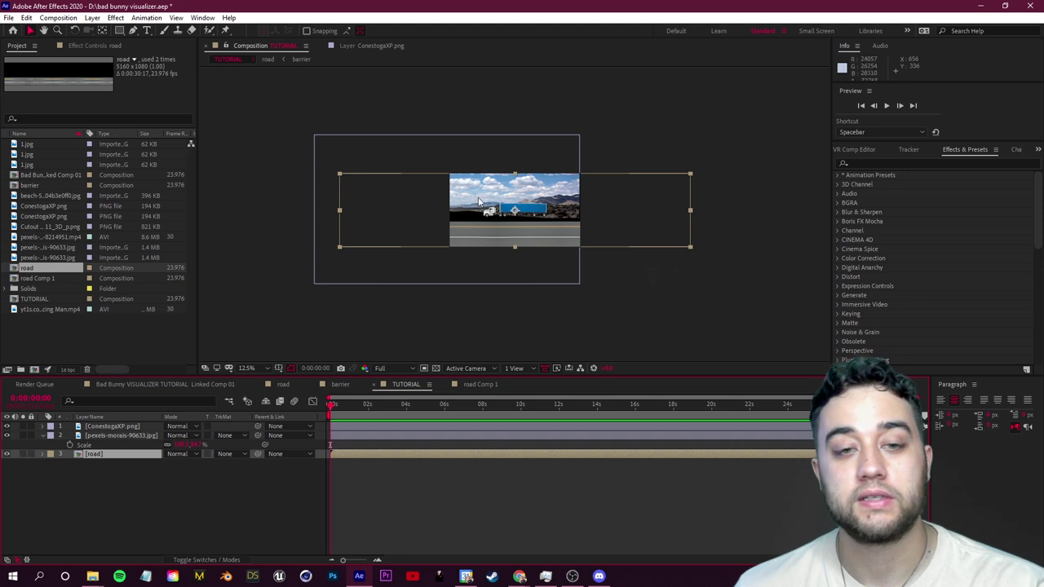
{"action": "left_click", "coordinate": [42, 454]}
{"action": "left_click", "coordinate": [51, 464]}
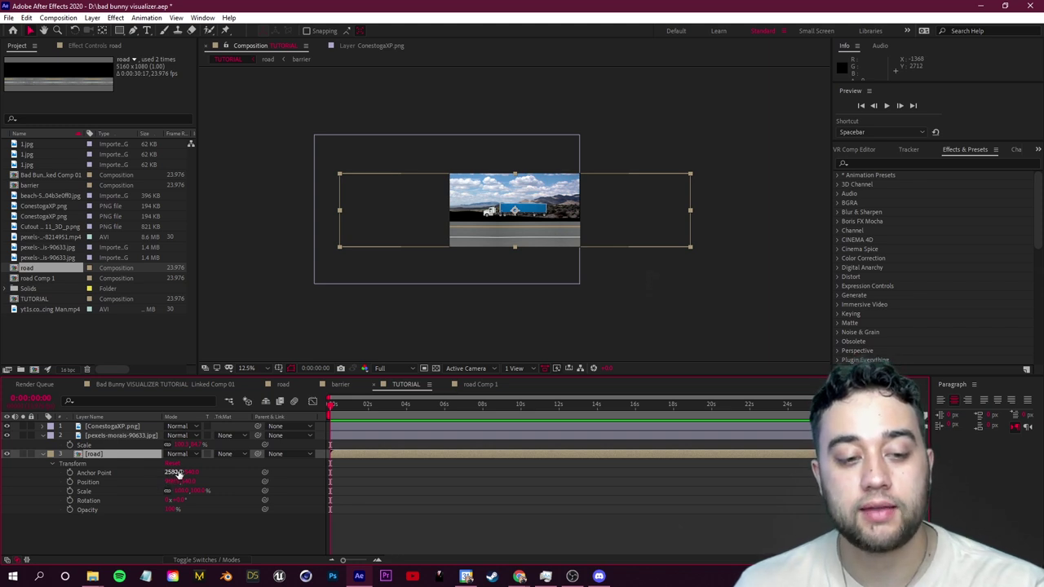
{"action": "left_click_drag", "start_coordinate": [175, 472], "coordinate": [219, 472]}
{"action": "scroll", "coordinate": [603, 234], "scroll_direction": "up", "scroll_amount": 2}
{"action": "left_click_drag", "start_coordinate": [750, 247], "coordinate": [534, 261]}
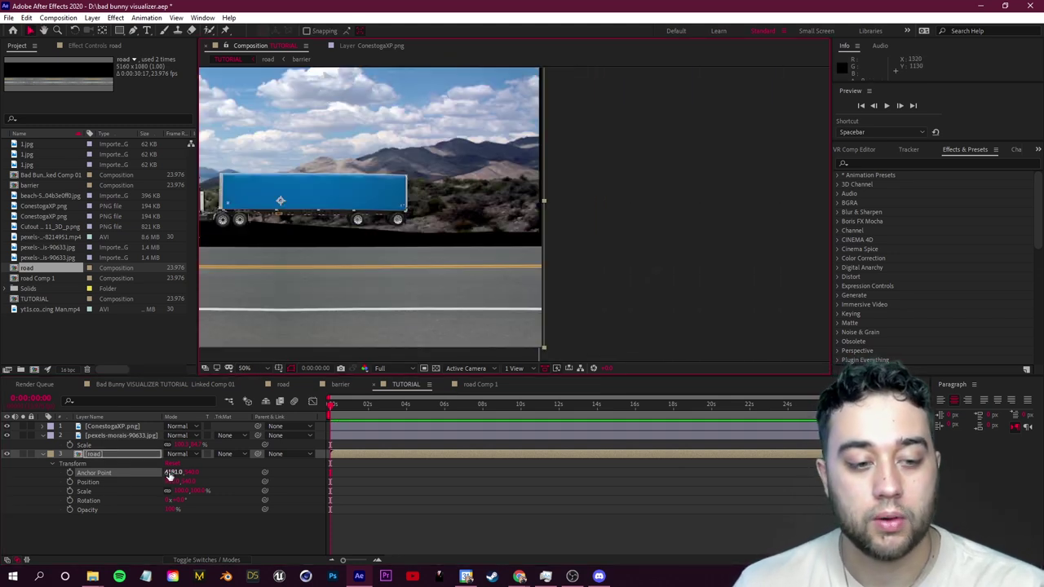
{"action": "left_click_drag", "start_coordinate": [170, 474], "coordinate": [176, 474]}
{"action": "scroll", "coordinate": [479, 309], "scroll_direction": "down", "scroll_amount": 1}
{"action": "left_click", "coordinate": [479, 309]}
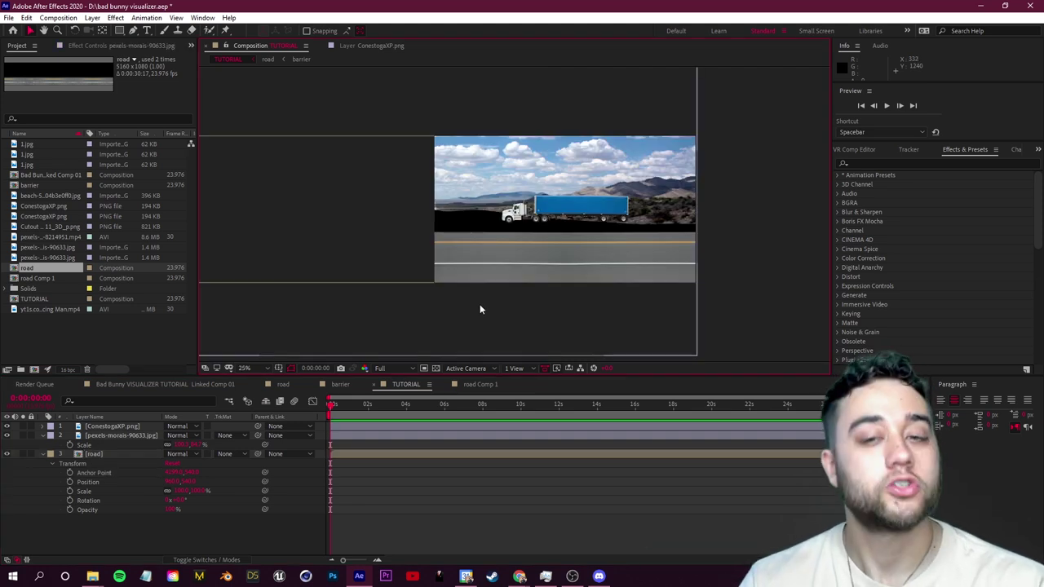
Keyframe the road layer's position at the start, move it far to the right at 0:00:03:01, and preview the motion
{"action": "left_click", "coordinate": [48, 454]}
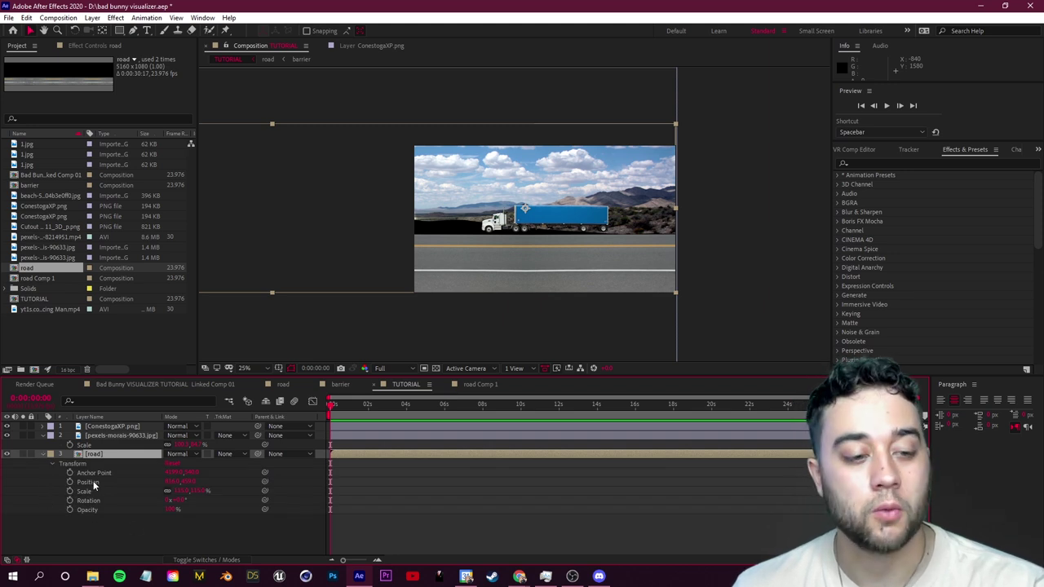
{"action": "left_click", "coordinate": [69, 482]}
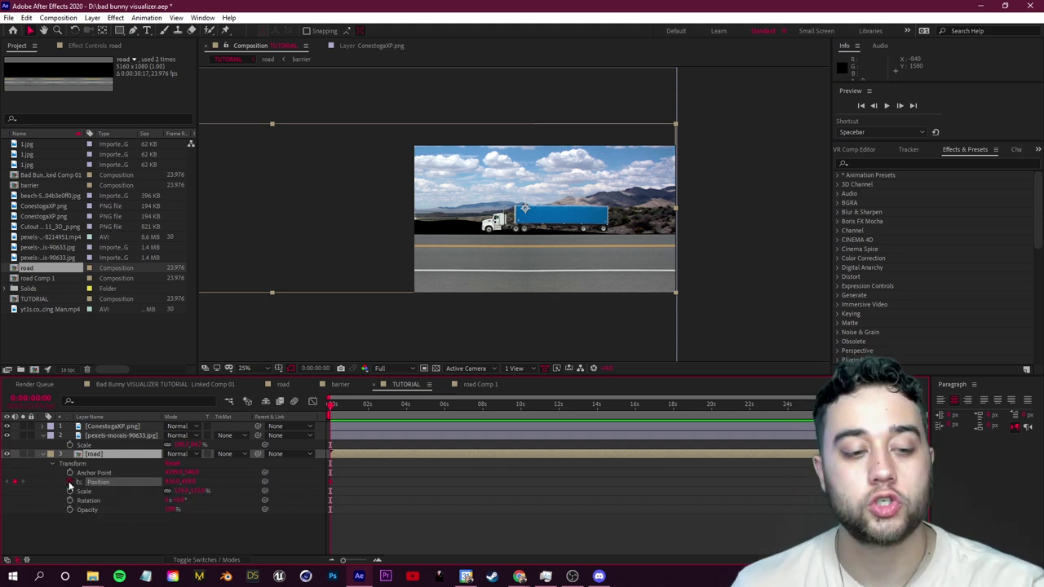
{"action": "left_click_drag", "start_coordinate": [331, 408], "coordinate": [348, 407]}
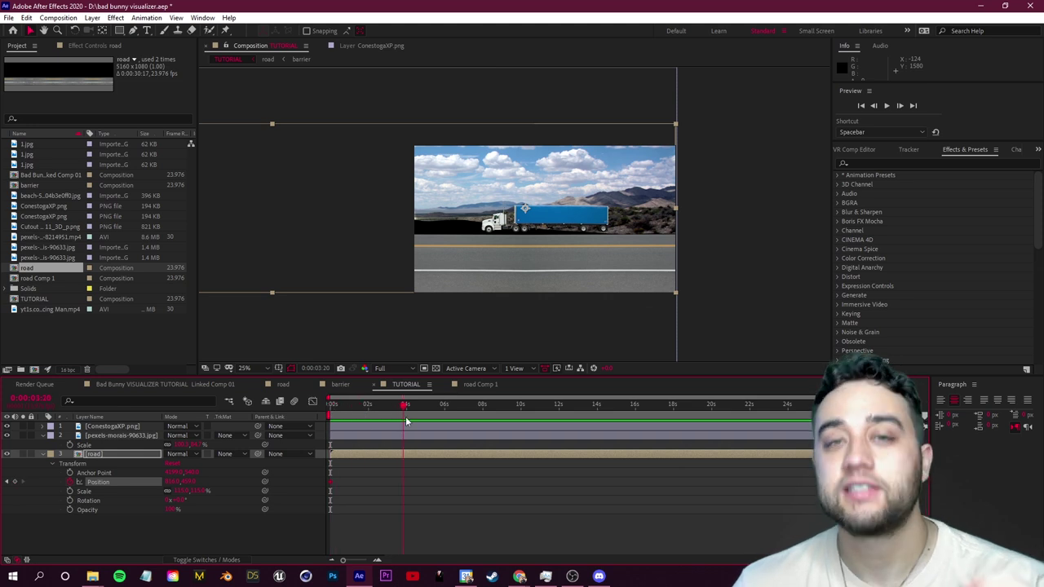
{"action": "left_click_drag", "start_coordinate": [416, 419], "coordinate": [388, 423]}
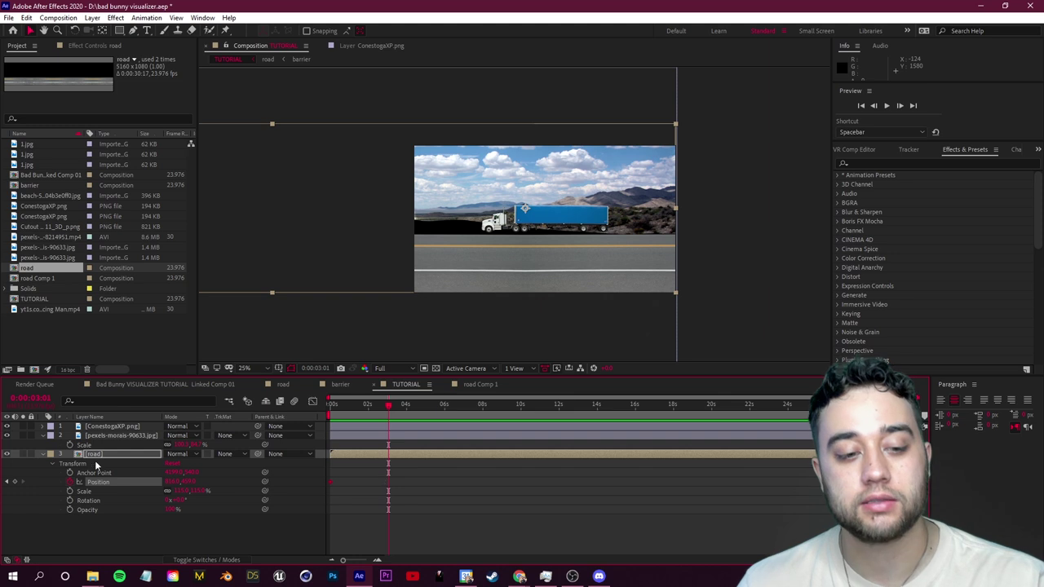
{"action": "left_click_drag", "start_coordinate": [168, 481], "coordinate": [985, 478]}
{"action": "left_click_drag", "start_coordinate": [173, 482], "coordinate": [791, 471]}
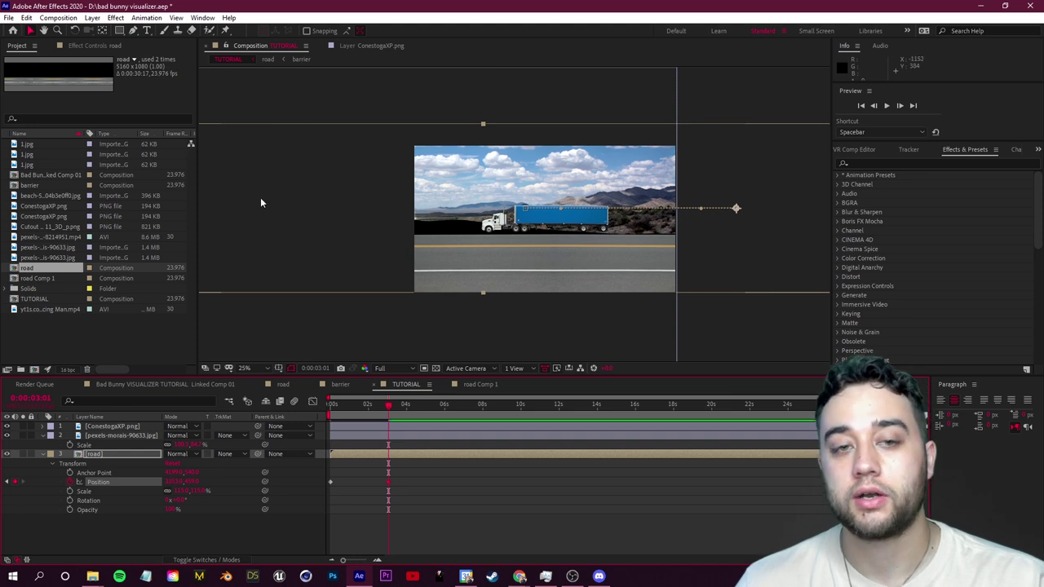
{"action": "left_click_drag", "start_coordinate": [183, 491], "coordinate": [631, 472]}
{"action": "left_click_drag", "start_coordinate": [181, 482], "coordinate": [287, 481]}
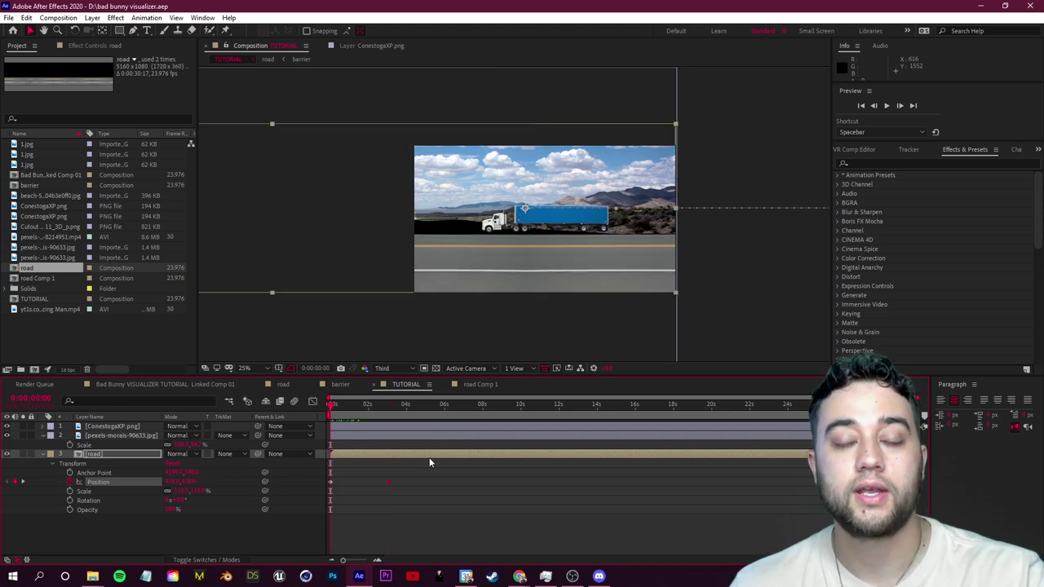
{"action": "key", "text": "space"}
{"action": "key", "text": "space"}
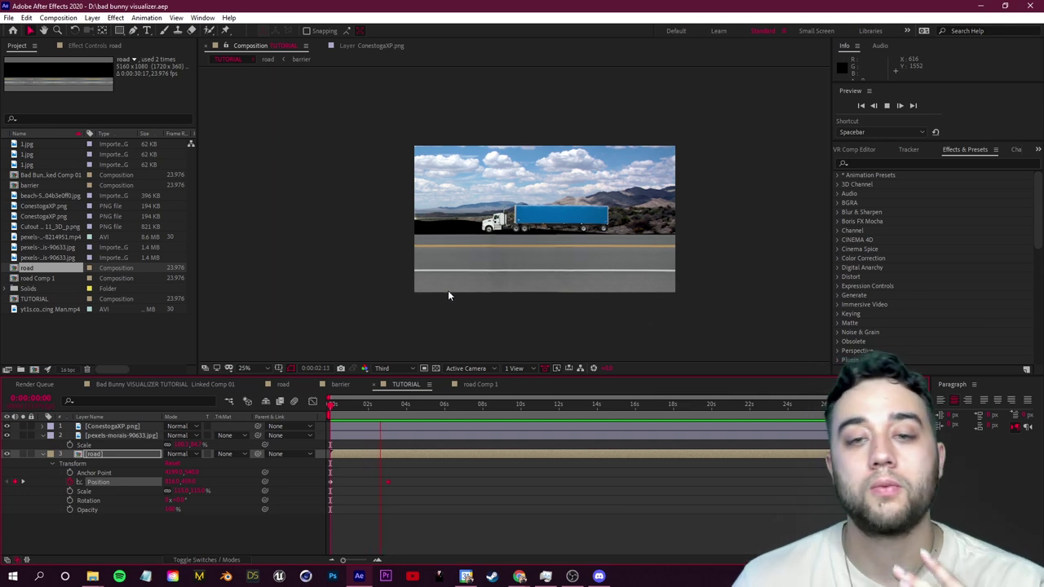
{"action": "key", "text": "space"}
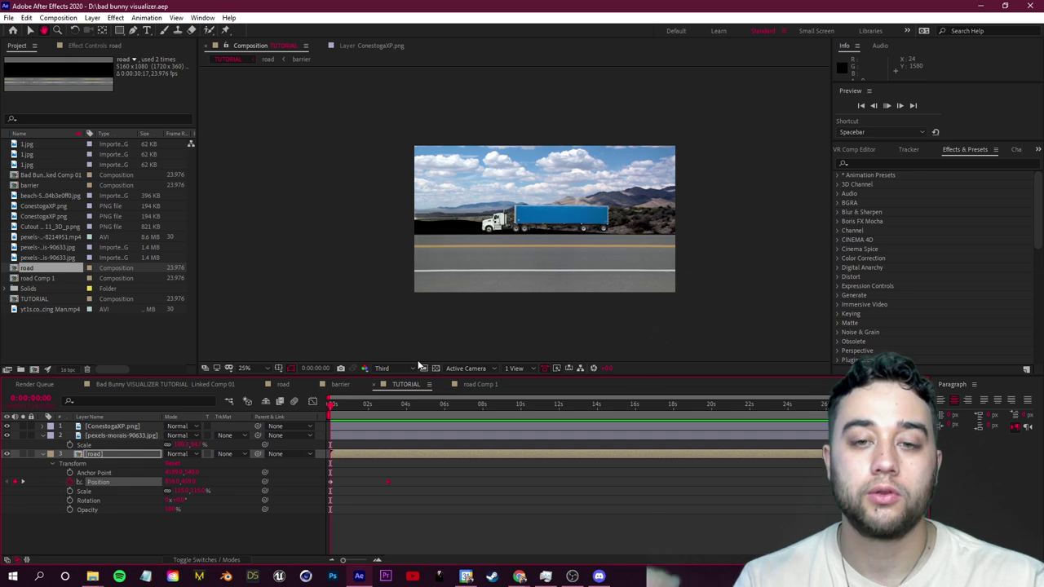
{"action": "key", "text": "space"}
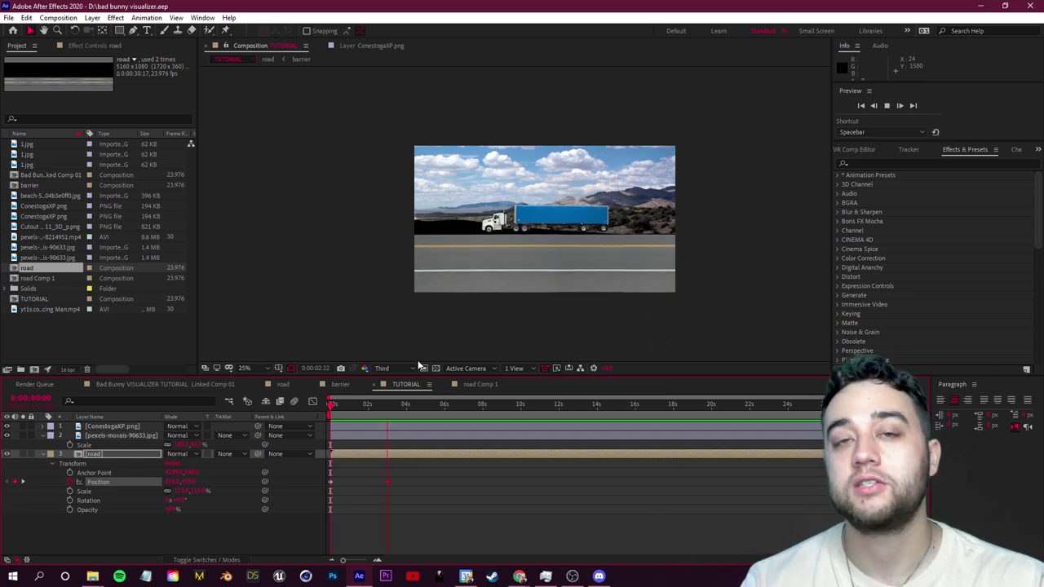
{"action": "key", "text": "space"}
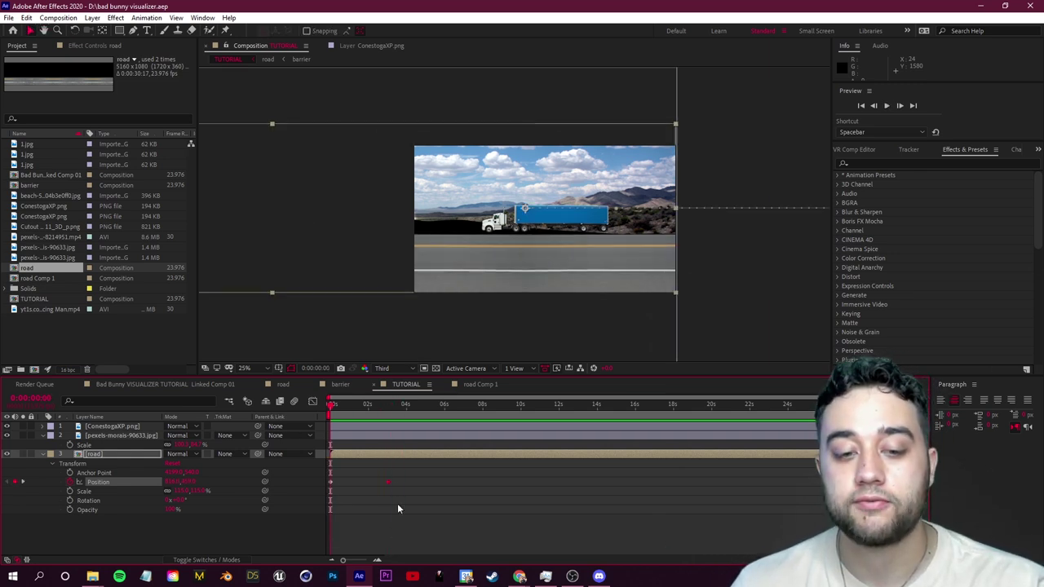
Speed up the road by pulling its second position keyframe back to about 2 seconds, and preview the faster motion
{"action": "left_click_drag", "start_coordinate": [388, 482], "coordinate": [371, 485]}
{"action": "key", "text": "space"}
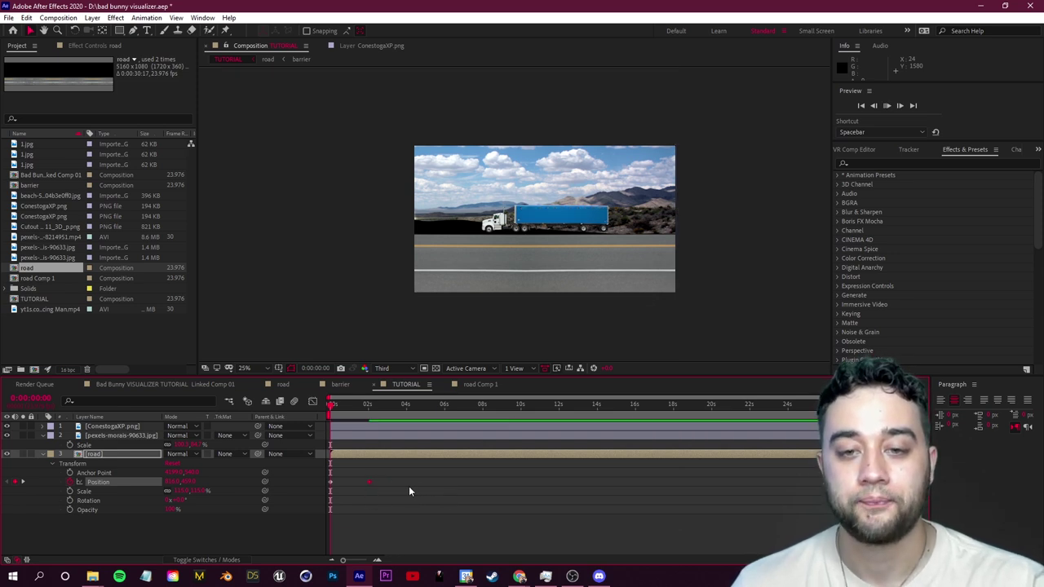
{"action": "key", "text": "space"}
{"action": "key", "text": "space"}
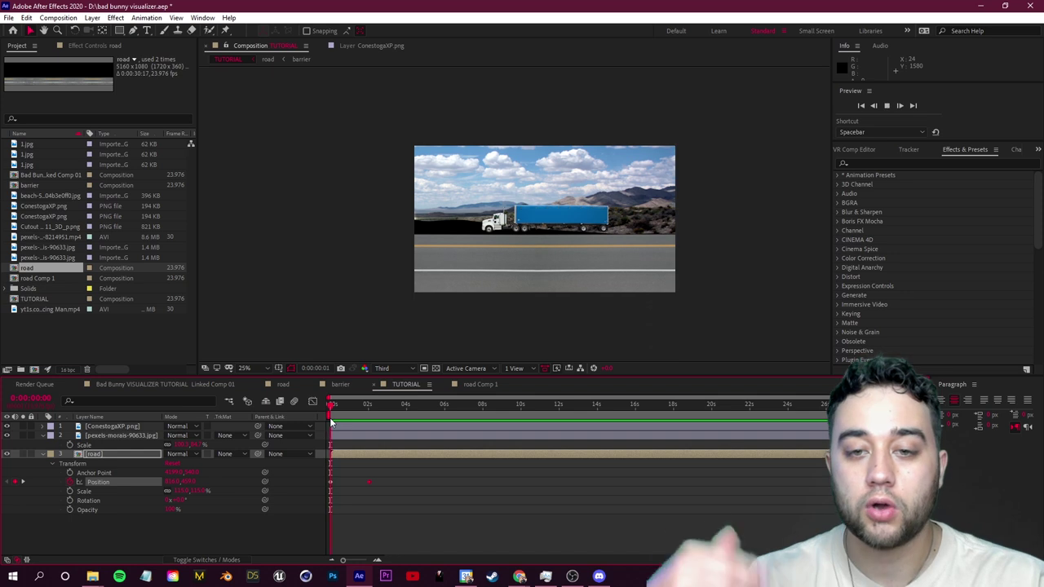
{"action": "key", "text": "space"}
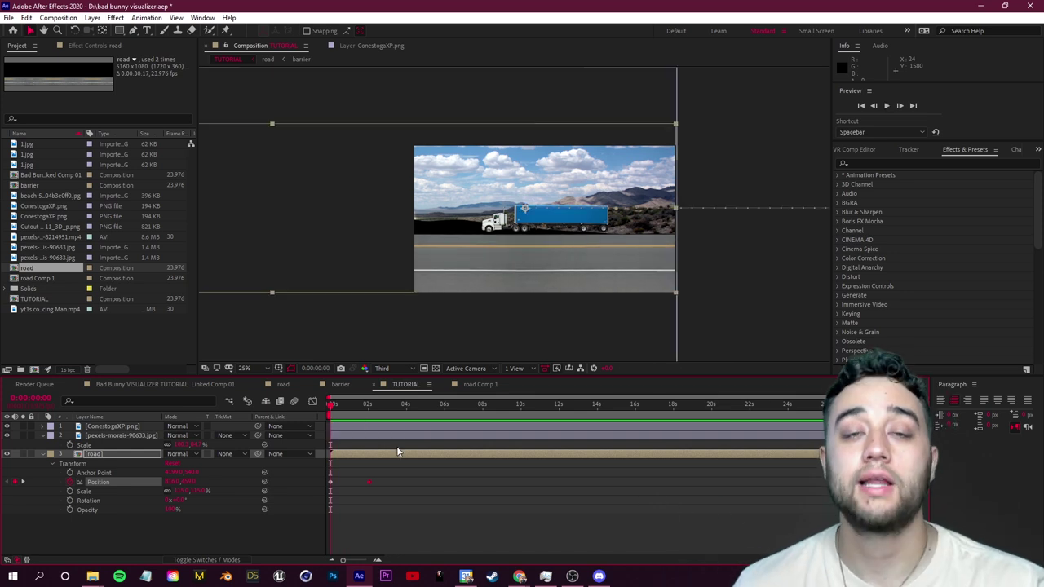
{"action": "key", "text": "space"}
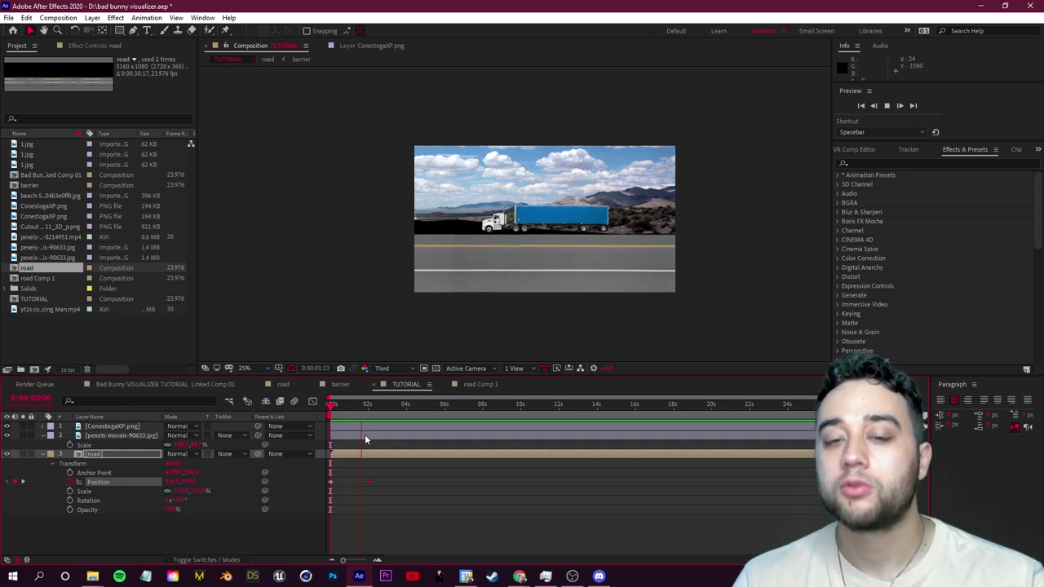
{"action": "key", "text": "space"}
{"action": "key", "text": "Home"}
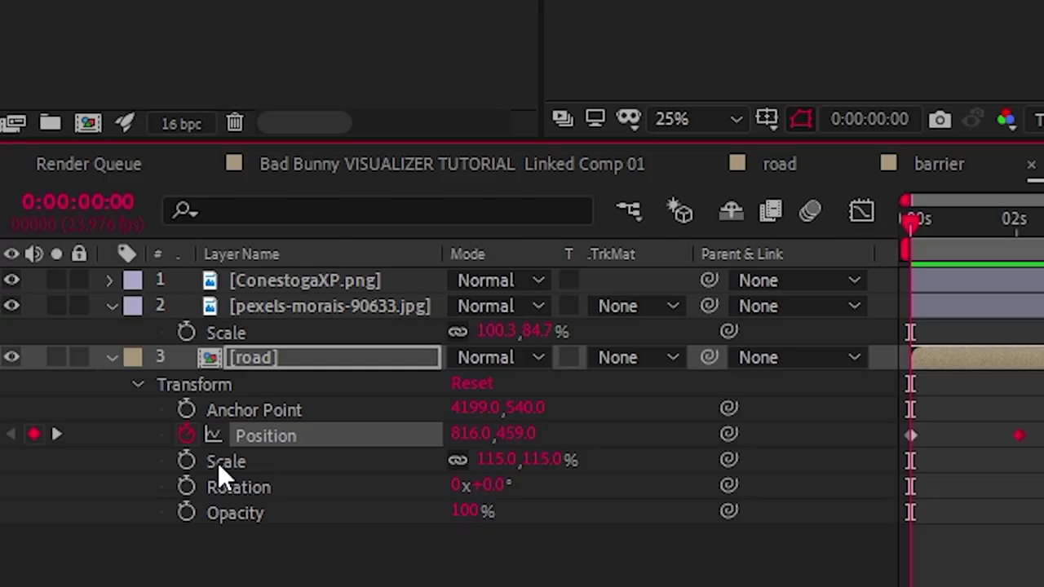
Add a loopOut expression to the road layer's position so its keyframes repeat, and preview the loop from the start
{"action": "left_click", "coordinate": [186, 435], "text": "alt"}
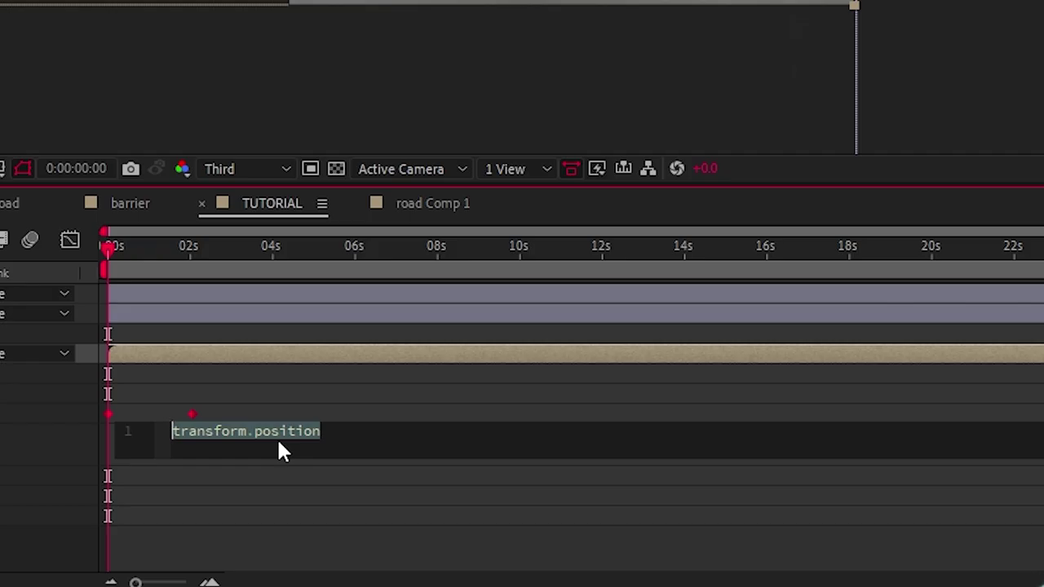
{"action": "type", "text": "l"}
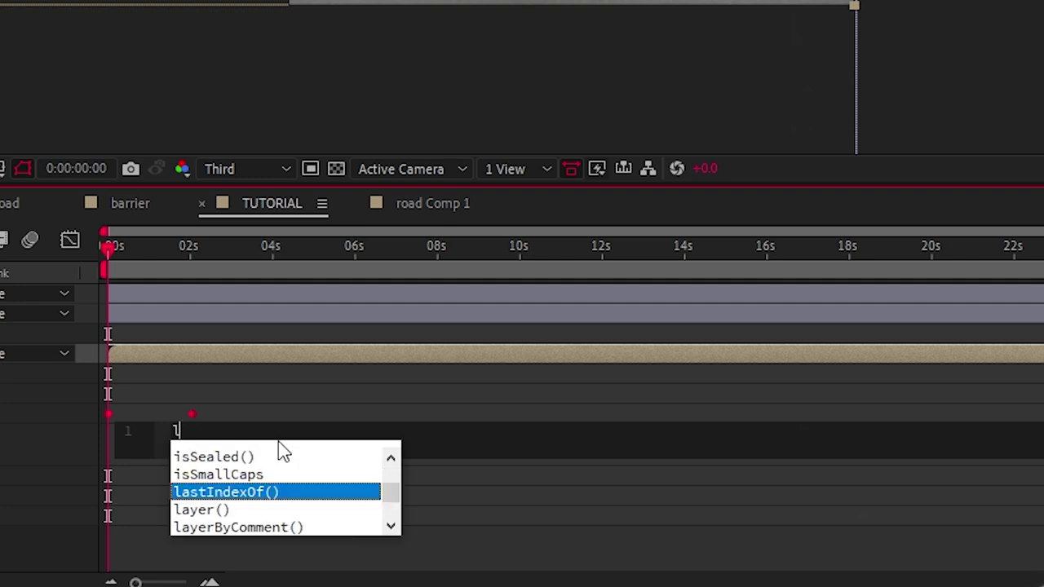
{"action": "type", "text": "oop"}
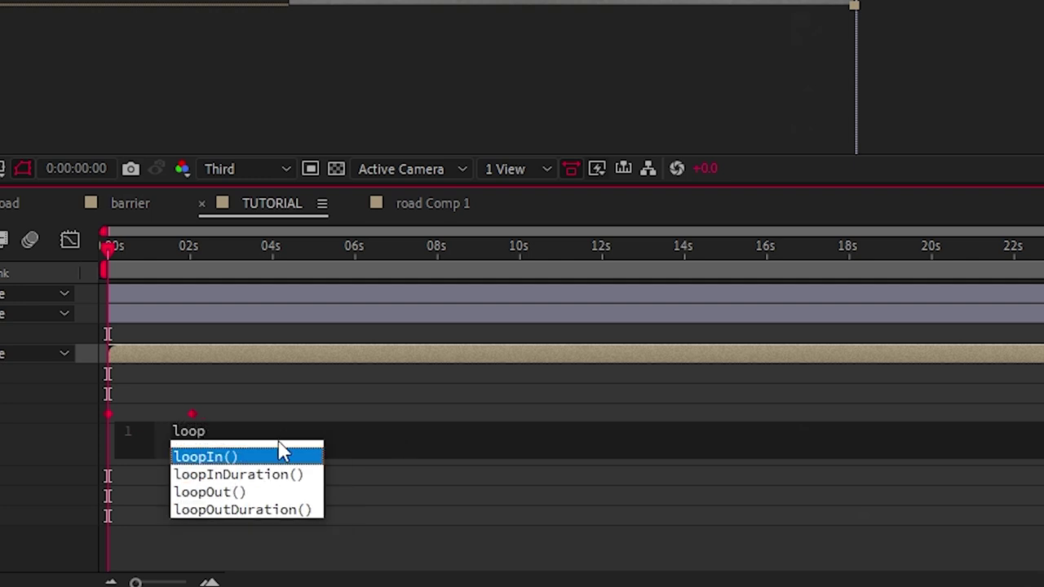
{"action": "type", "text": "Out"}
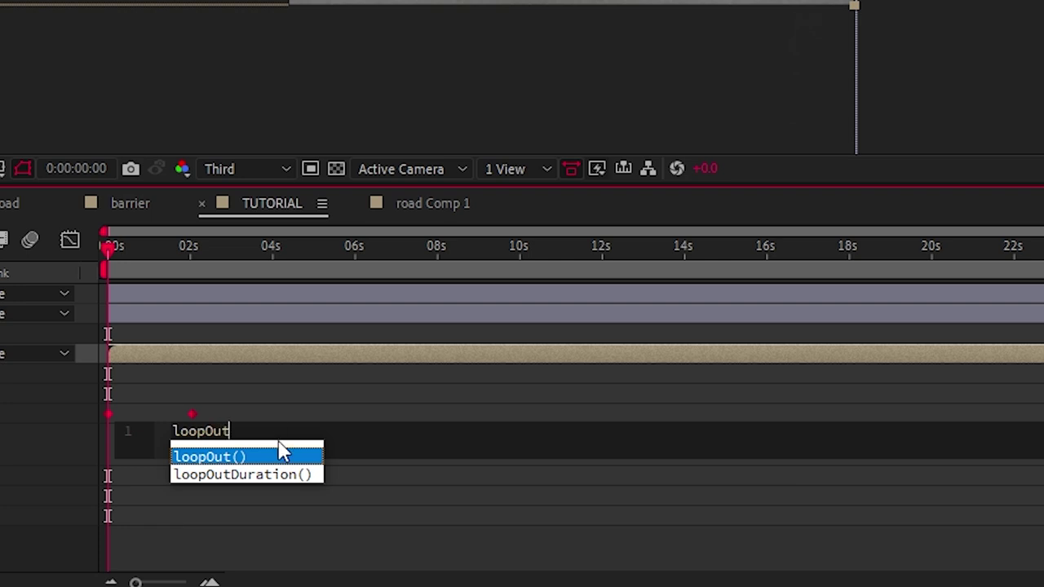
{"action": "left_click", "coordinate": [280, 453]}
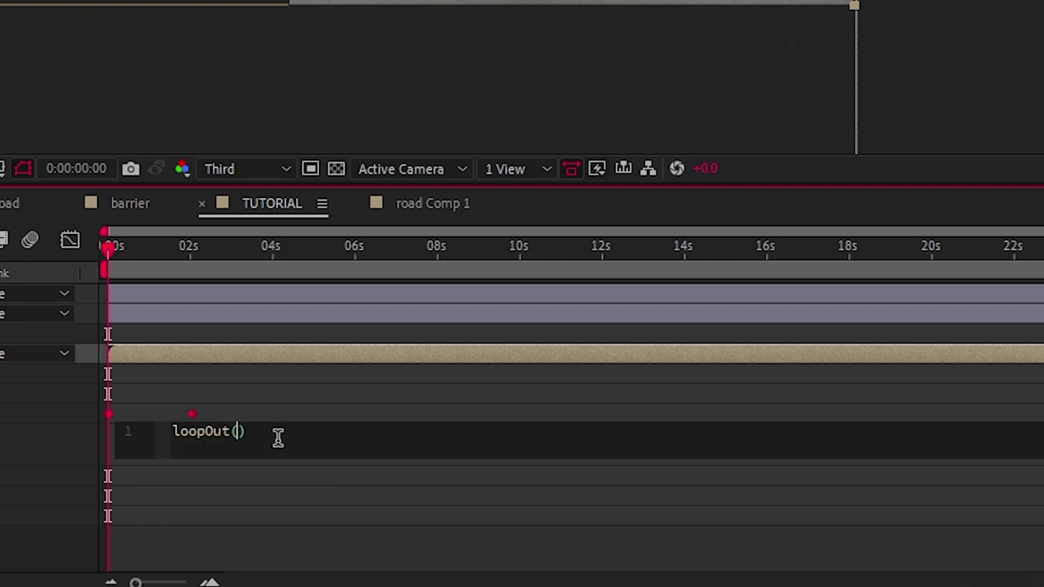
{"action": "type", "text": "\""}
{"action": "type", "text": "cycle\""}
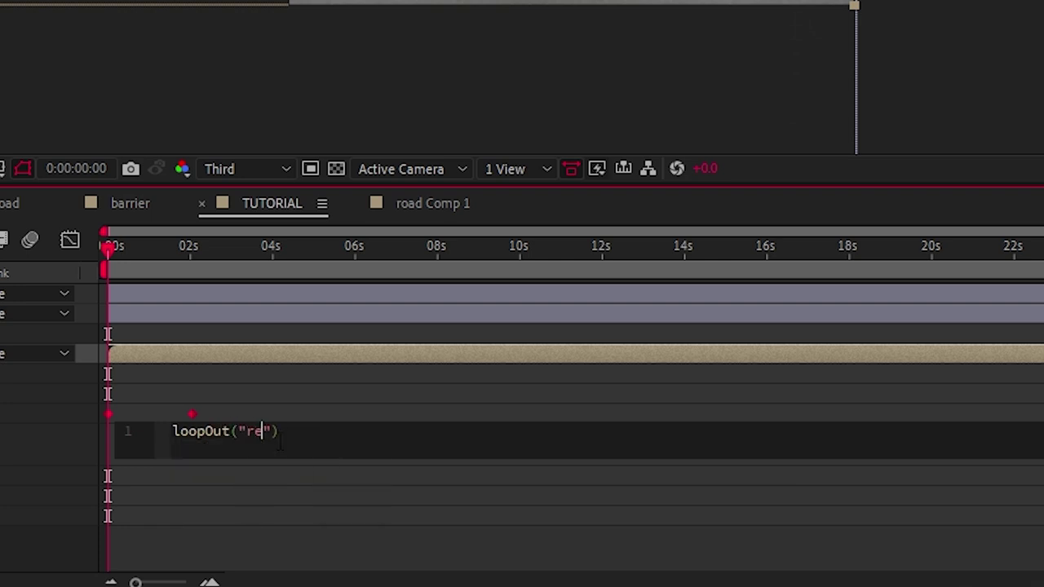
{"action": "type", "text": ")"}
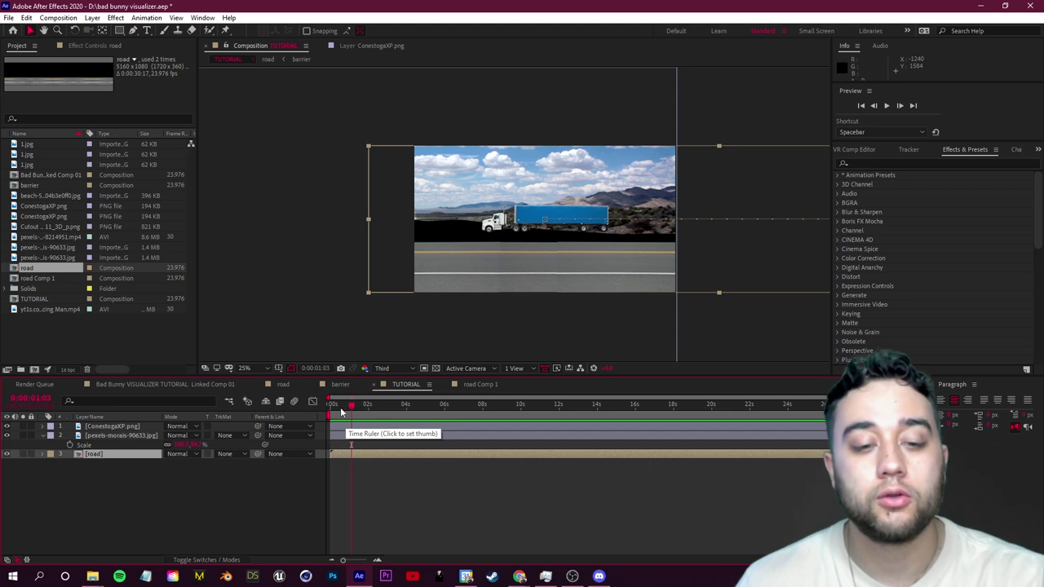
{"action": "left_click", "coordinate": [330, 412]}
{"action": "key", "text": "space"}
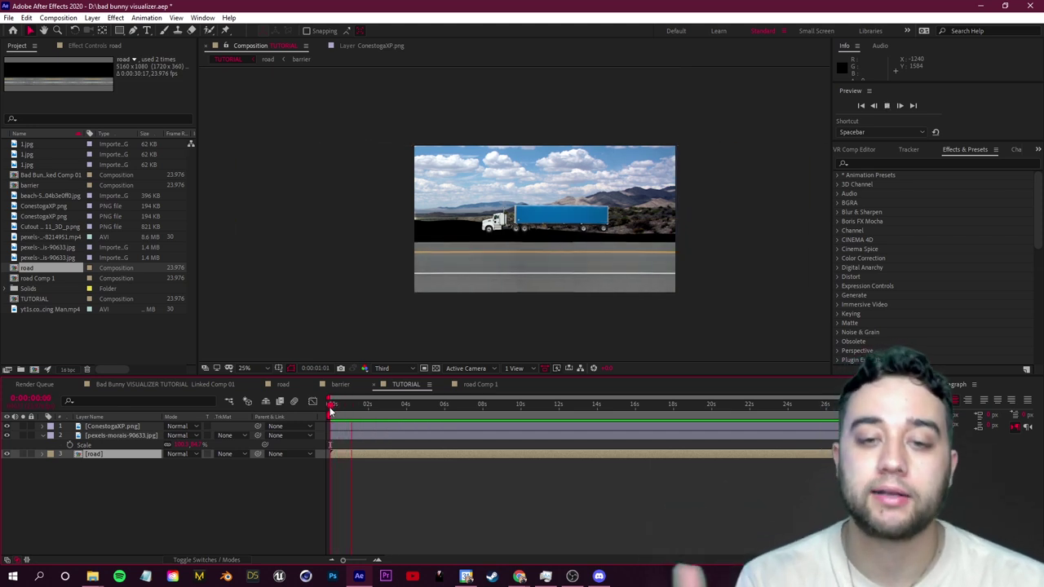
{"action": "key", "text": "space"}
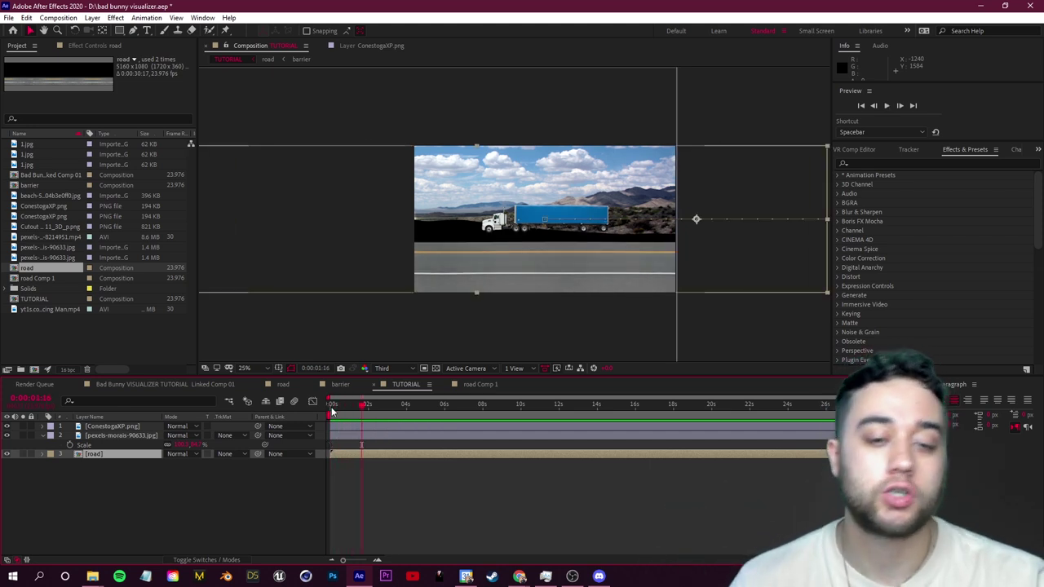
Open the nested road composition and inspect the road tiles and their seams along its length
{"action": "double_click", "coordinate": [95, 455]}
{"action": "scroll", "coordinate": [365, 217], "scroll_direction": "up", "scroll_amount": 1}
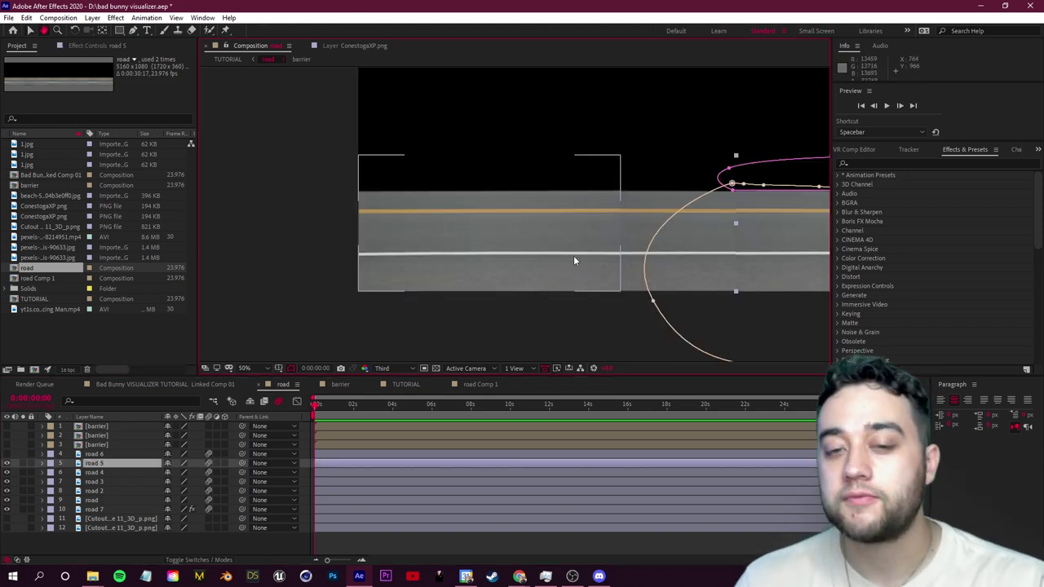
{"action": "left_click_drag", "start_coordinate": [647, 229], "coordinate": [204, 212]}
{"action": "left_click_drag", "start_coordinate": [807, 192], "coordinate": [204, 191]}
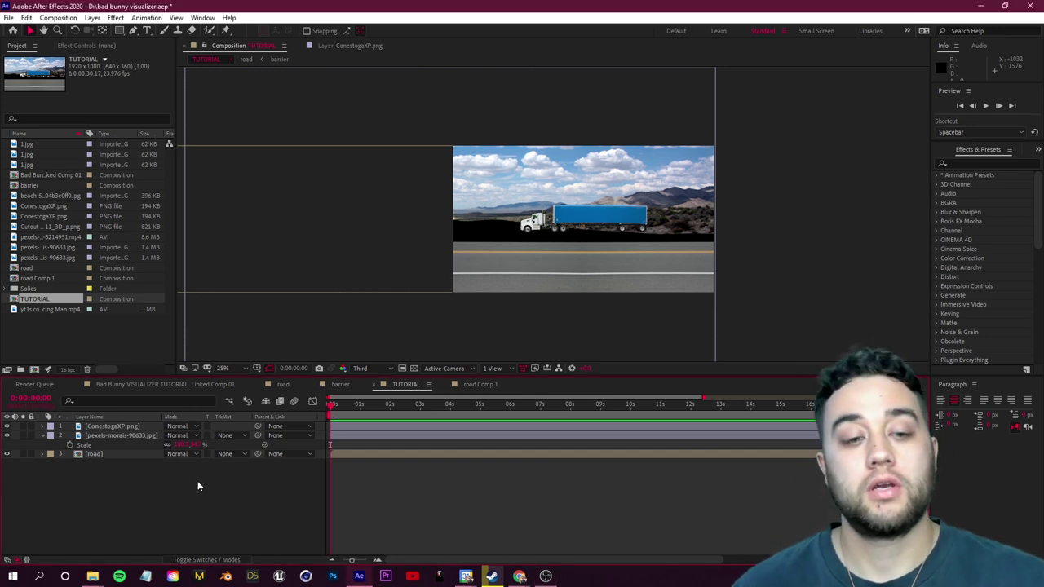
Enable motion blur for the TUTORIAL composition and show the layer switches
{"action": "left_click", "coordinate": [294, 402]}
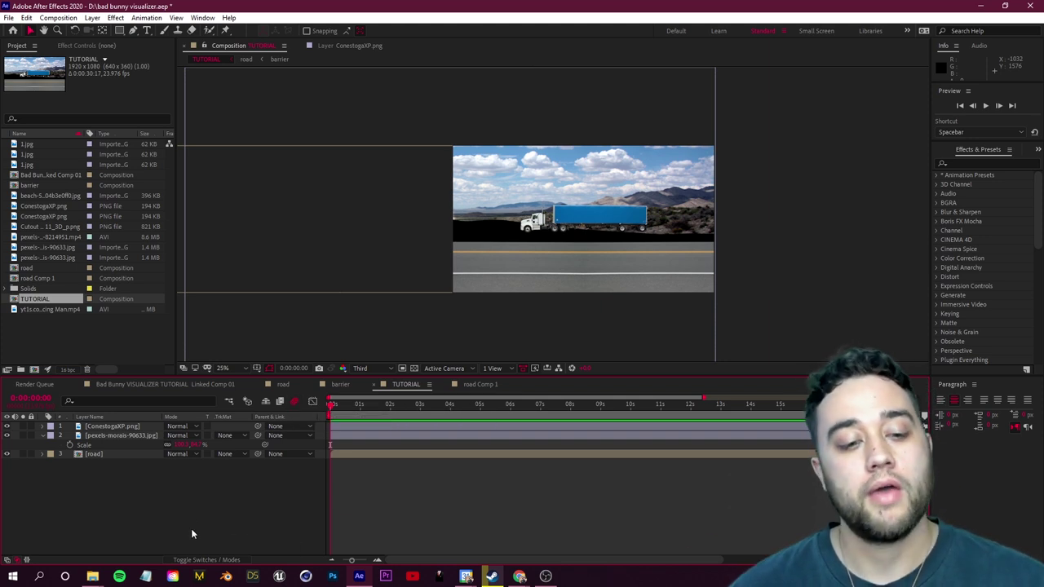
{"action": "left_click", "coordinate": [218, 561]}
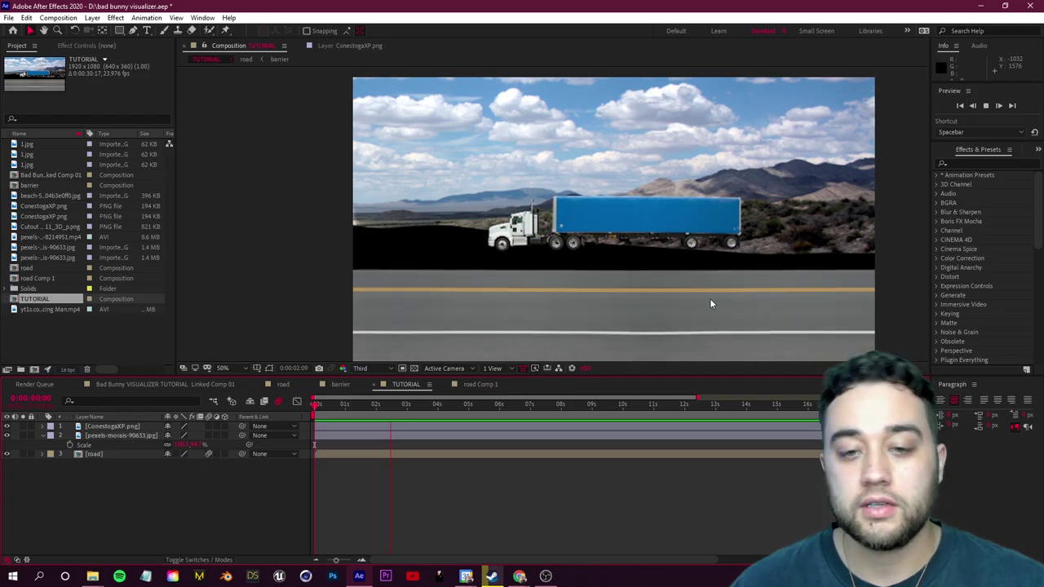
Review the motion blur shutter angle and sample settings in the composition's advanced settings, and preview the road
{"action": "left_click", "coordinate": [58, 18]}
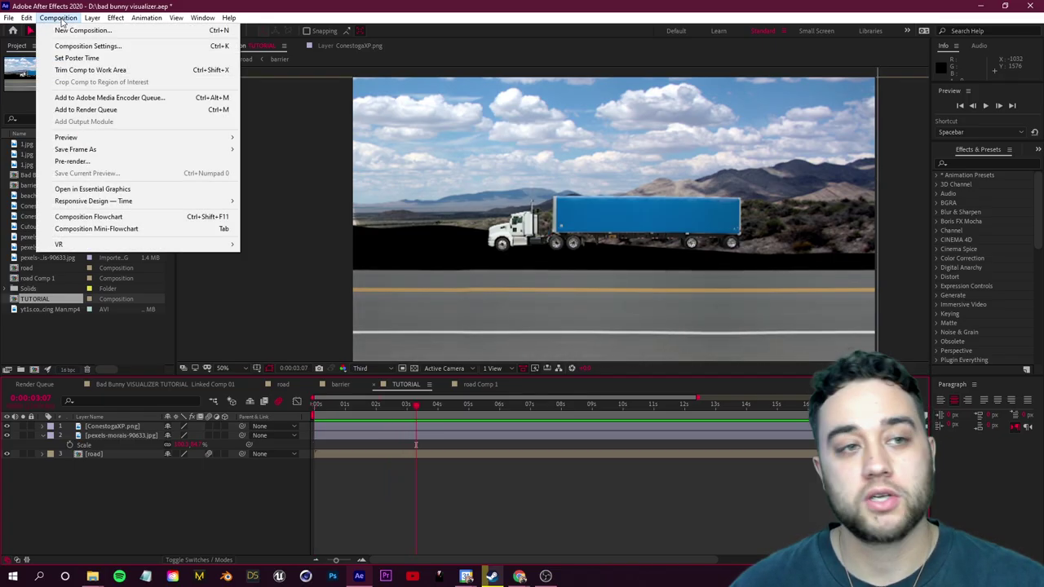
{"action": "left_click", "coordinate": [74, 43]}
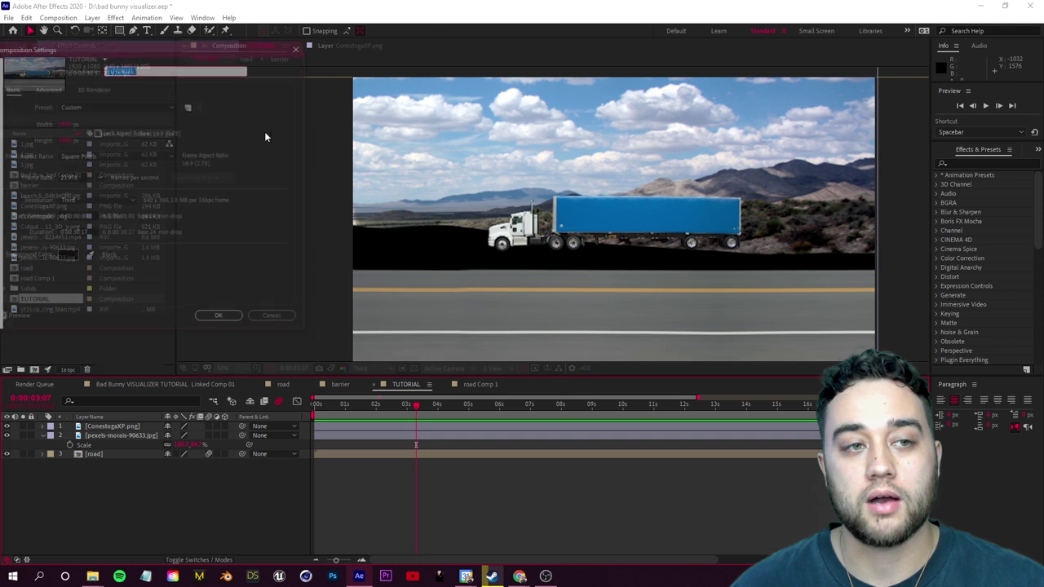
{"action": "left_click", "coordinate": [49, 88]}
{"action": "left_click_drag", "start_coordinate": [69, 55], "coordinate": [108, 53]}
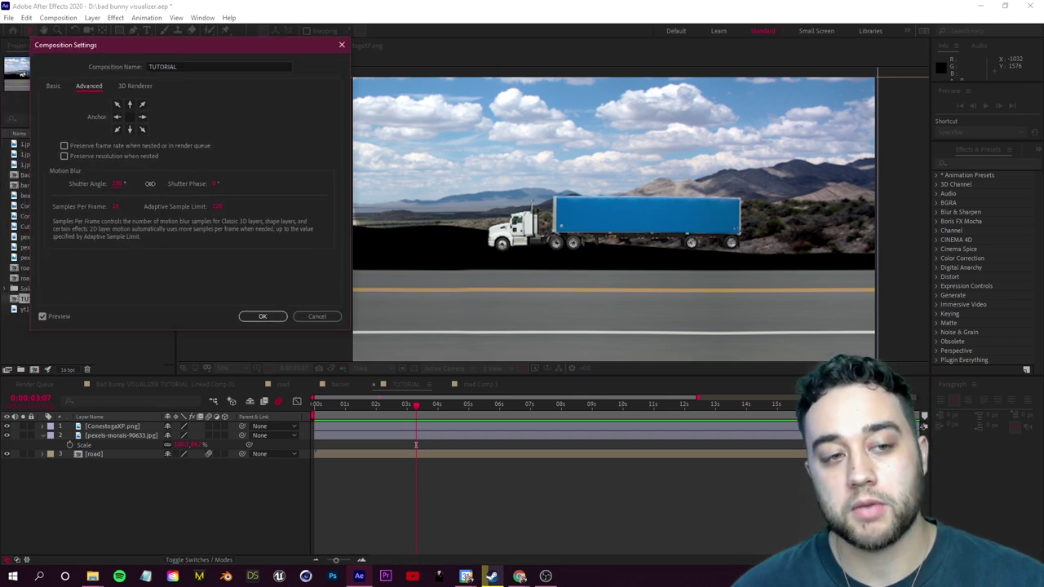
{"action": "left_click", "coordinate": [262, 316]}
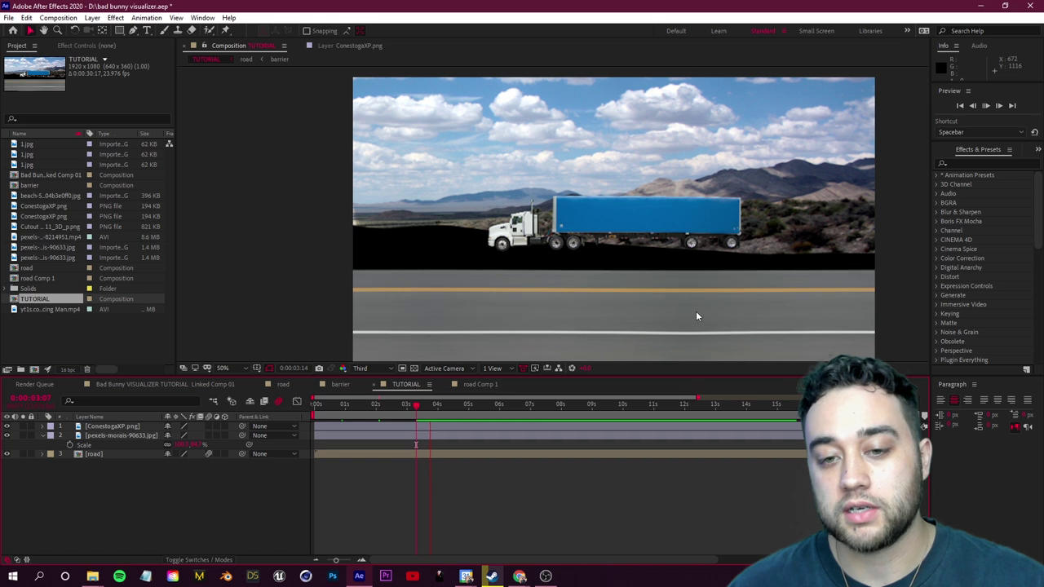
{"action": "key", "text": "space"}
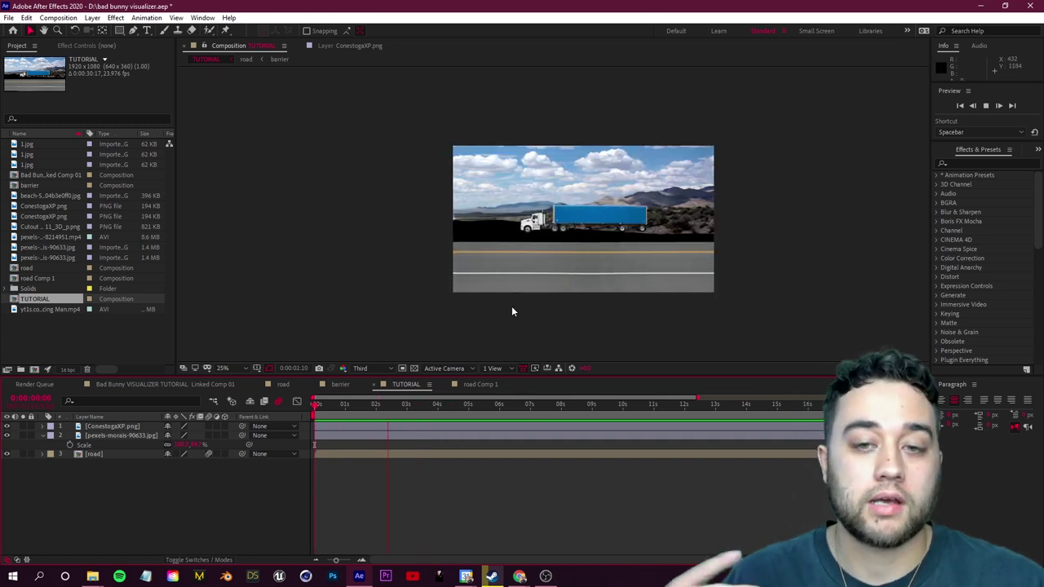
Move the truck down onto the road, scale it up to about 149%, and preview the result
{"action": "left_click_drag", "start_coordinate": [613, 221], "coordinate": [607, 239]}
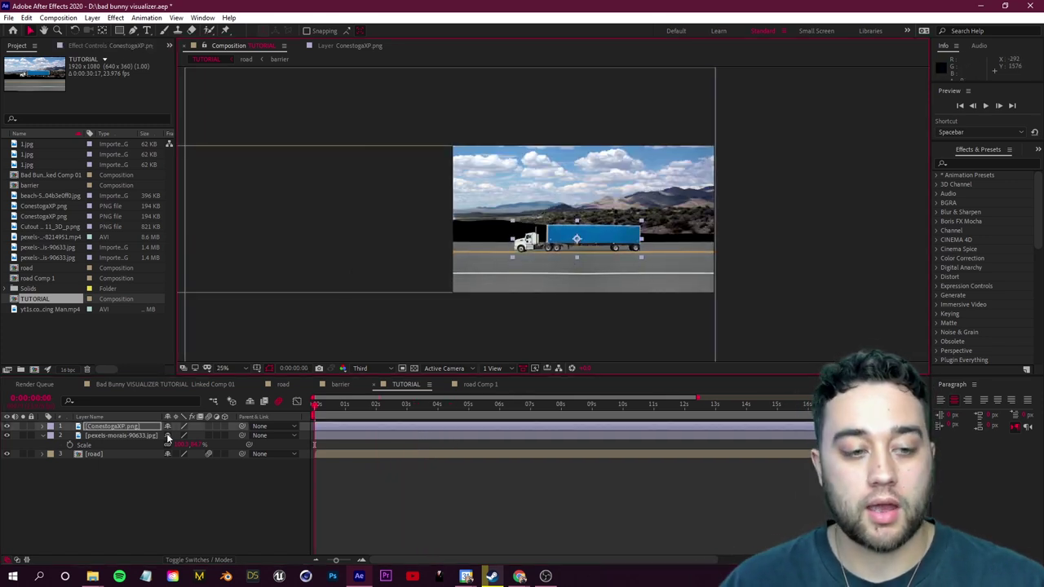
{"action": "key", "text": "s"}
{"action": "left_click_drag", "start_coordinate": [196, 436], "coordinate": [231, 435]}
{"action": "left_click_drag", "start_coordinate": [612, 226], "coordinate": [608, 220]}
{"action": "key", "text": "space"}
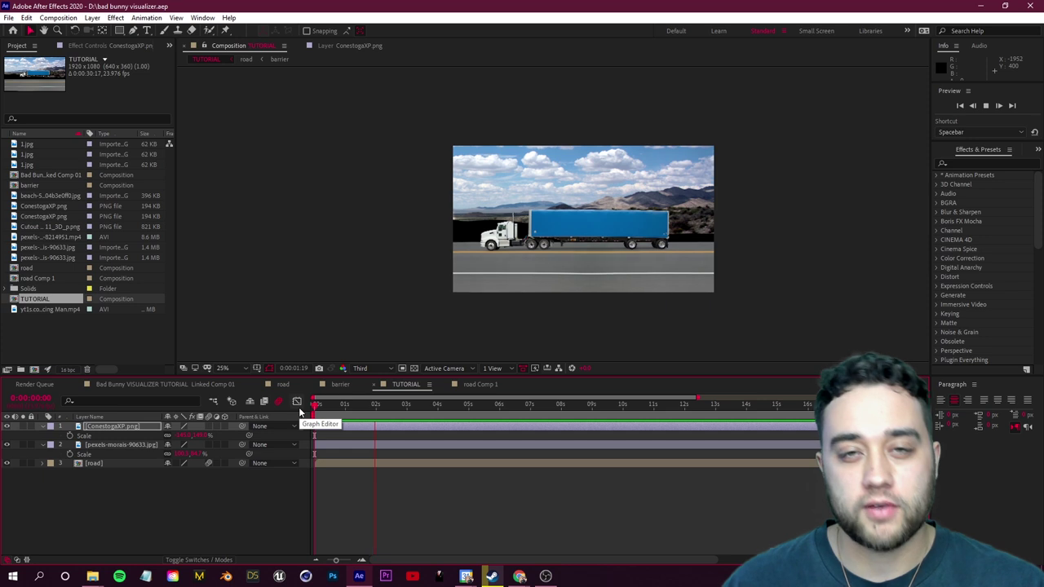
{"action": "key", "text": "space"}
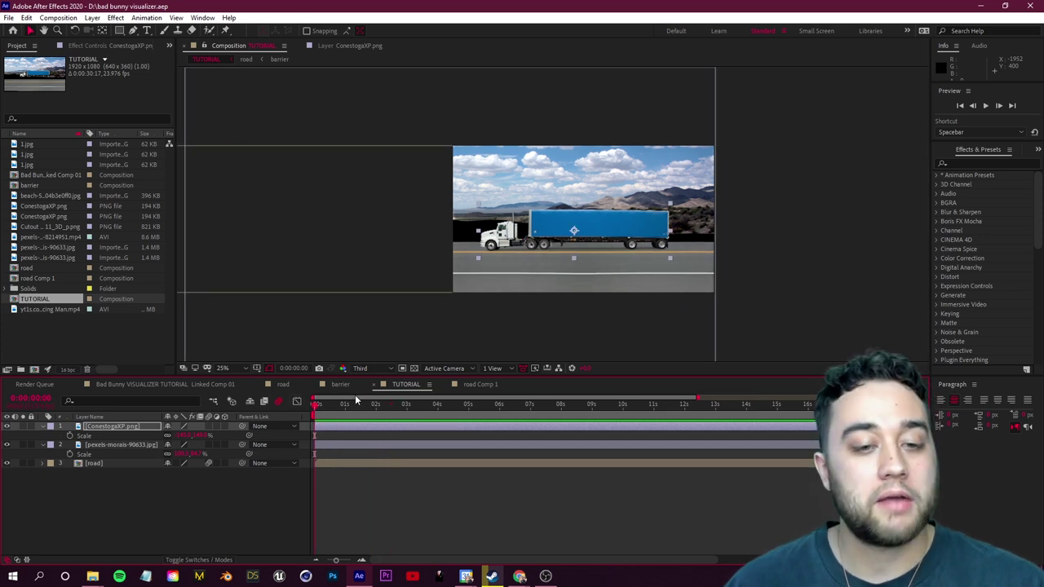
Check the barrier composition and make all three barrier layers visible in the road composition
{"action": "left_click", "coordinate": [340, 384]}
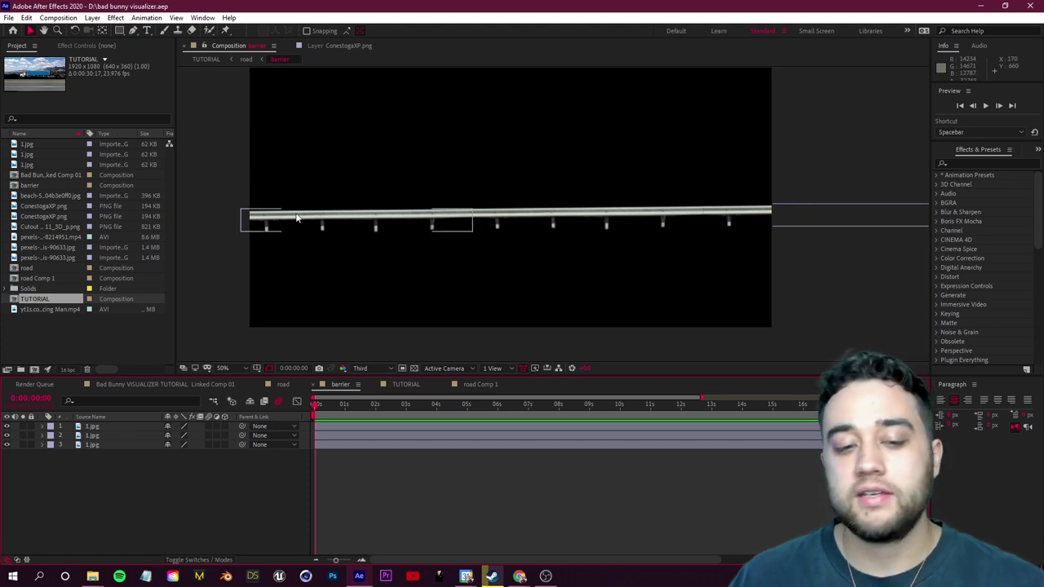
{"action": "left_click", "coordinate": [284, 385]}
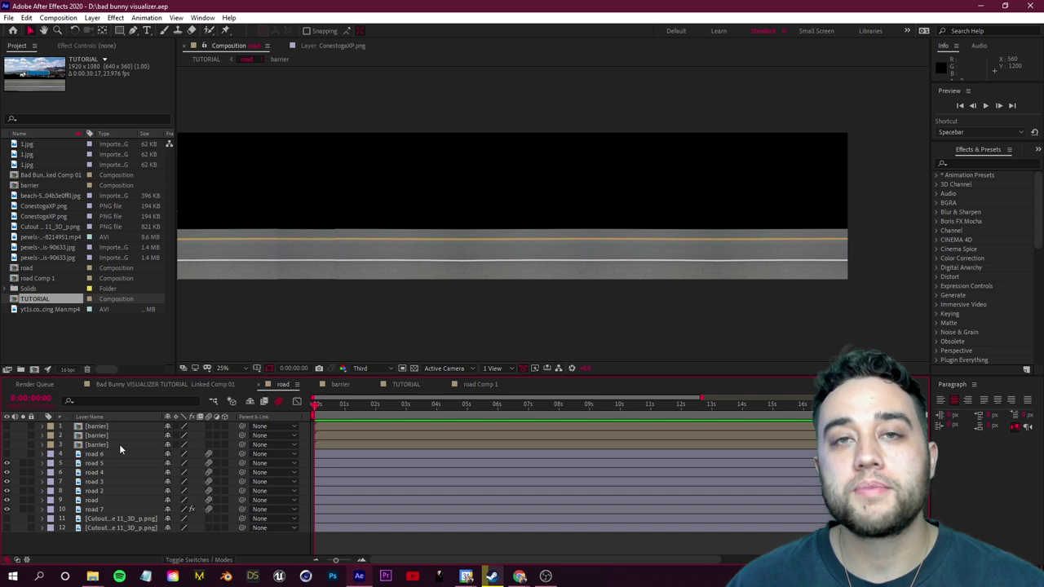
{"action": "left_click", "coordinate": [8, 445]}
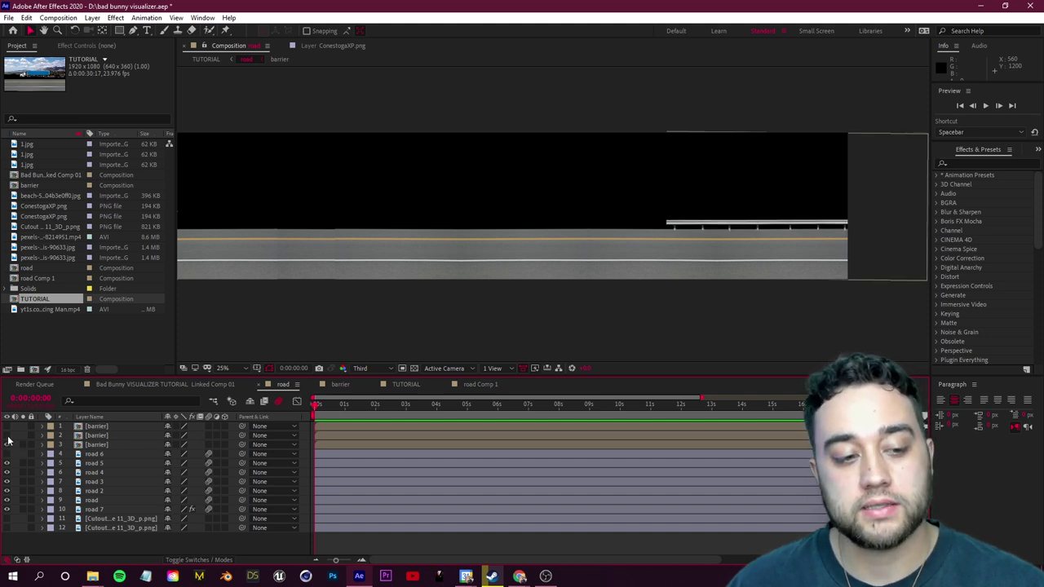
{"action": "left_click", "coordinate": [7, 435]}
{"action": "left_click", "coordinate": [7, 426]}
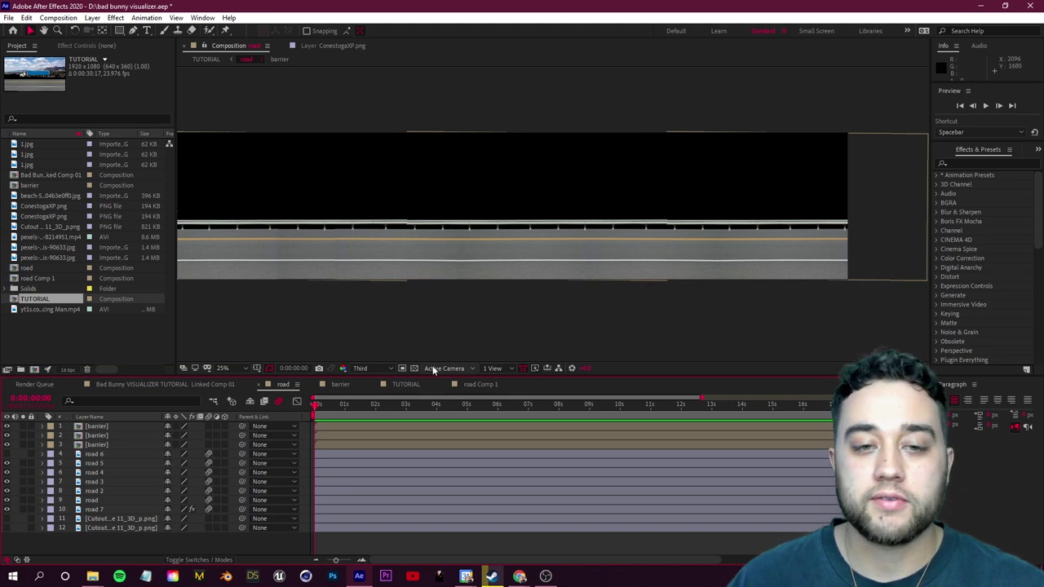
Return to the TUTORIAL composition and preview the truck driving past the barrier
{"action": "left_click", "coordinate": [408, 385]}
{"action": "scroll", "coordinate": [580, 271], "scroll_direction": "up", "scroll_amount": 2}
{"action": "scroll", "coordinate": [538, 269], "scroll_direction": "down", "scroll_amount": 2}
{"action": "key", "text": "space"}
{"action": "key", "text": "space"}
{"action": "key", "text": "period"}
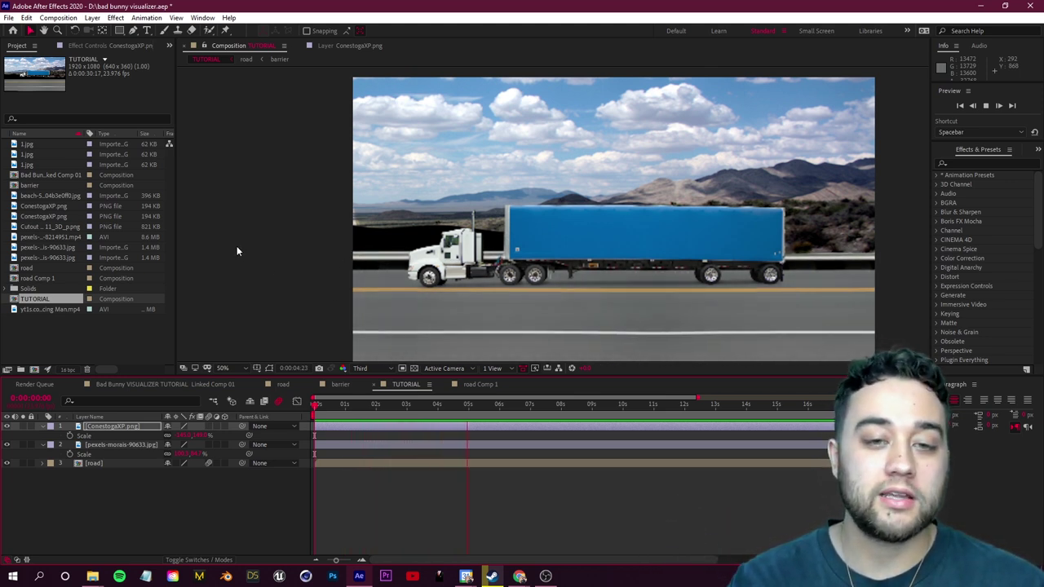
{"action": "key", "text": "space"}
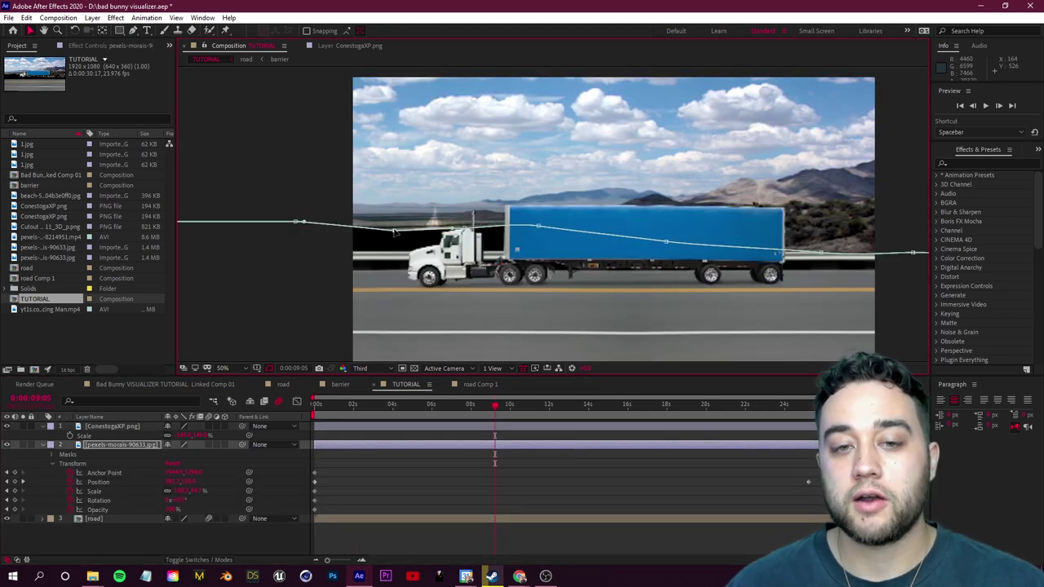
Lower the mountain background image and place its layer beneath the road layer
{"action": "left_click_drag", "start_coordinate": [556, 181], "coordinate": [543, 231]}
{"action": "left_click_drag", "start_coordinate": [107, 444], "coordinate": [103, 522]}
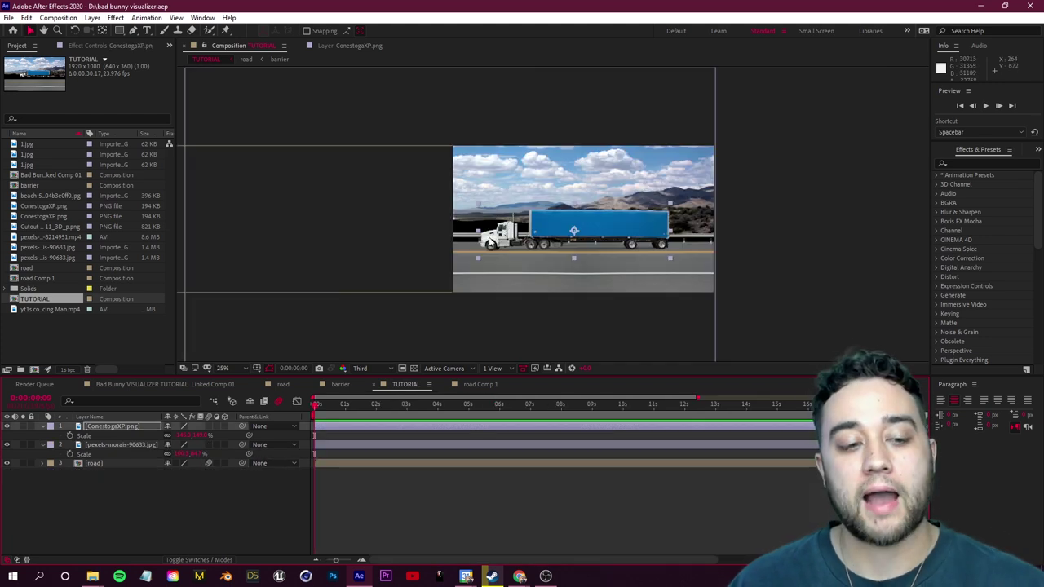
Keyframe all transform properties of the mountain background layer at the start of the composition
{"action": "left_click", "coordinate": [114, 446]}
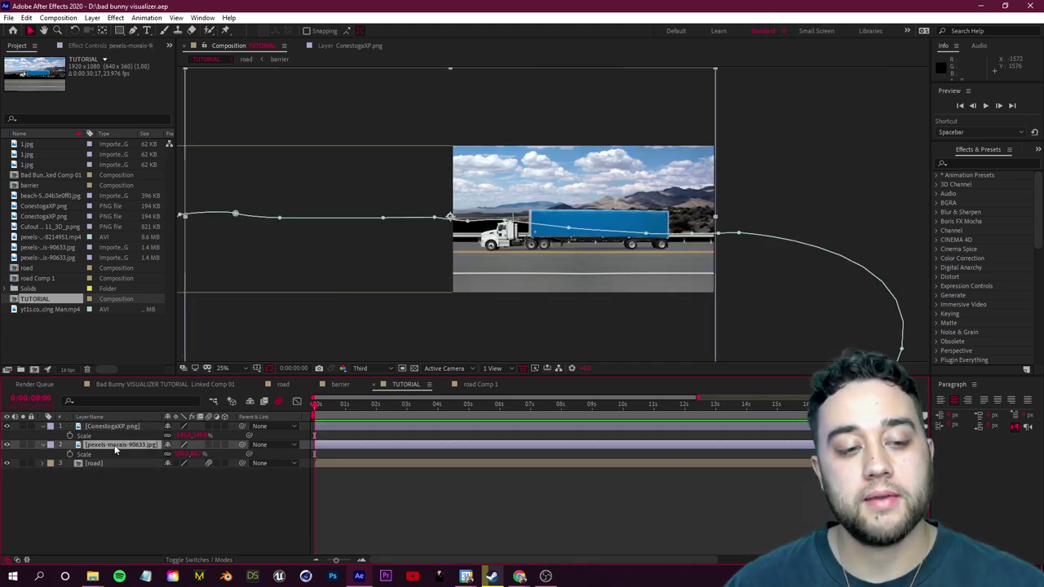
{"action": "left_click", "coordinate": [41, 443]}
{"action": "left_click", "coordinate": [42, 443]}
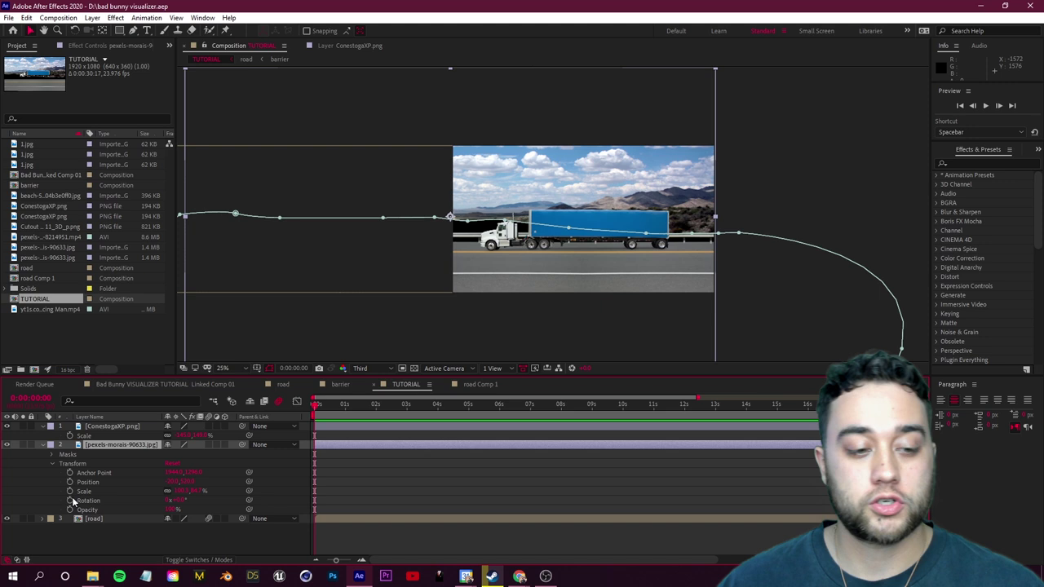
{"action": "left_click_drag", "start_coordinate": [70, 473], "coordinate": [71, 510]}
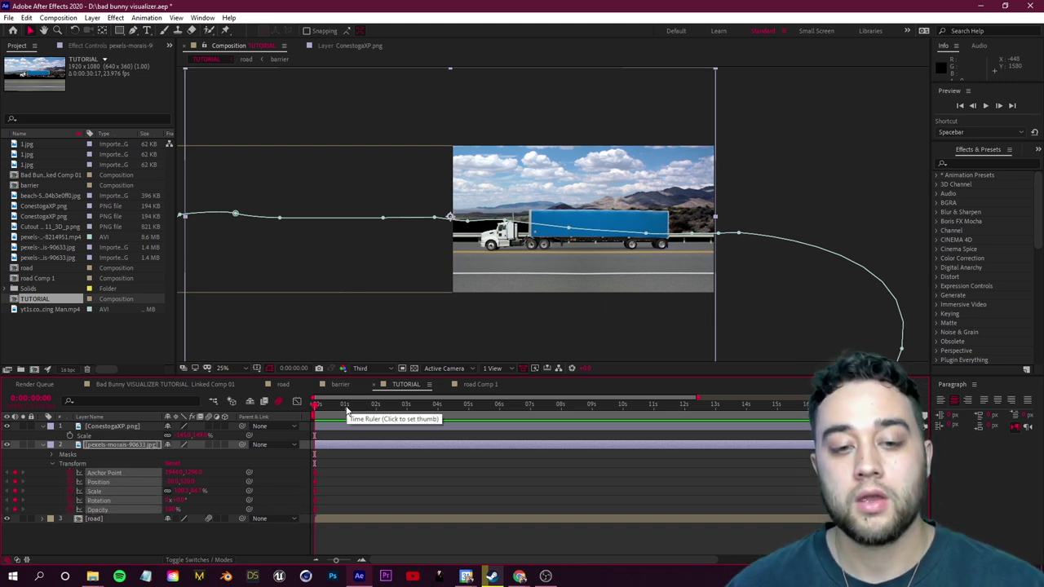
Shift the mountain background's position far to the right at about 25 seconds and preview the slow drift from the start
{"action": "left_click_drag", "start_coordinate": [317, 407], "coordinate": [763, 405]}
{"action": "left_click_drag", "start_coordinate": [918, 406], "coordinate": [925, 406]}
{"action": "key", "text": "minus"}
{"action": "left_click_drag", "start_coordinate": [174, 482], "coordinate": [759, 466]}
{"action": "left_click_drag", "start_coordinate": [809, 411], "coordinate": [266, 457]}
{"action": "key", "text": "space"}
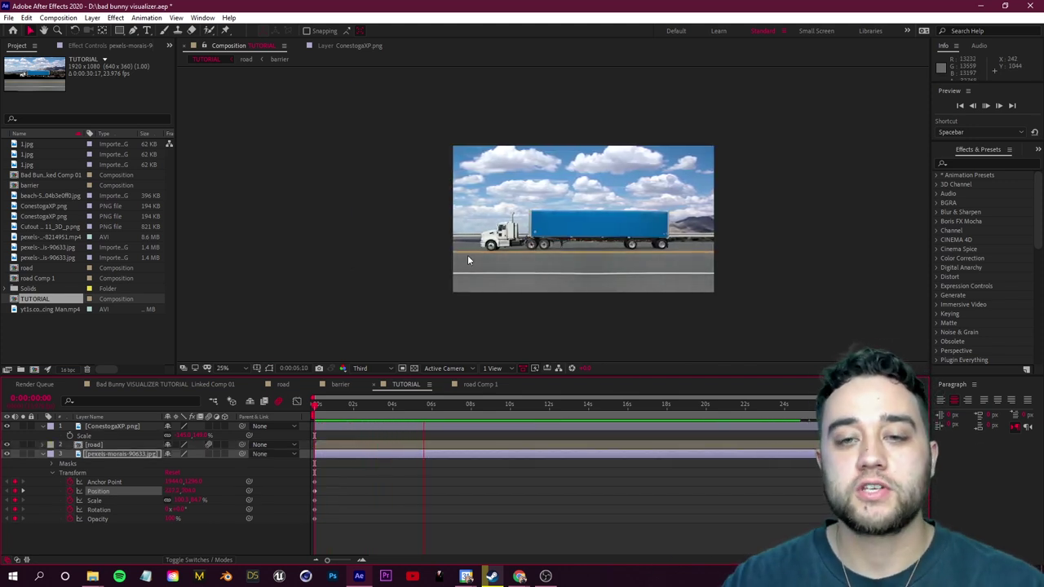
{"action": "scroll", "coordinate": [462, 255], "scroll_direction": "up", "scroll_amount": 4}
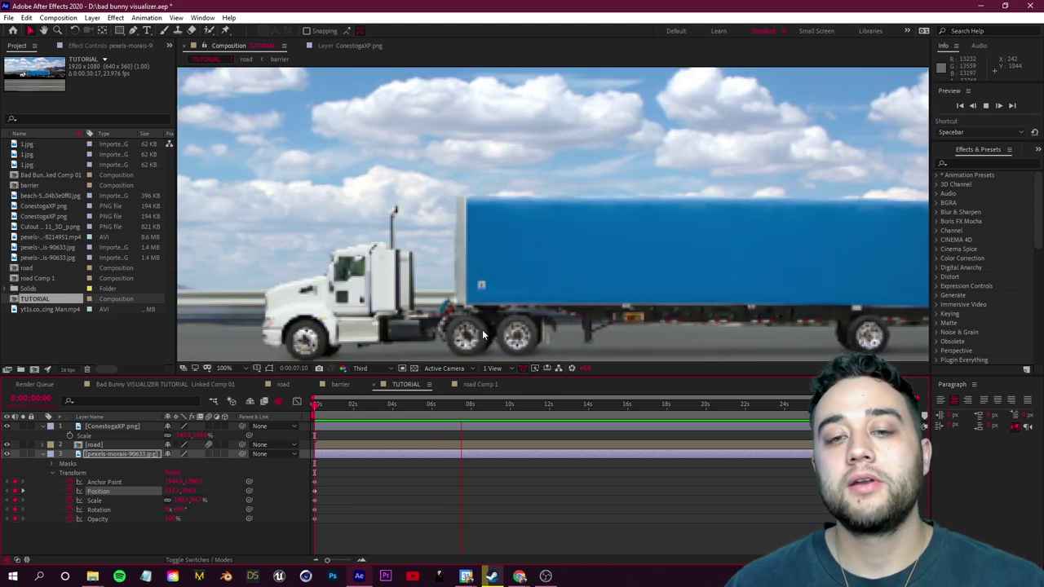
{"action": "scroll", "coordinate": [458, 309], "scroll_direction": "down", "scroll_amount": 2}
{"action": "key", "text": "space"}
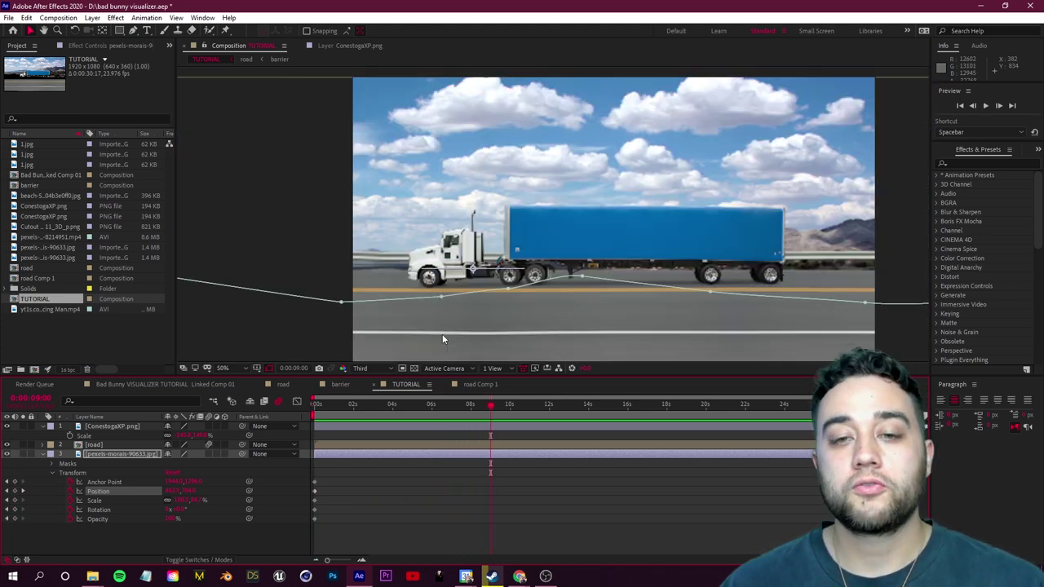
Switch to Chrome, search YouTube for "green screen dancing", and browse the results for a usable dancer clip
{"action": "left_click", "coordinate": [520, 577]}
{"action": "left_click", "coordinate": [470, 68]}
{"action": "type", "text": "g"}
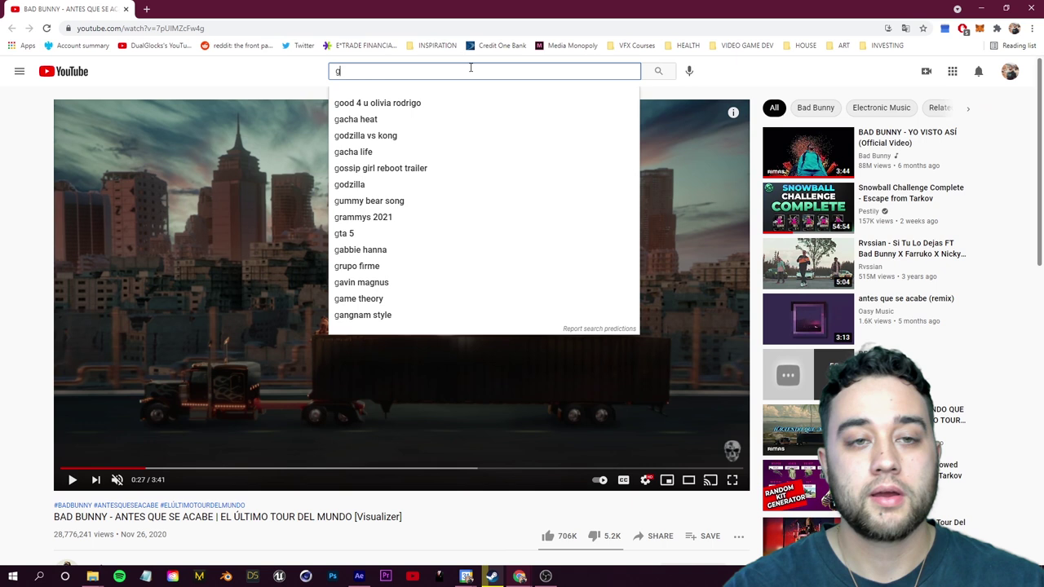
{"action": "type", "text": "reen screen dancing"}
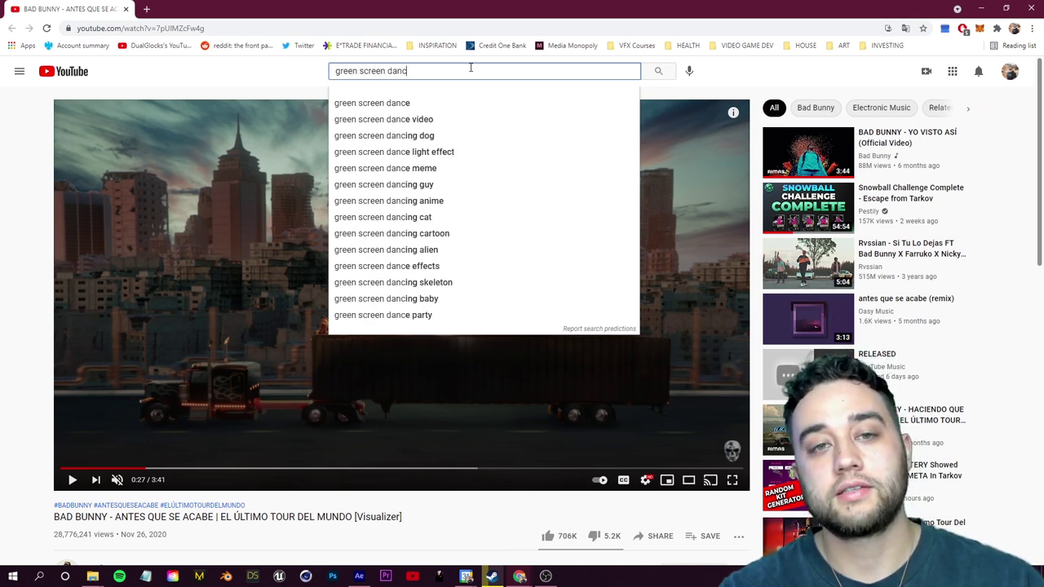
{"action": "key", "text": "Return"}
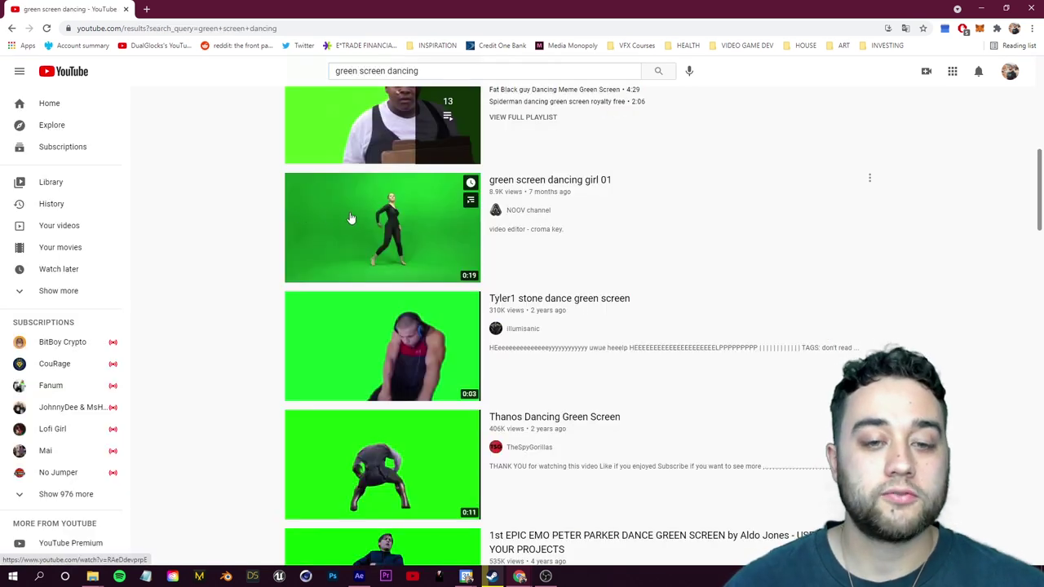
{"action": "scroll", "coordinate": [272, 268], "scroll_direction": "down", "scroll_amount": 6}
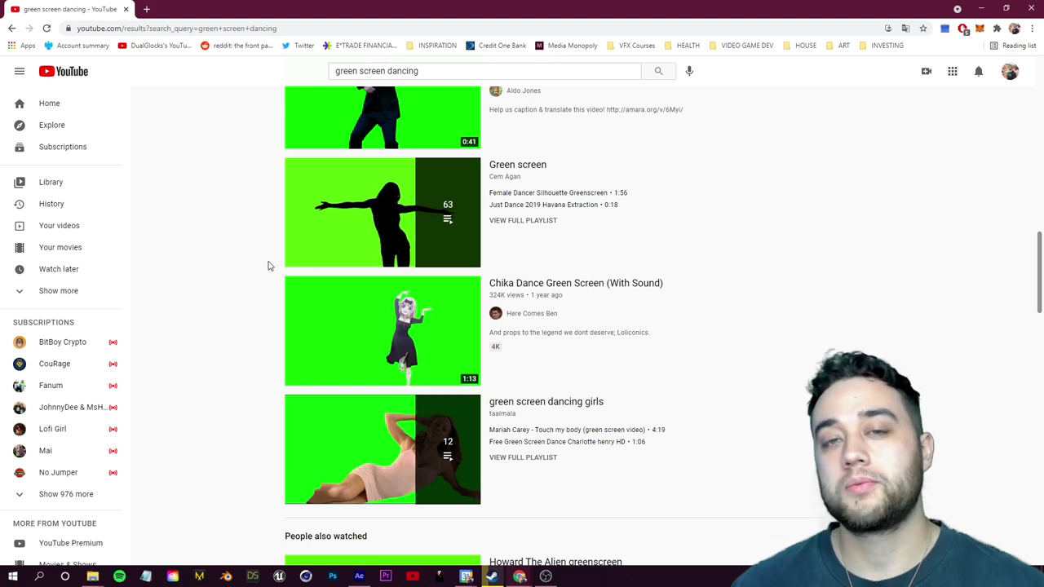
{"action": "scroll", "coordinate": [269, 266], "scroll_direction": "down", "scroll_amount": 3}
{"action": "scroll", "coordinate": [269, 266], "scroll_direction": "down", "scroll_amount": 3}
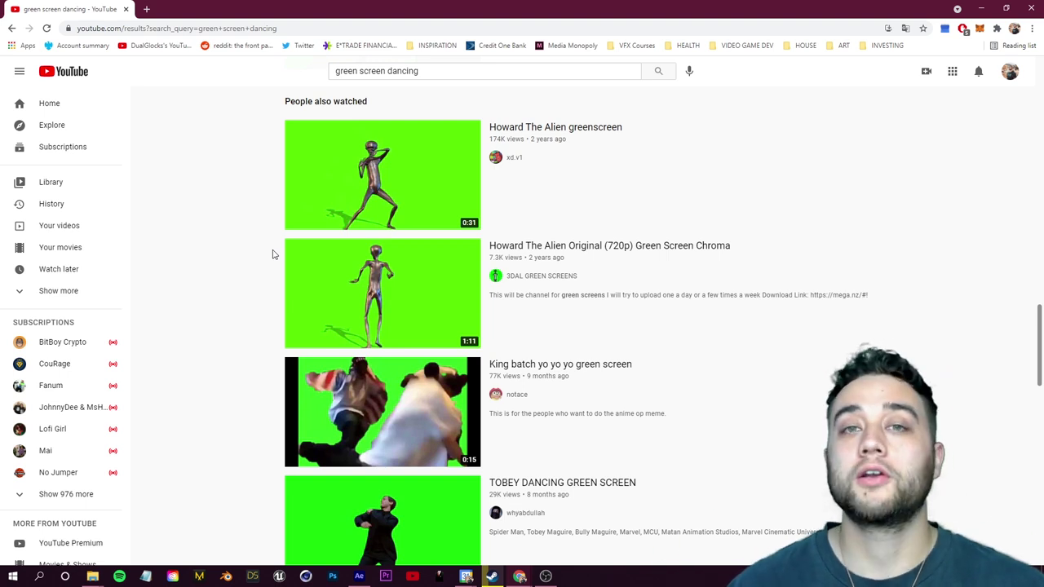
{"action": "scroll", "coordinate": [273, 254], "scroll_direction": "down", "scroll_amount": 2}
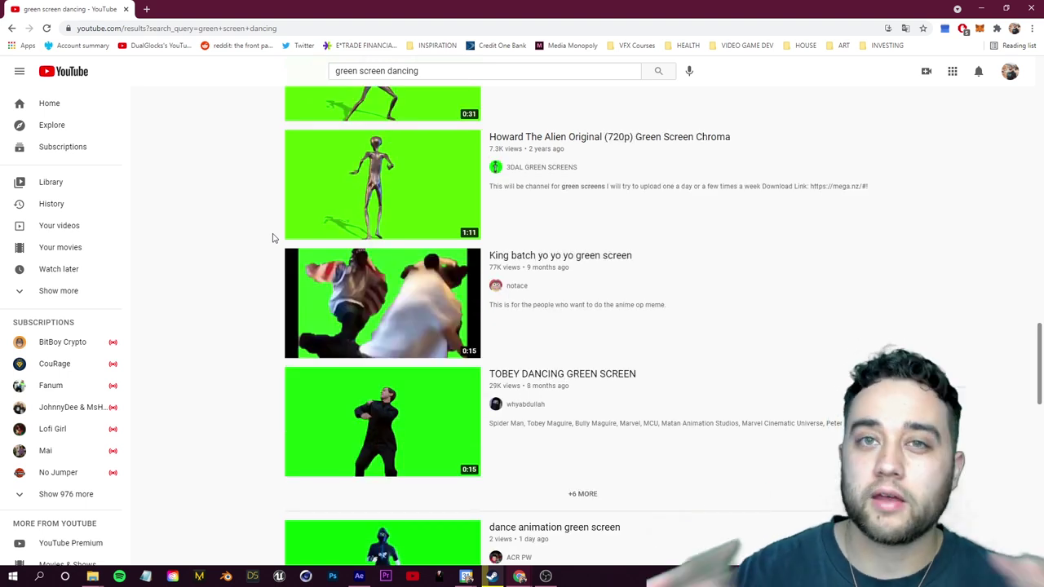
{"action": "scroll", "coordinate": [273, 237], "scroll_direction": "down", "scroll_amount": 1}
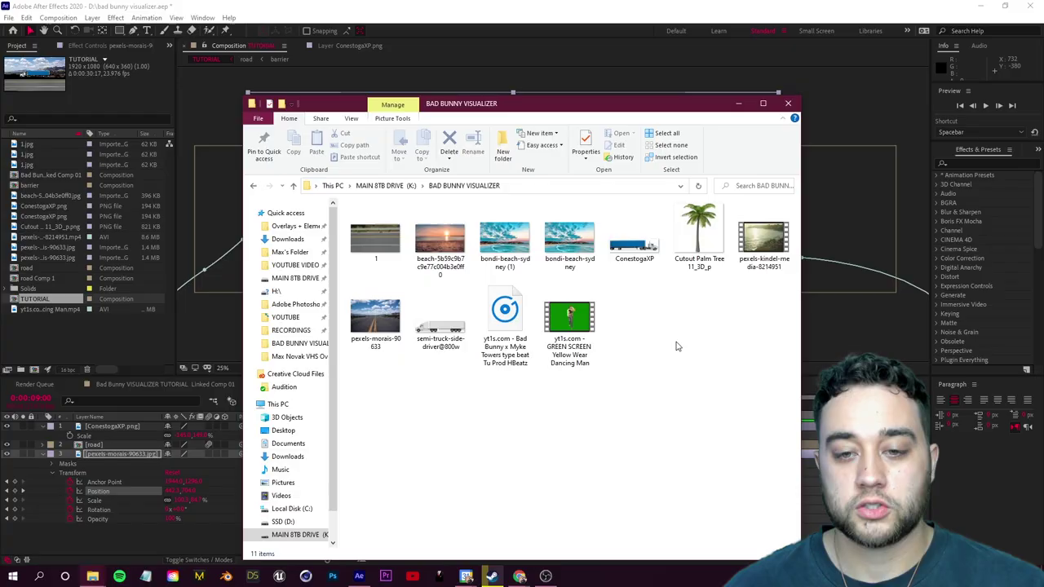
Add the GREEN SCREEN Yellow Wear Dancing Man clip as the top layer and apply Keylight (1.2) to key out its green
{"action": "left_click_drag", "start_coordinate": [569, 322], "coordinate": [109, 534]}
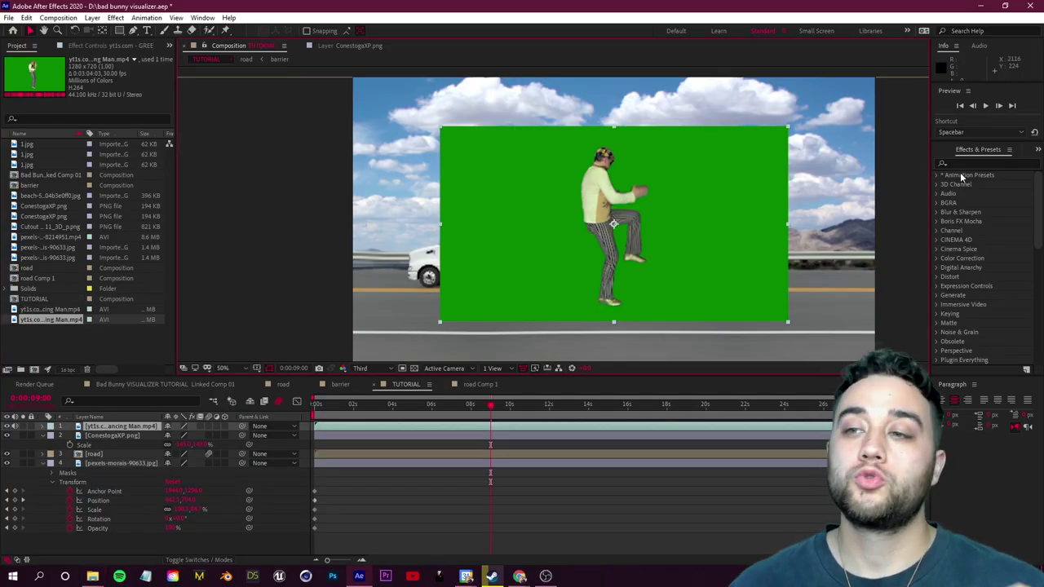
{"action": "left_click", "coordinate": [970, 163]}
{"action": "type", "text": "keyli"}
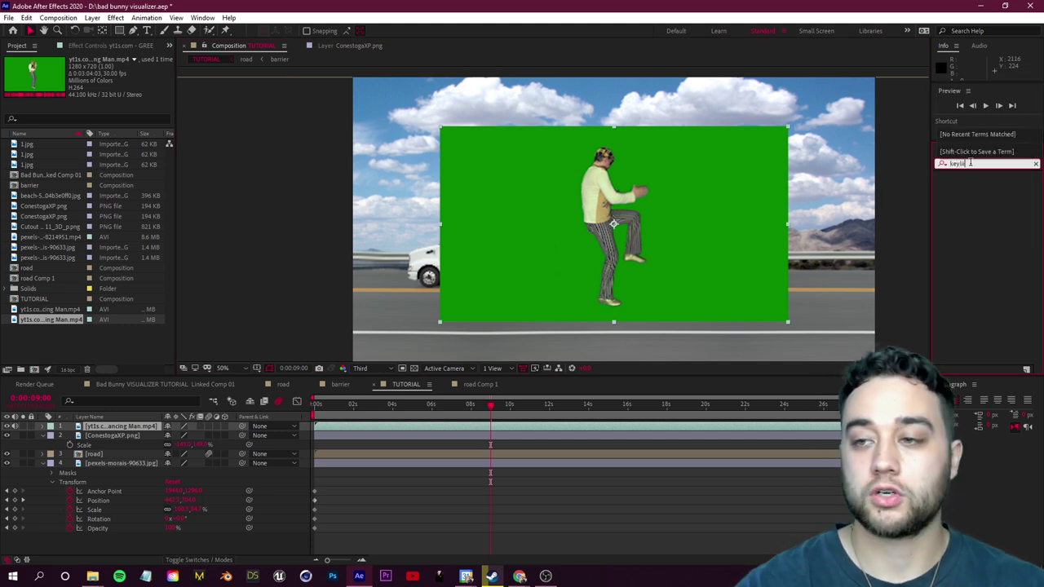
{"action": "type", "text": "ght"}
{"action": "left_click_drag", "start_coordinate": [979, 221], "coordinate": [117, 427]}
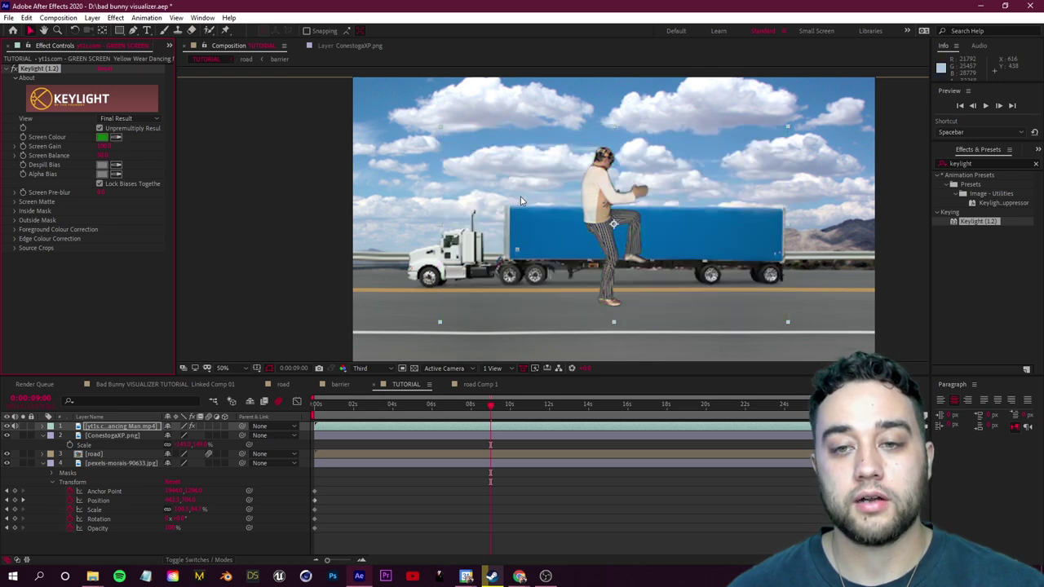
Mirror the dancer clip horizontally, shrink it to stand on the trailer's roof, and preview the result
{"action": "left_click_drag", "start_coordinate": [789, 233], "coordinate": [500, 167]}
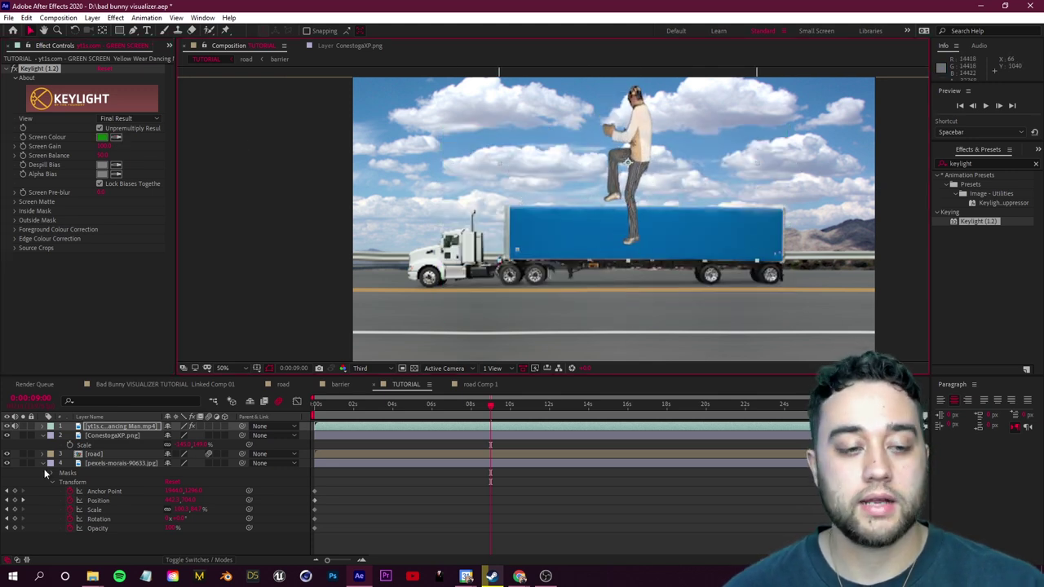
{"action": "left_click", "coordinate": [120, 429]}
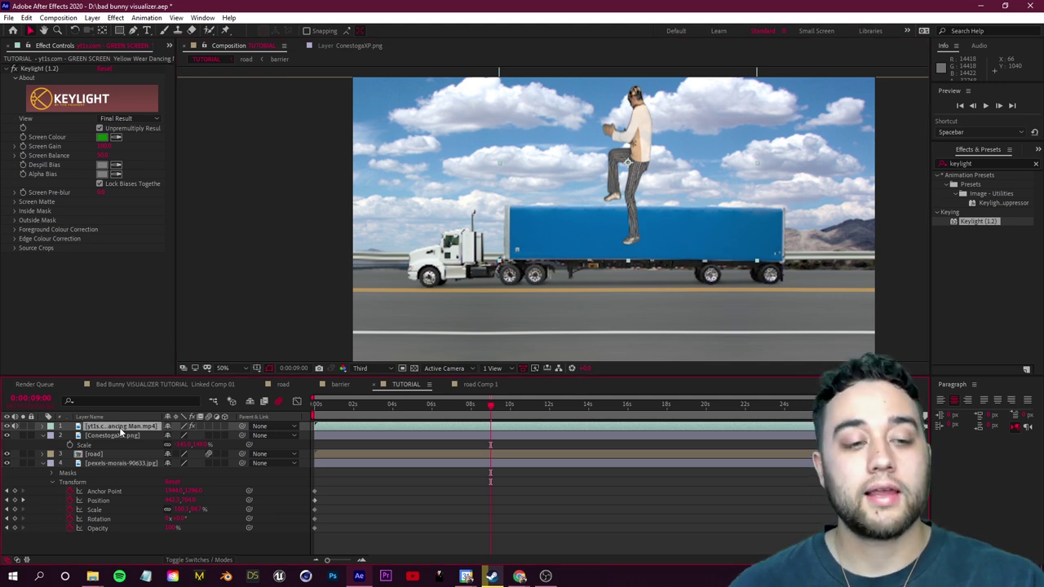
{"action": "key", "text": "s"}
{"action": "left_click_drag", "start_coordinate": [197, 435], "coordinate": [162, 442]}
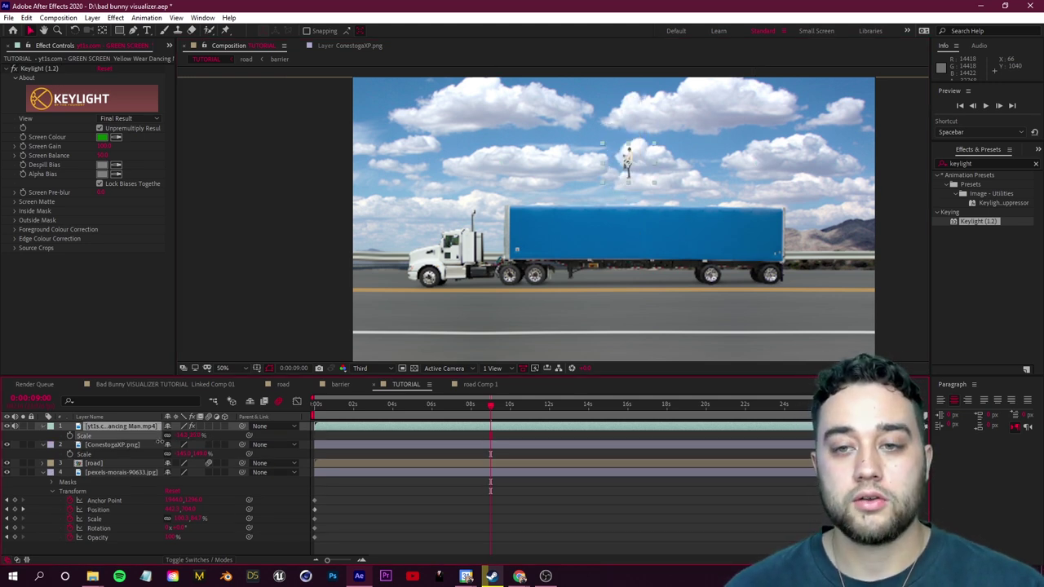
{"action": "left_click_drag", "start_coordinate": [637, 167], "coordinate": [624, 196]}
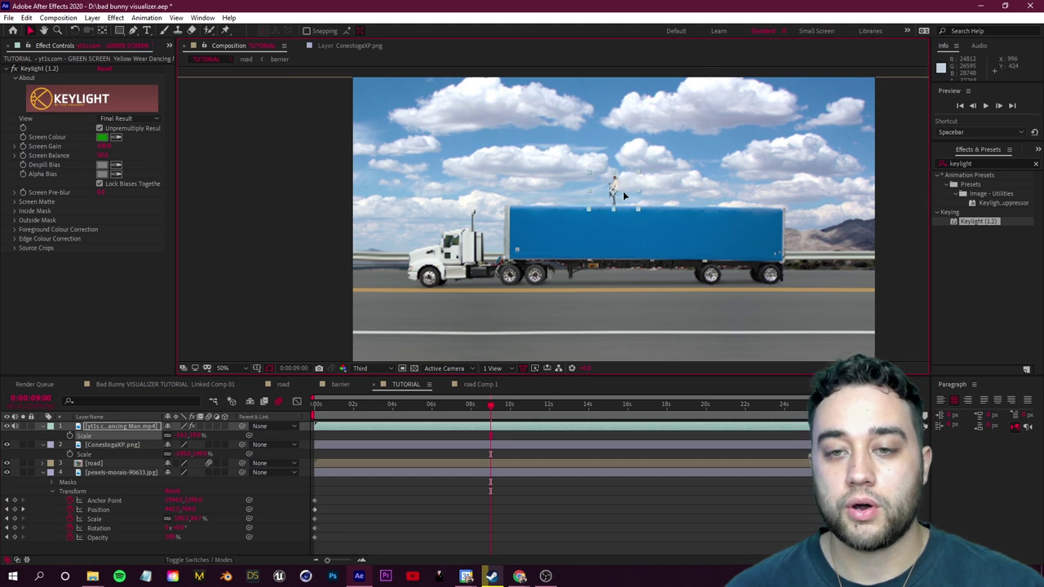
{"action": "key", "text": "space"}
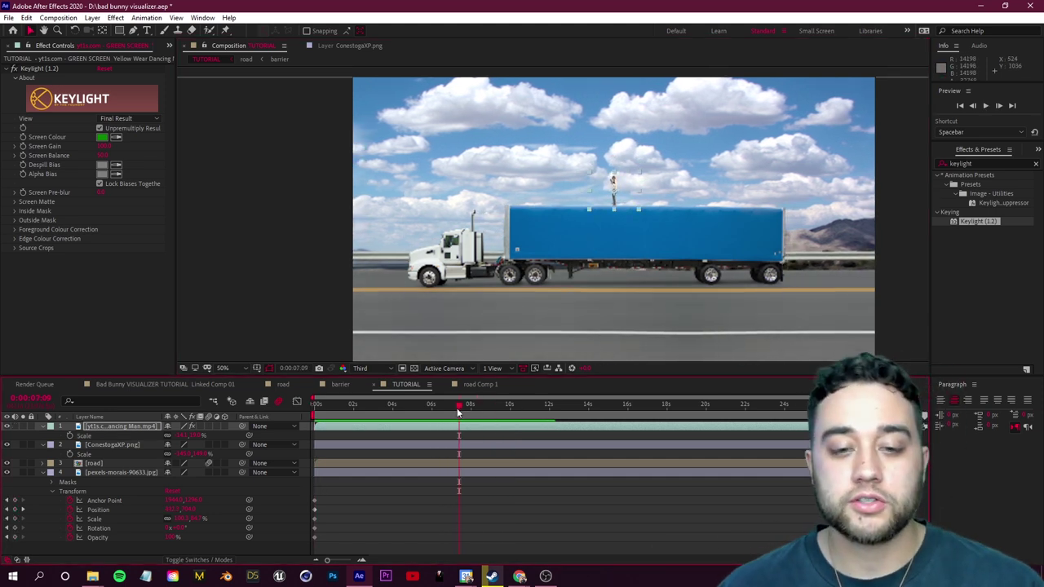
{"action": "key", "text": "space"}
{"action": "key", "text": "v"}
{"action": "key", "text": "space"}
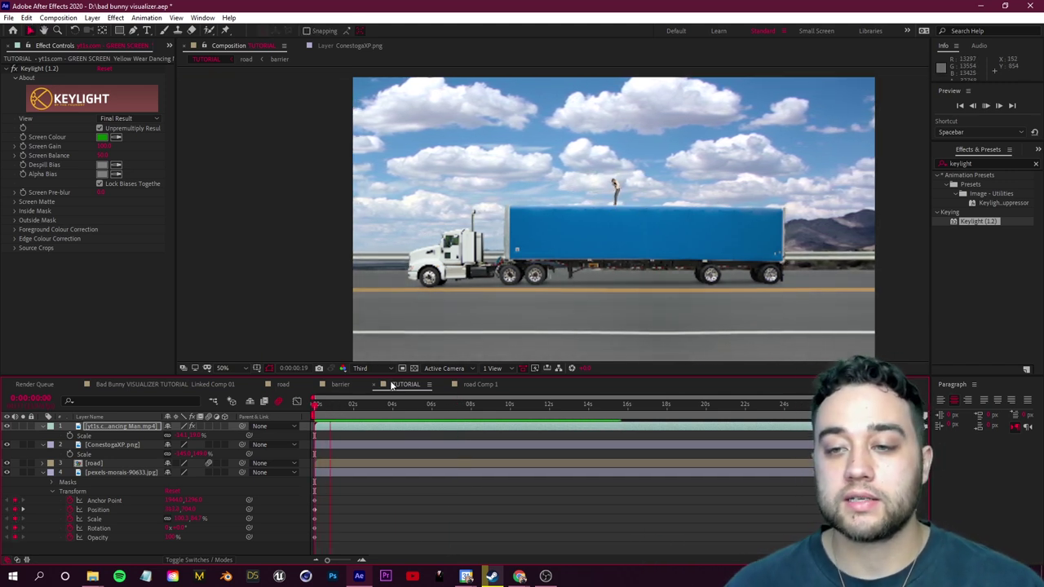
{"action": "key", "text": "space"}
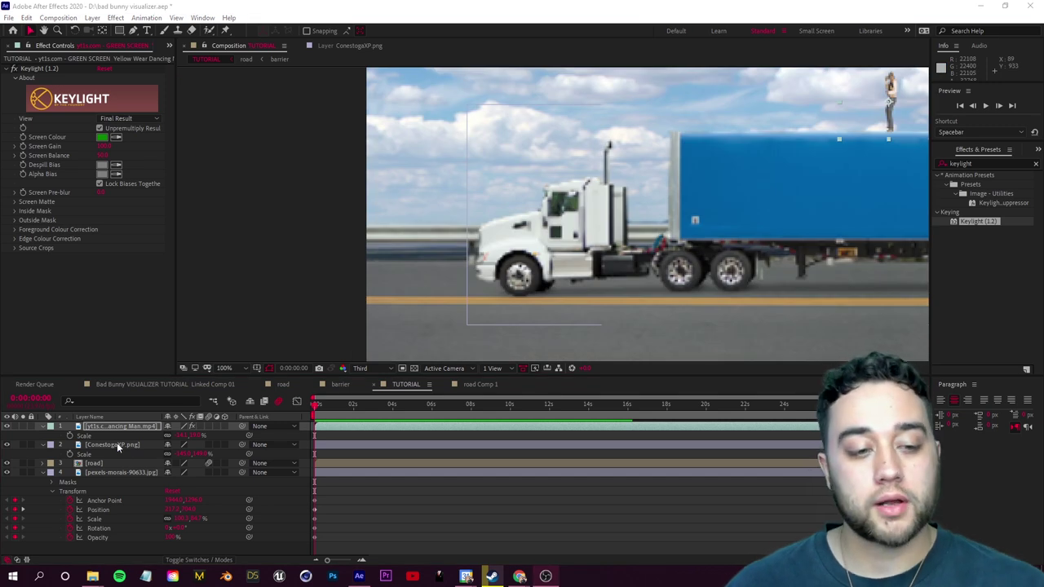
Duplicate the ConestogaXP.png truck layer and rename the copy "tire spin"
{"action": "left_click", "coordinate": [118, 444]}
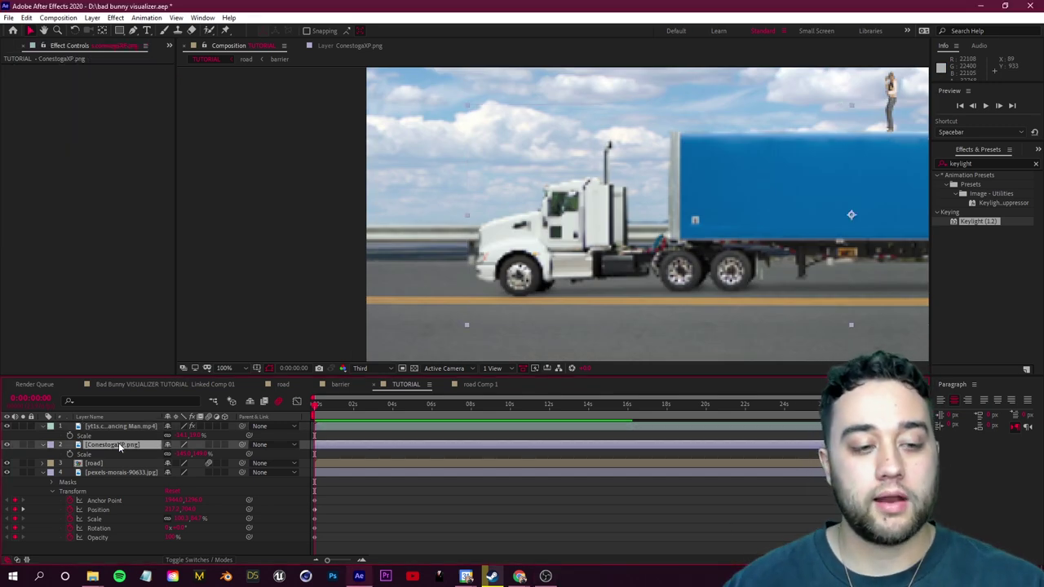
{"action": "key", "text": "ctrl+d"}
{"action": "right_click", "coordinate": [121, 447]}
{"action": "left_click", "coordinate": [166, 426]}
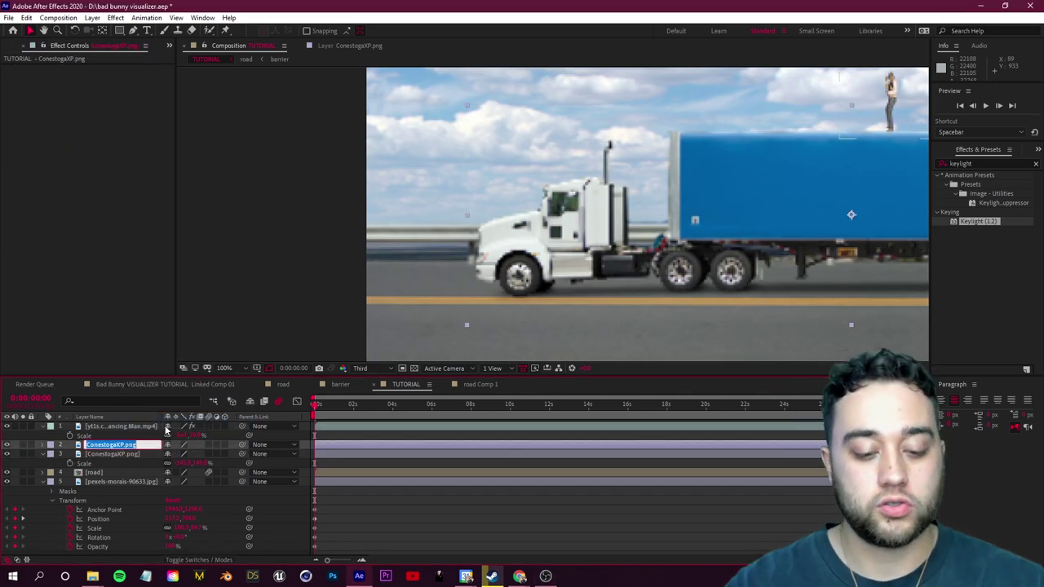
{"action": "type", "text": "tire spin"}
{"action": "key", "text": "Return"}
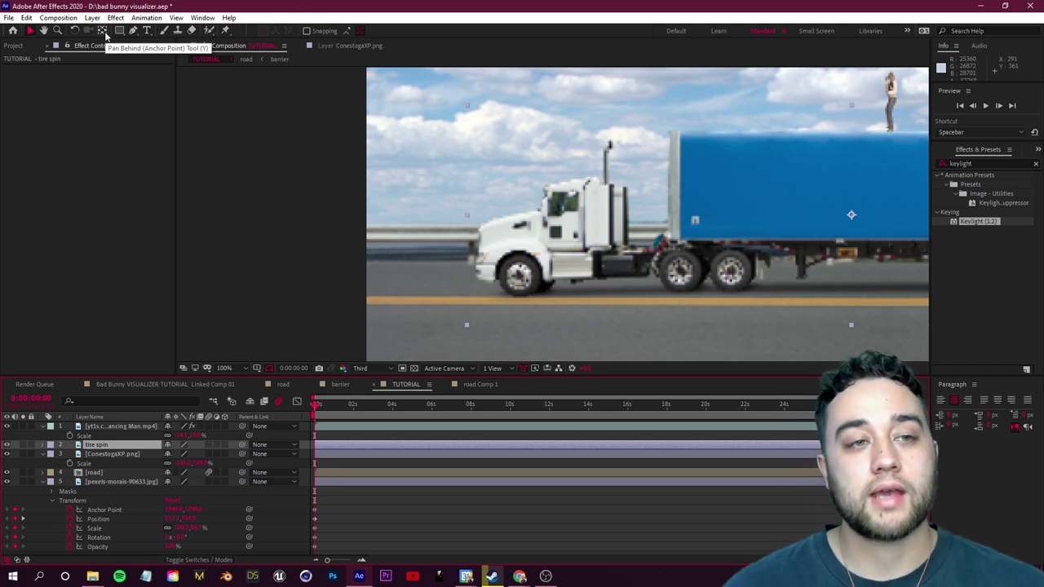
Move the tire spin layer's anchor point to the front wheel's hub, test its rotation, and undo the test
{"action": "scroll", "coordinate": [776, 213], "scroll_direction": "down", "scroll_amount": 2}
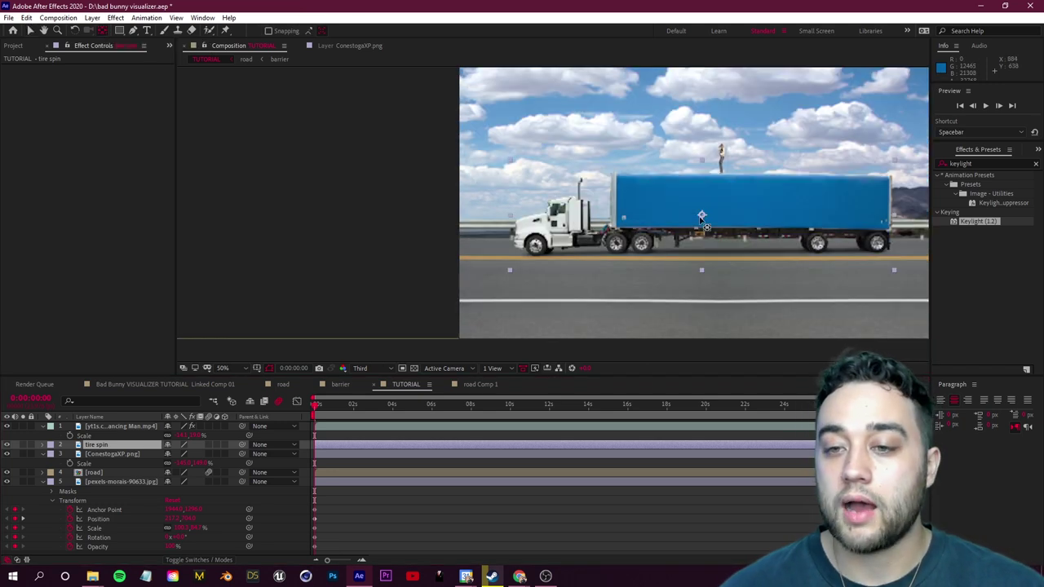
{"action": "left_click_drag", "start_coordinate": [701, 215], "coordinate": [676, 221]}
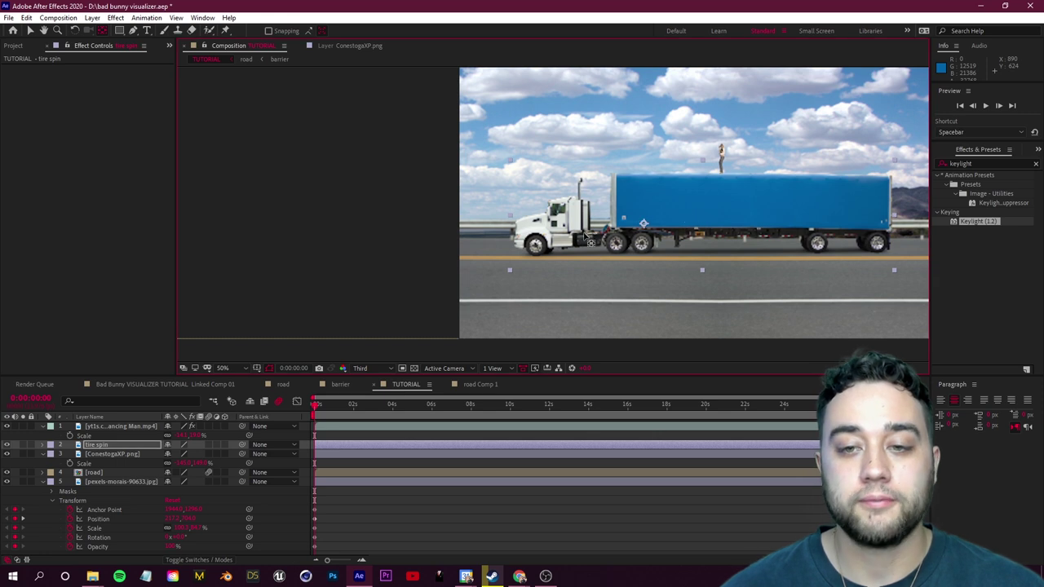
{"action": "scroll", "coordinate": [542, 282], "scroll_direction": "up", "scroll_amount": 4}
{"action": "left_click_drag", "start_coordinate": [502, 328], "coordinate": [559, 237]}
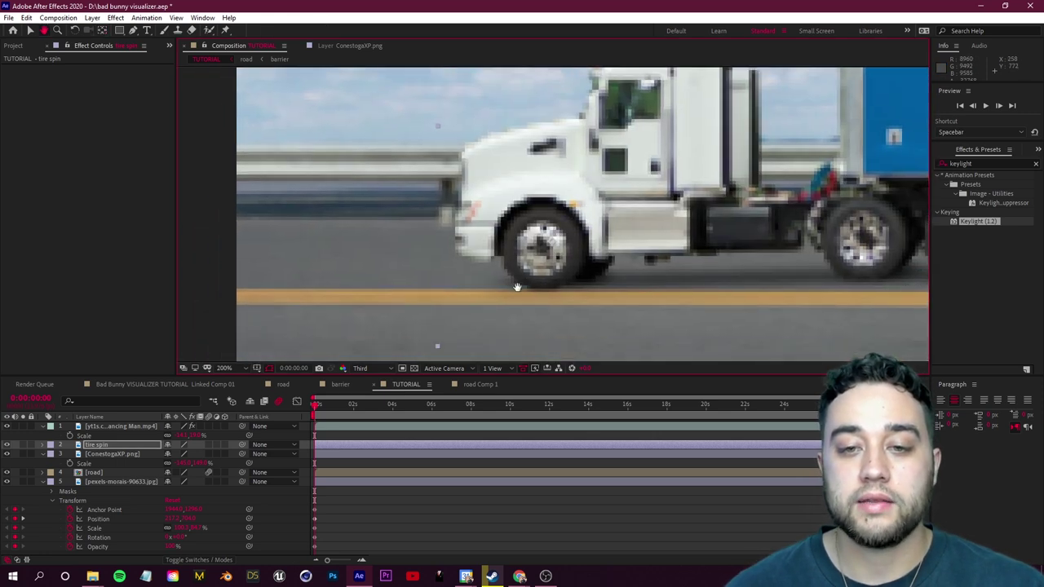
{"action": "left_click", "coordinate": [41, 445]}
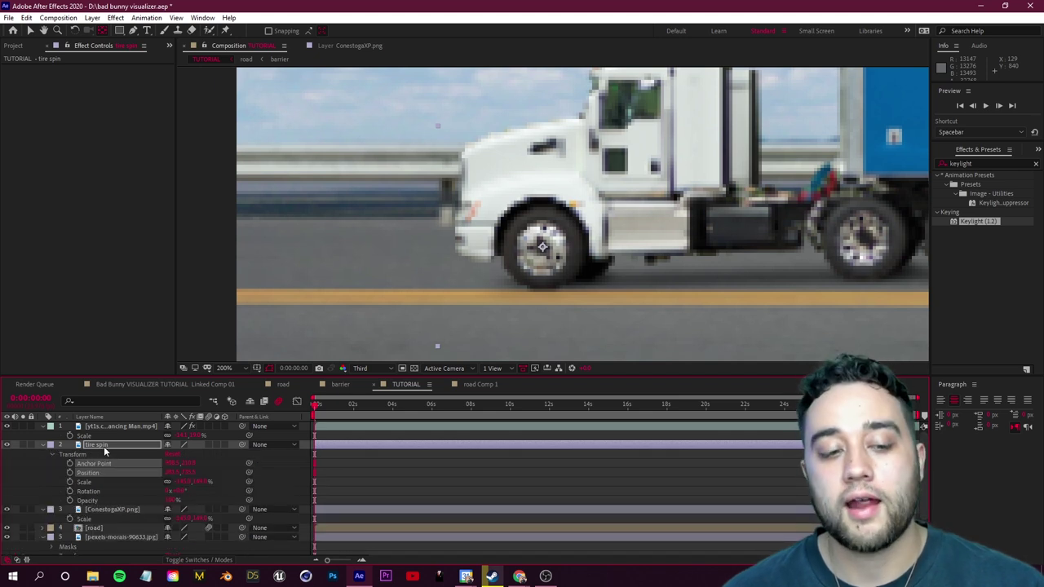
{"action": "left_click_drag", "start_coordinate": [179, 494], "coordinate": [446, 480]}
{"action": "key", "text": "ctrl+z"}
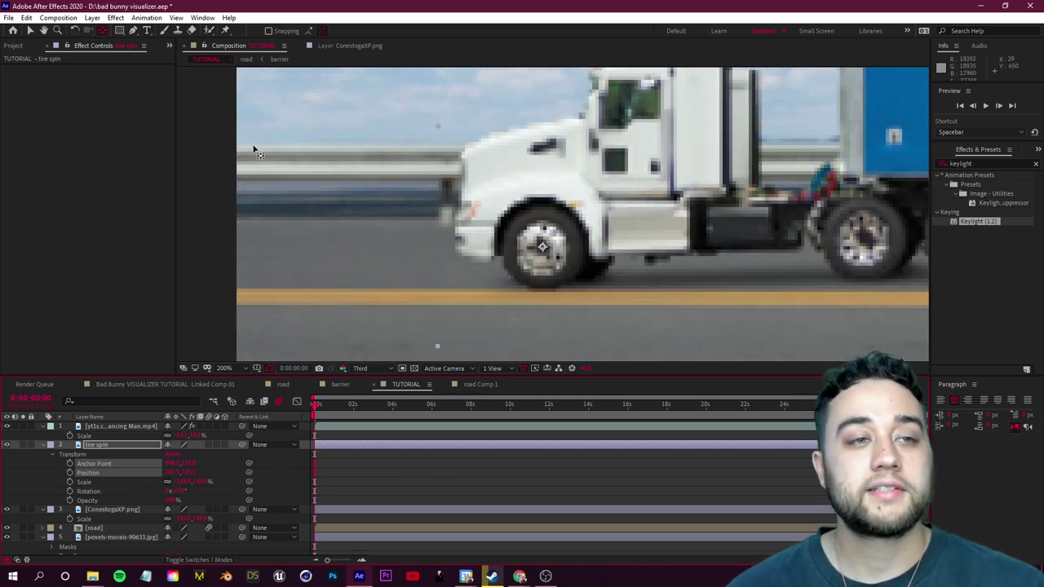
Mask the front wheel's rim on tire spin with the Pen tool and keyframe all its transform properties at the start
{"action": "left_click", "coordinate": [132, 32]}
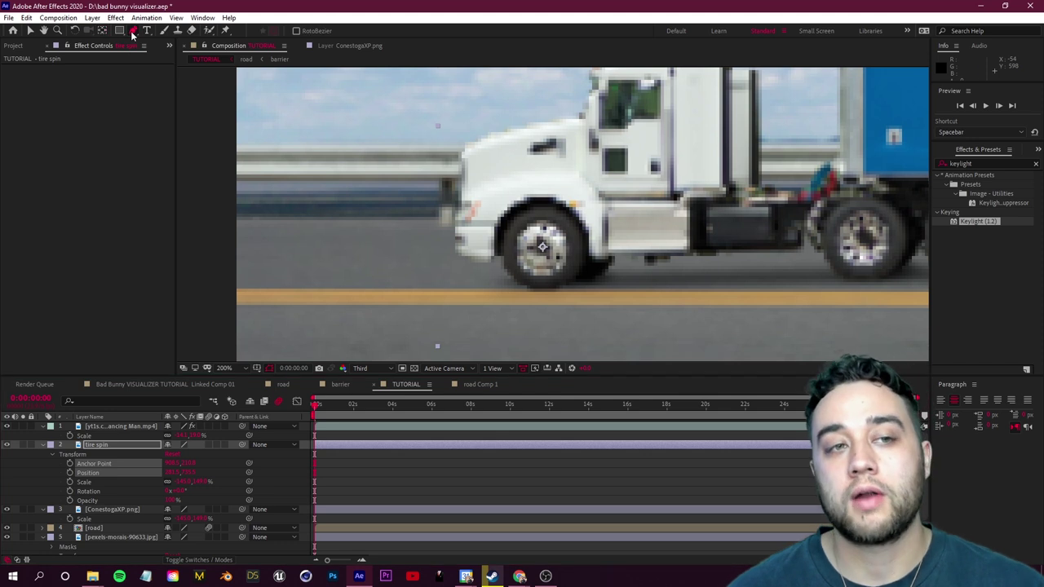
{"action": "left_click", "coordinate": [539, 222]}
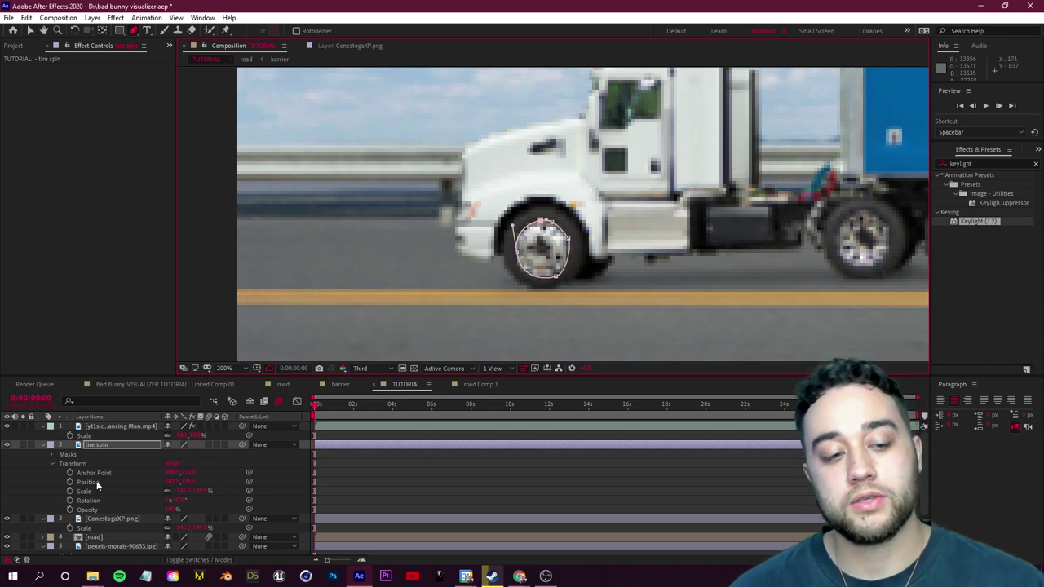
{"action": "left_click_drag", "start_coordinate": [70, 473], "coordinate": [71, 511]}
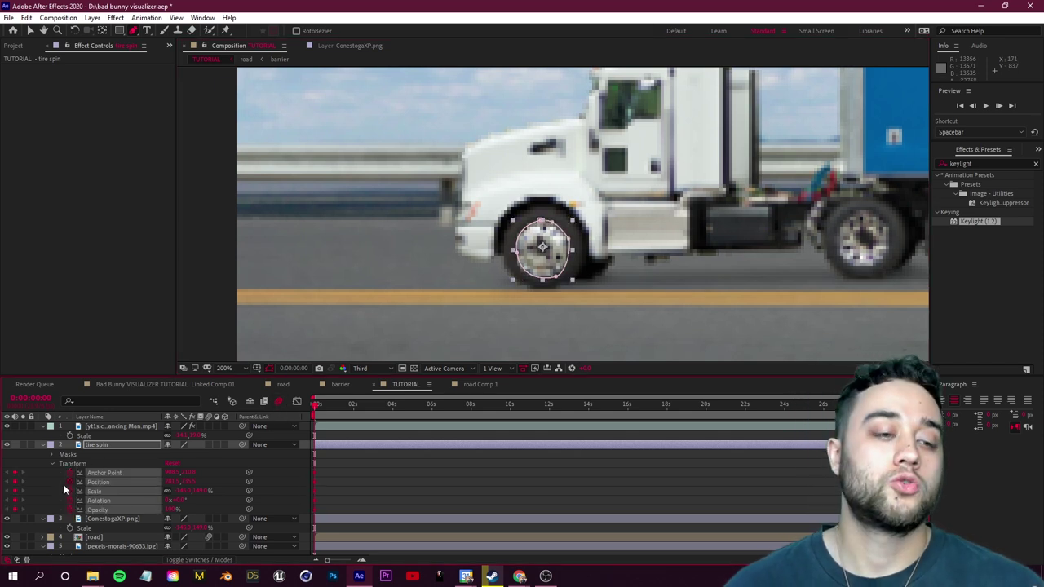
Set tire spin's rotation to one full revolution at about 3 seconds and preview the spin from the start
{"action": "left_click_drag", "start_coordinate": [325, 410], "coordinate": [375, 416]}
{"action": "left_click", "coordinate": [168, 500]}
{"action": "type", "text": "1"}
{"action": "left_click", "coordinate": [182, 510]}
{"action": "left_click_drag", "start_coordinate": [374, 410], "coordinate": [314, 432]}
{"action": "key", "text": "space"}
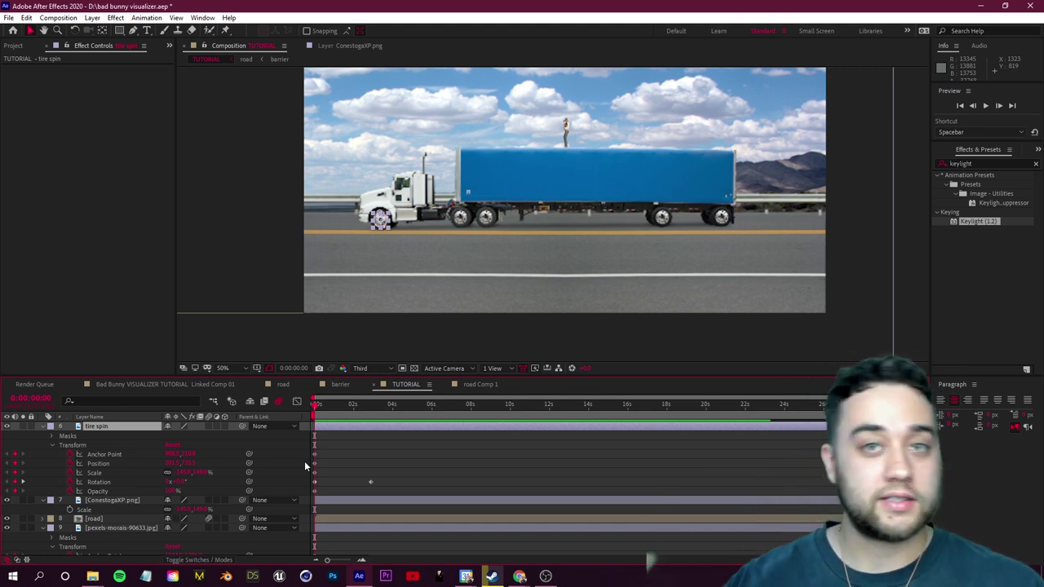
Add the expression loopOut("cycle"); to the tire spin layer's rotation
{"action": "left_click", "coordinate": [79, 483], "text": "alt"}
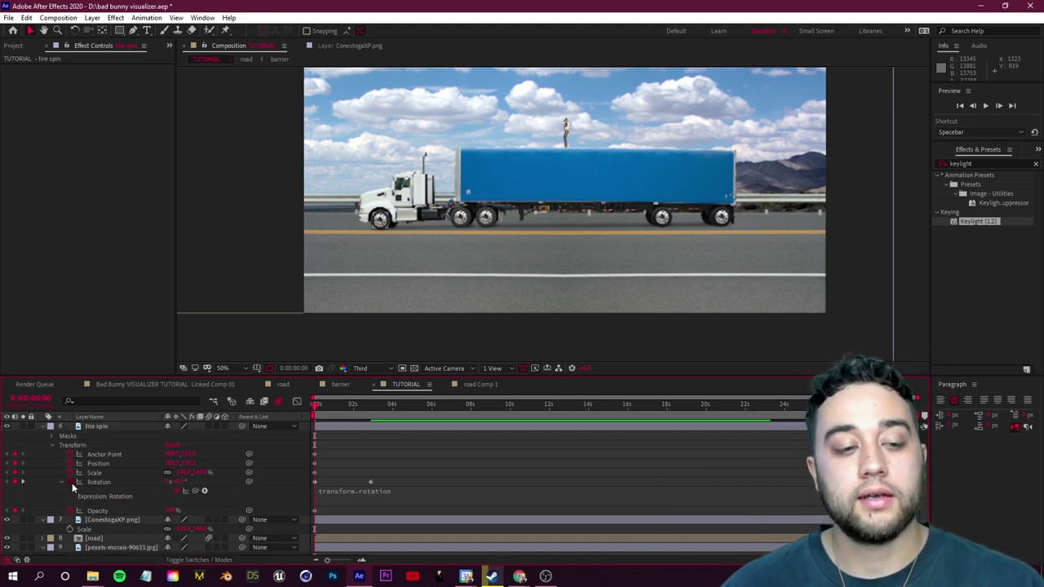
{"action": "left_click", "coordinate": [455, 499]}
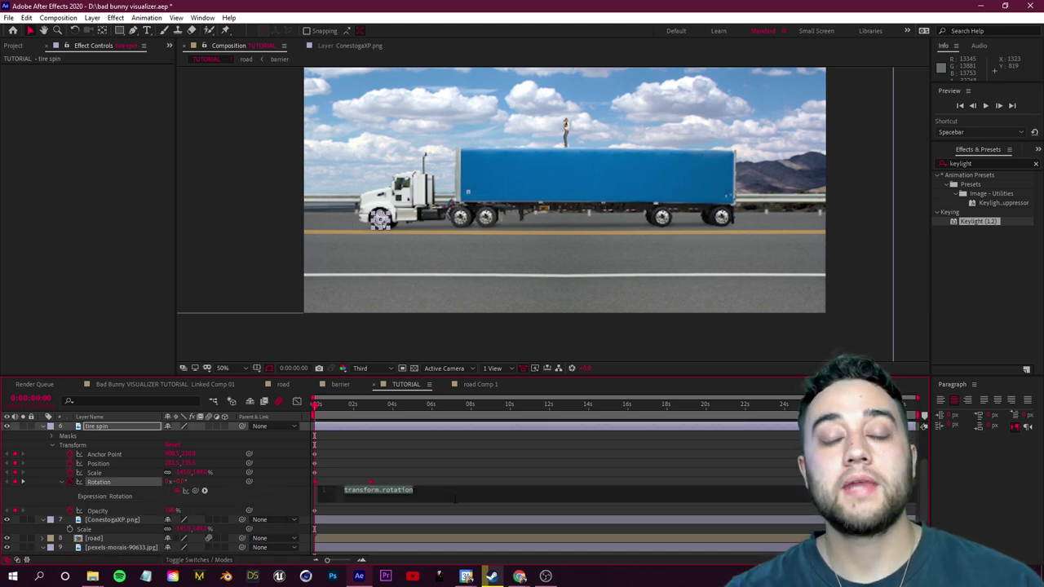
{"action": "type", "text": "loopOut"}
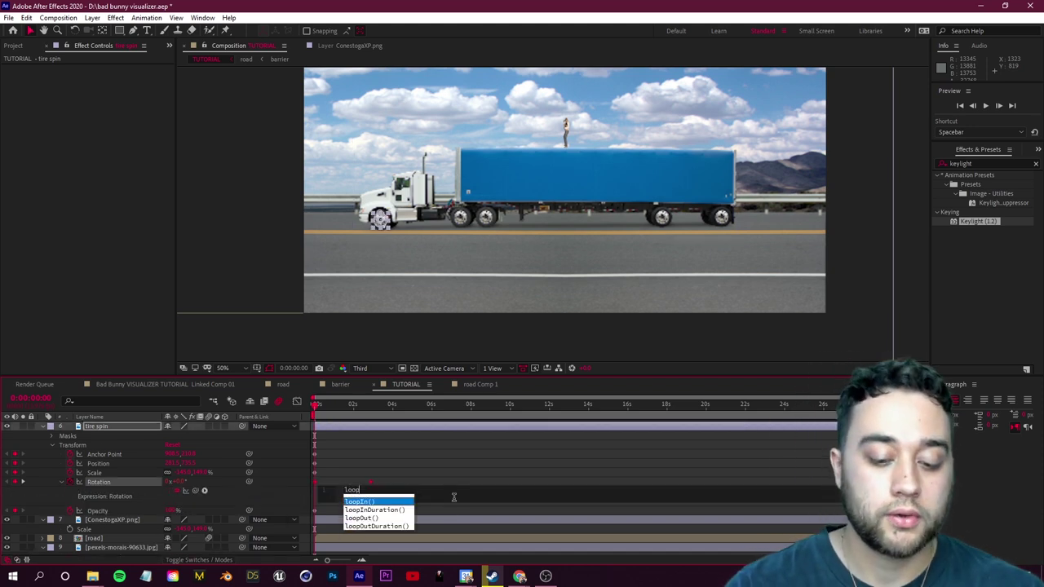
{"action": "key", "text": "Return"}
{"action": "type", "text": "\"cycle\");"}
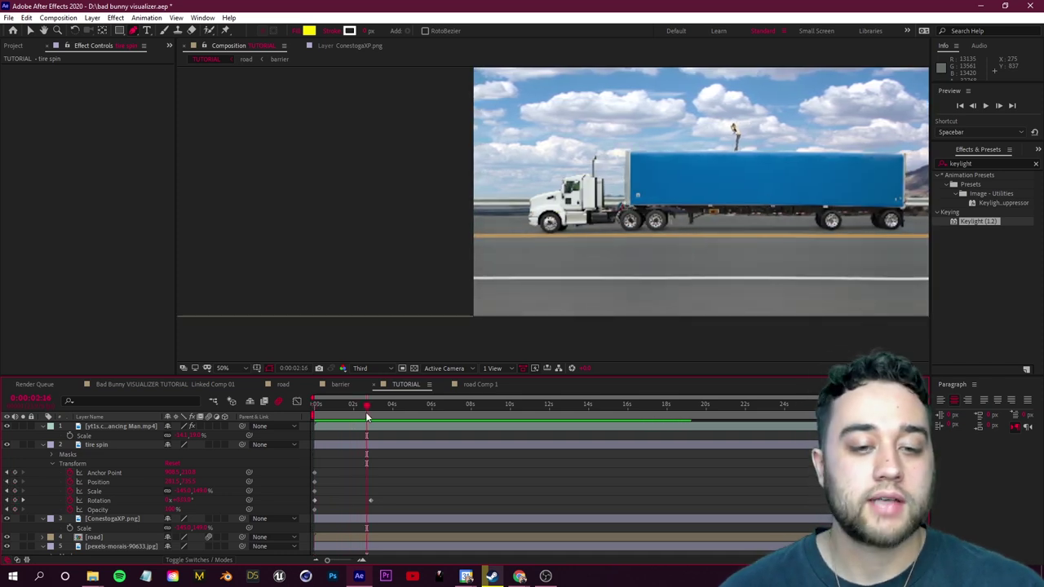
Duplicate the tire spin layer and place the copy over the rim of the truck's second wheel
{"action": "key", "text": "space"}
{"action": "left_click", "coordinate": [108, 447]}
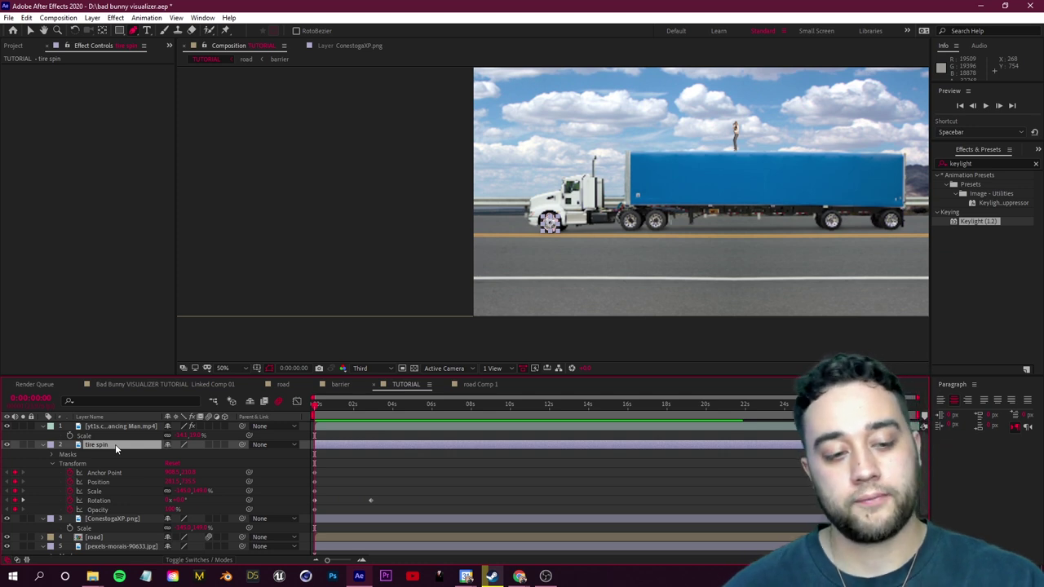
{"action": "key", "text": "ctrl+d"}
{"action": "key", "text": "v"}
{"action": "scroll", "coordinate": [551, 210], "scroll_direction": "up", "scroll_amount": 4}
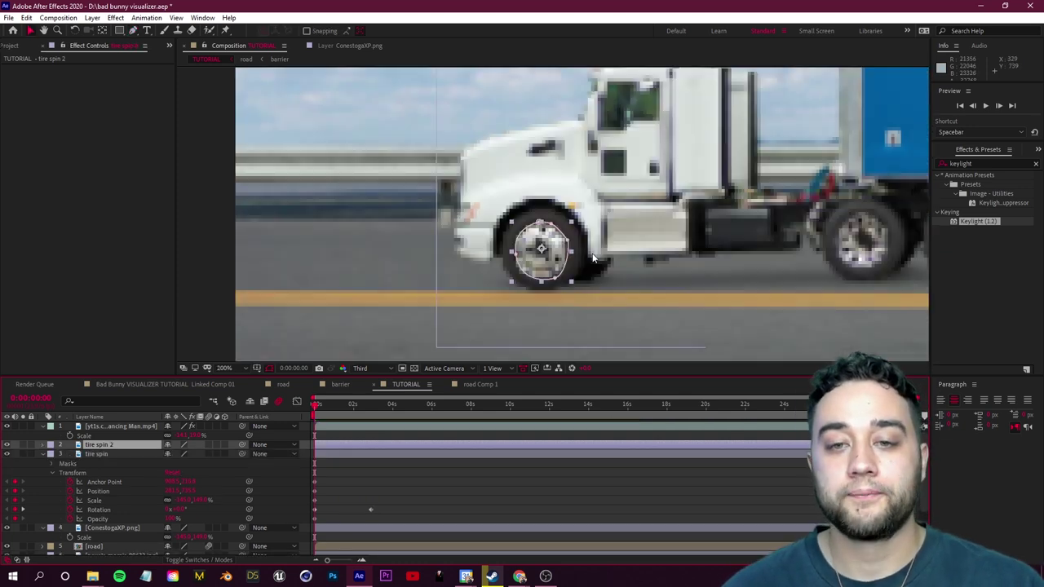
{"action": "left_click_drag", "start_coordinate": [715, 268], "coordinate": [467, 232]}
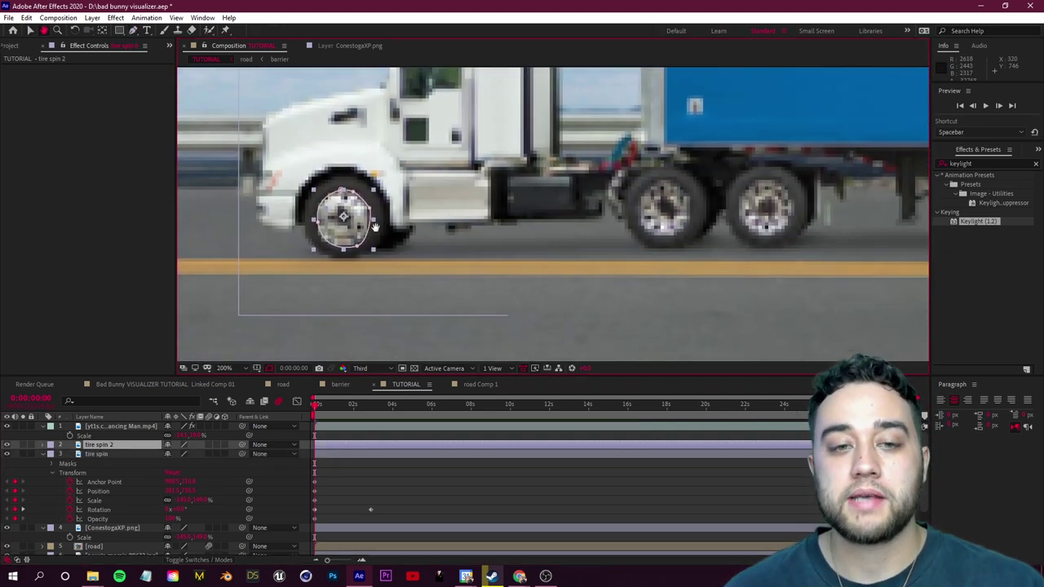
{"action": "left_click_drag", "start_coordinate": [357, 237], "coordinate": [669, 222]}
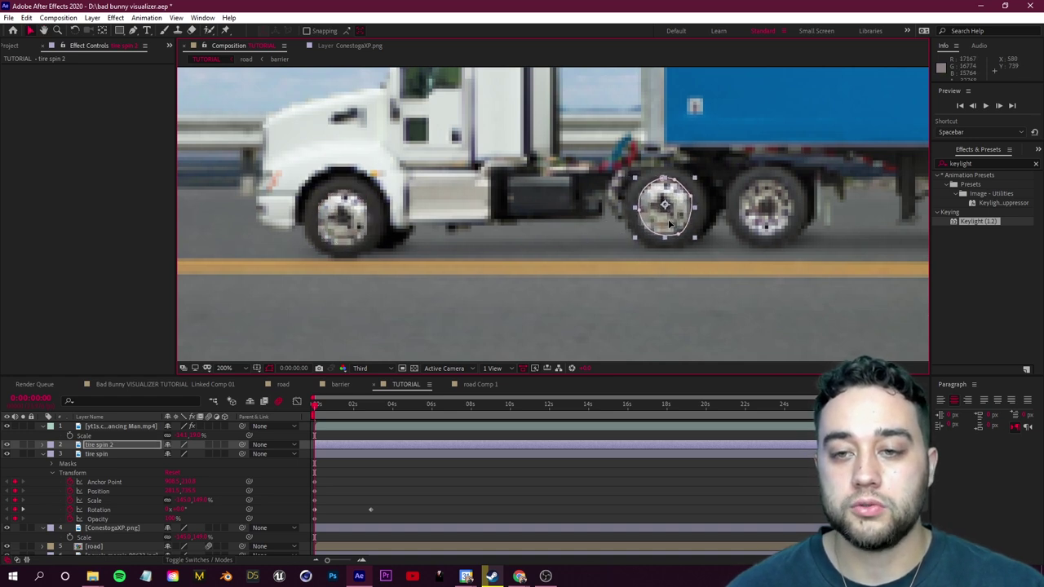
Duplicate the tire spin 2 layer and place the copy over the rim of the truck's third wheel
{"action": "key", "text": "space"}
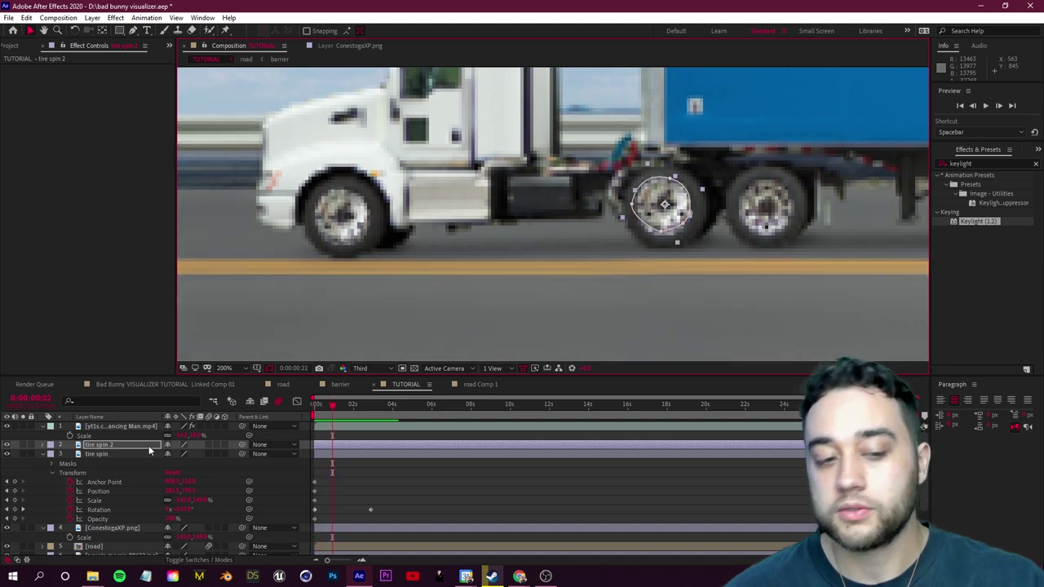
{"action": "key", "text": "ctrl+d"}
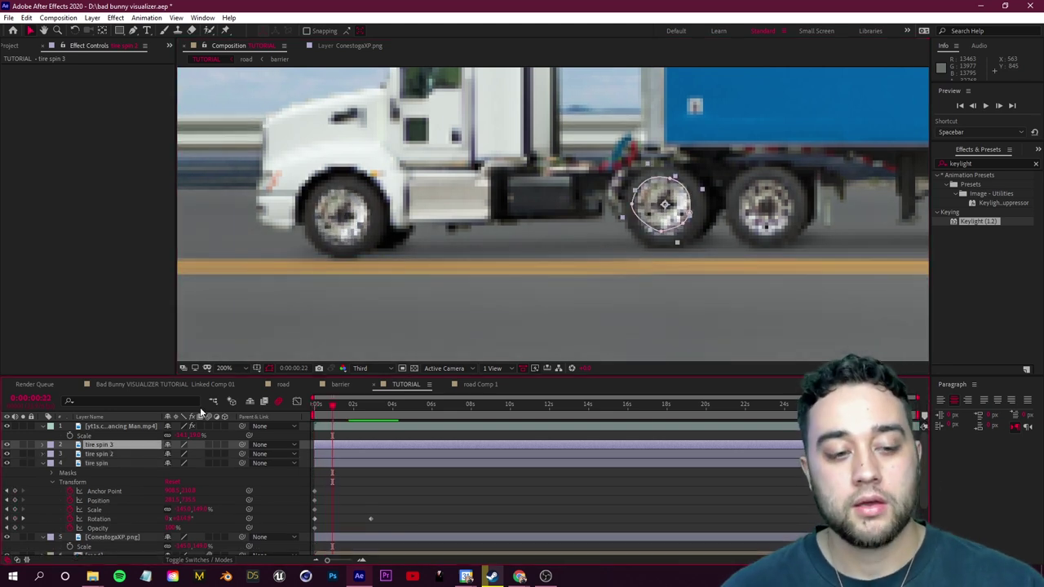
{"action": "left_click_drag", "start_coordinate": [678, 224], "coordinate": [775, 226]}
{"action": "left_click", "coordinate": [801, 354]}
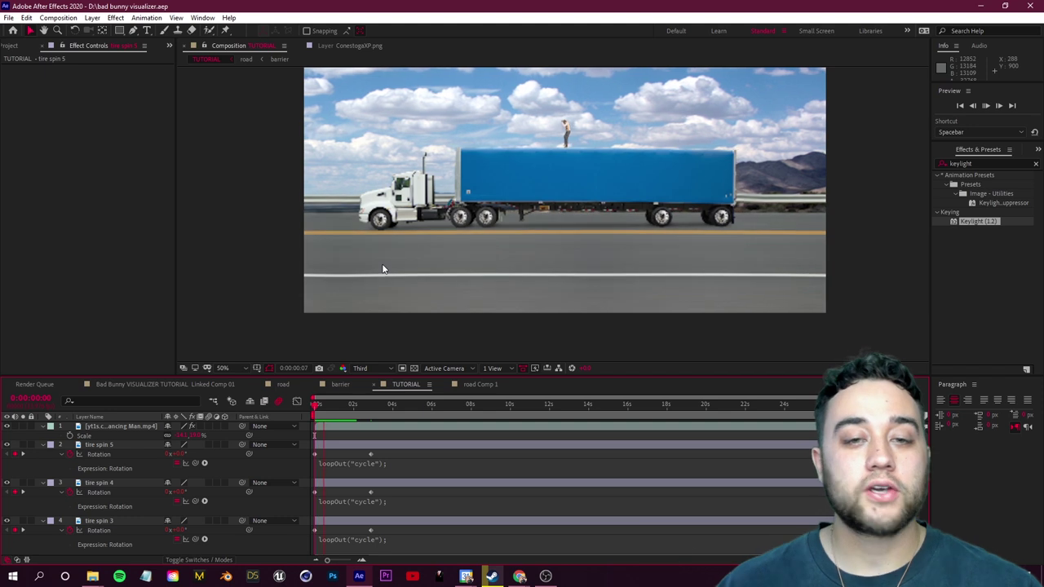
Review the playback of the whole truck scene at 25% magnification and return to the start of the composition
{"action": "key", "text": "comma"}
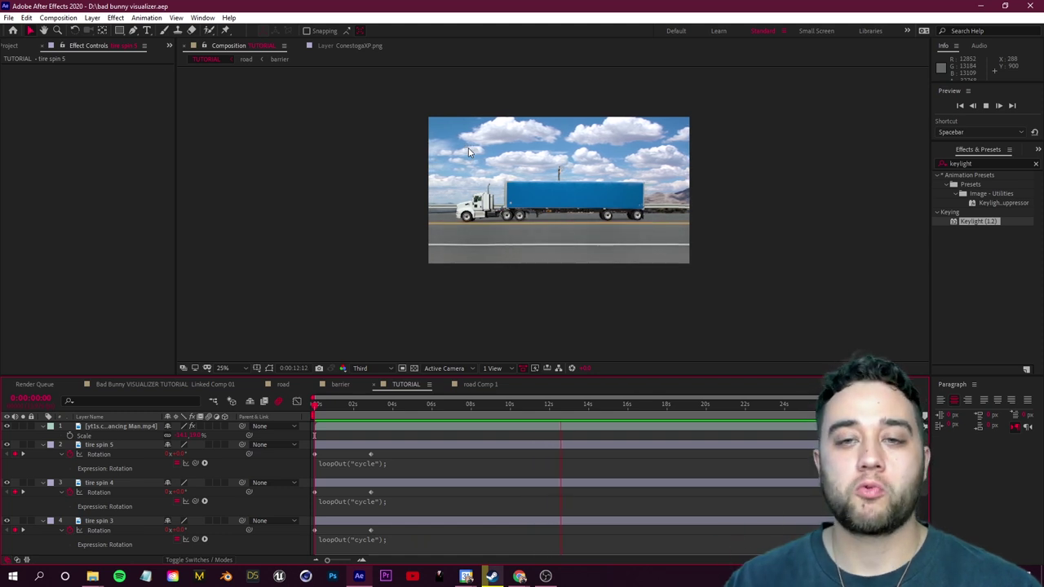
{"action": "key", "text": "space"}
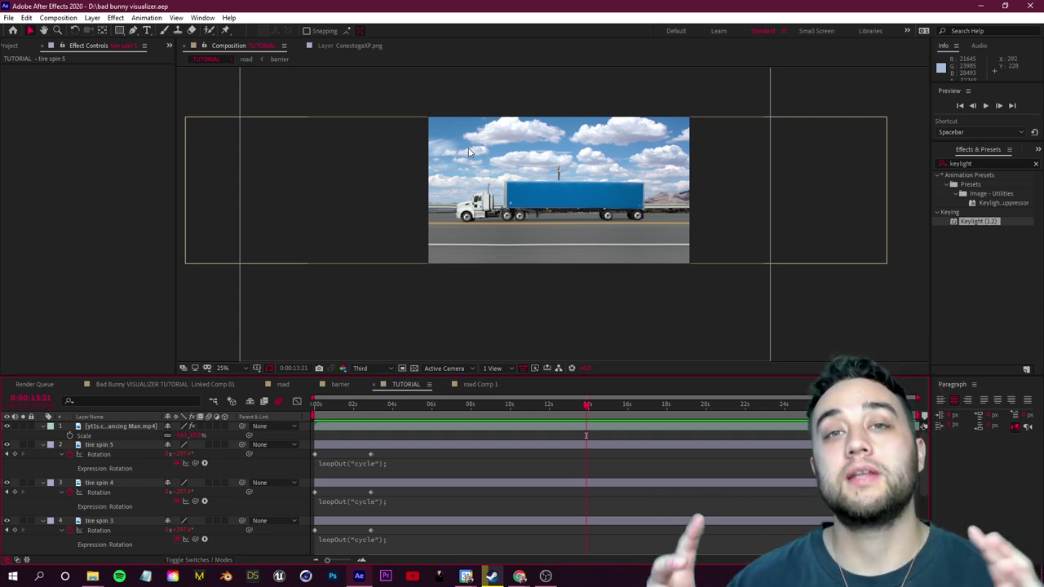
{"action": "key", "text": "Home"}
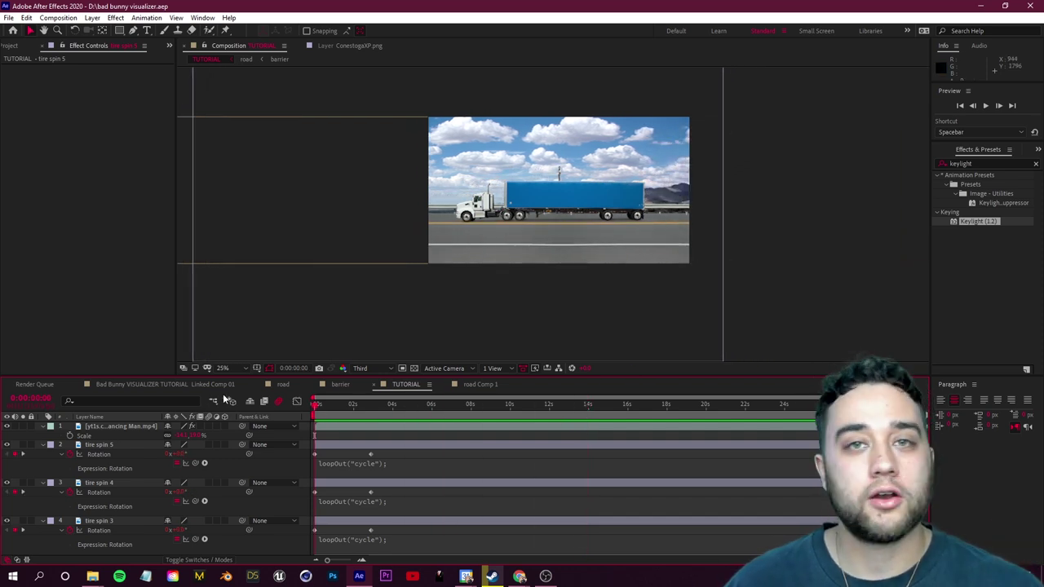